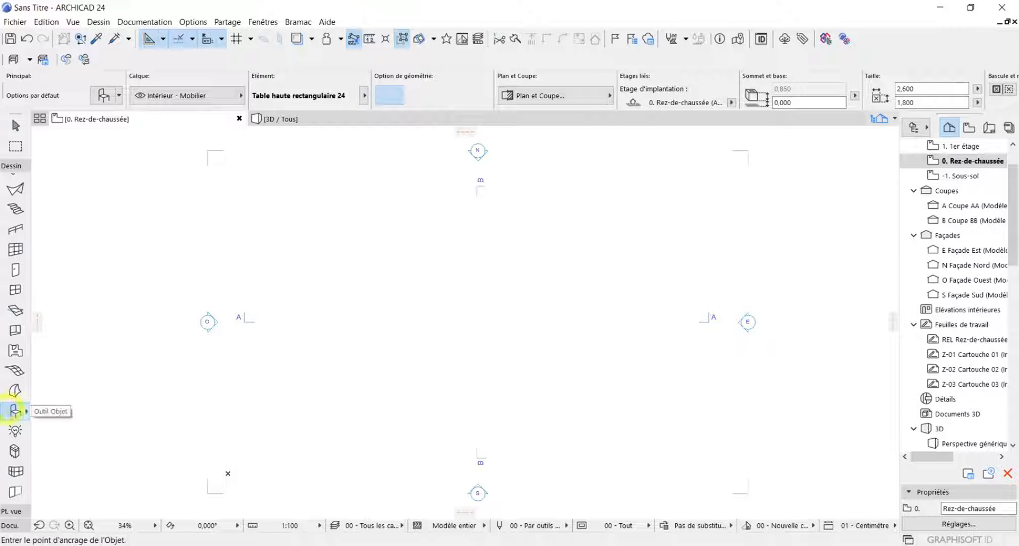
Open the Object tool's default settings and browse the linked ARCHICAD 24 library to 1. Bibliothèque basique 24, then 1.1 Fournitures 24
double_click(15, 410)
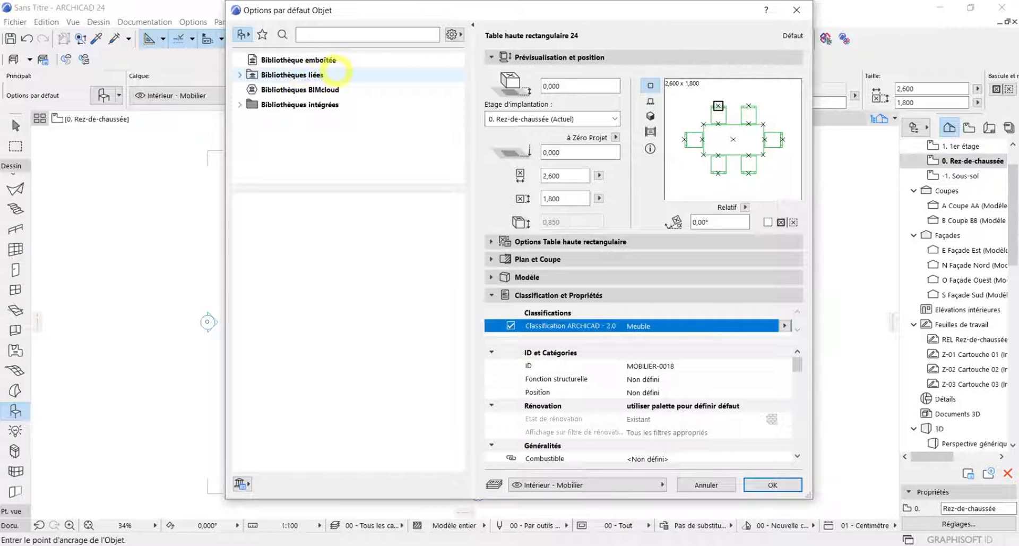
left_click(349, 73)
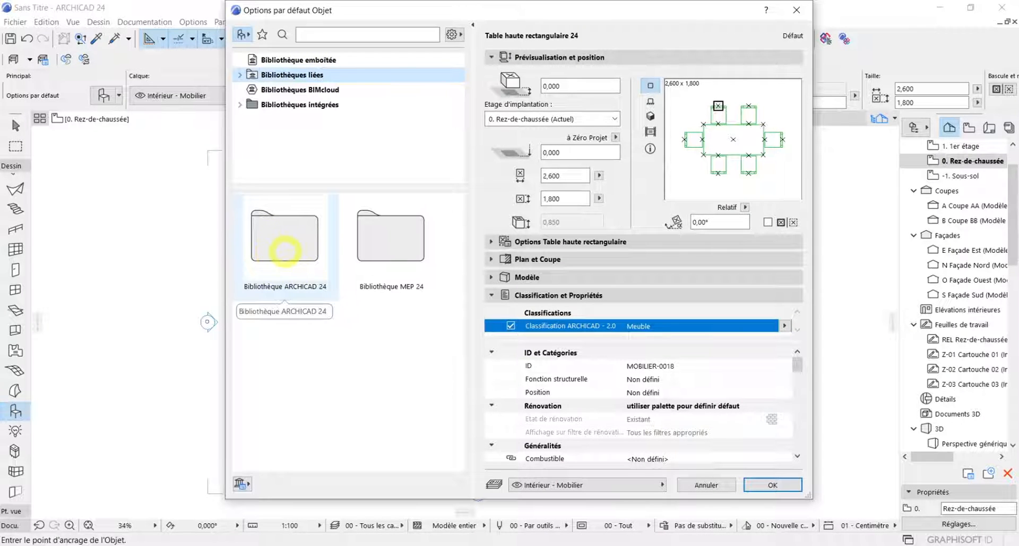
double_click(285, 250)
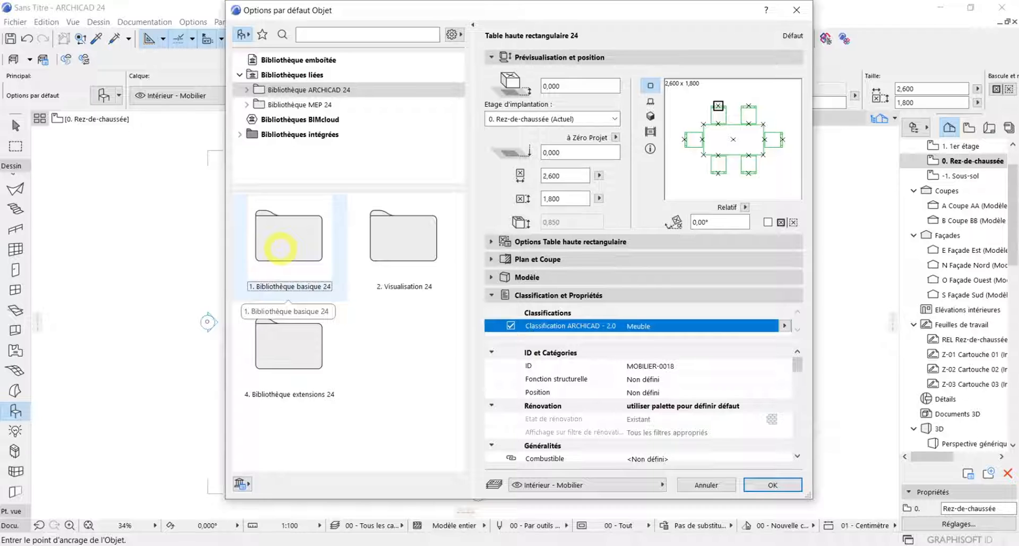
double_click(280, 248)
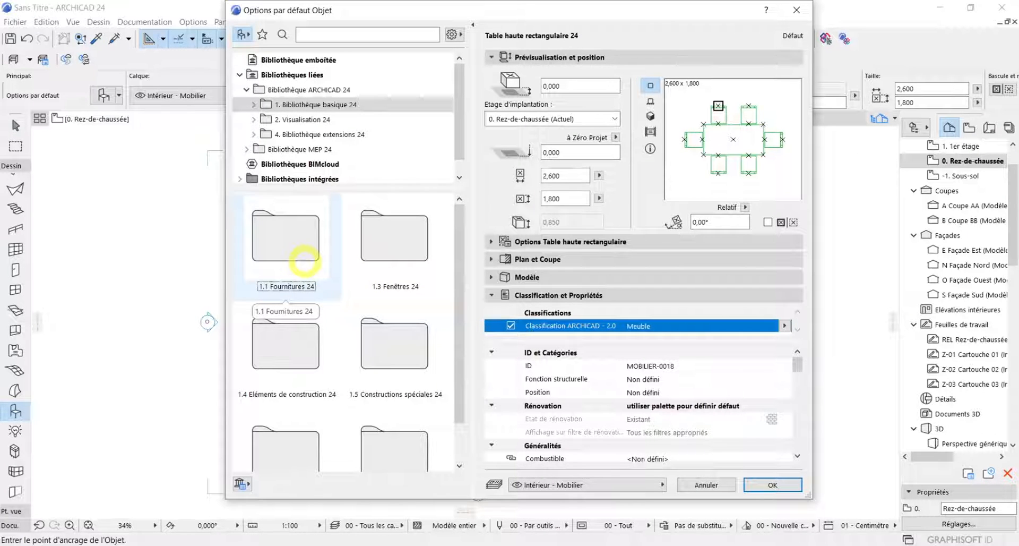
double_click(297, 243)
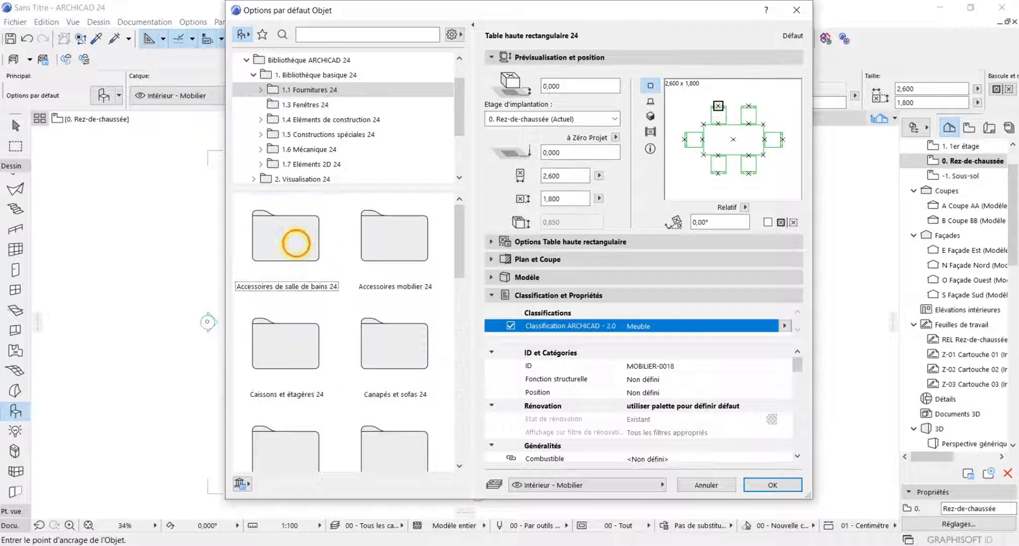
Choose the Disposition lit 24 object from the Dispositions mobilier 24 folder
left_click(364, 261)
left_click(242, 281)
left_click(360, 286)
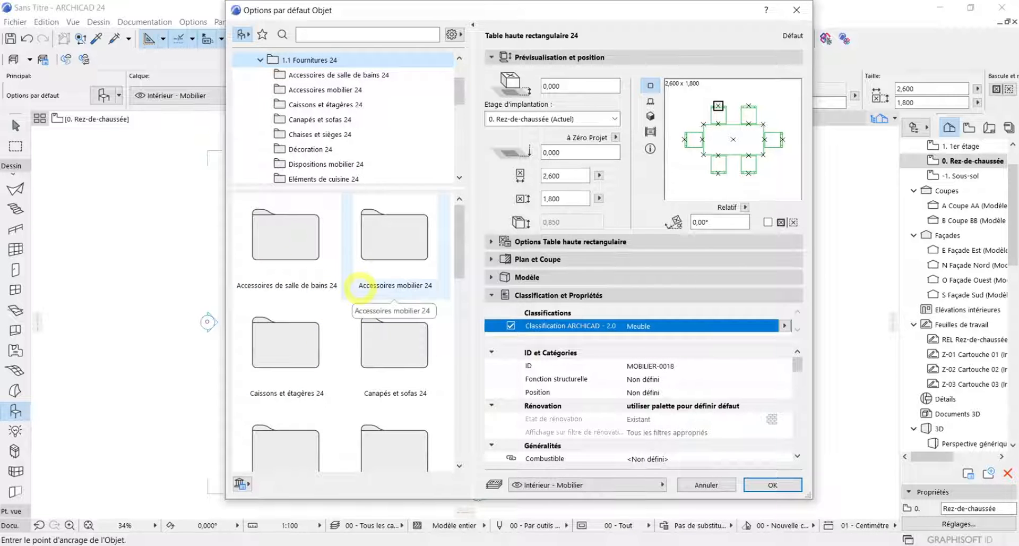
left_click(260, 383)
left_click(309, 281)
left_click(319, 338)
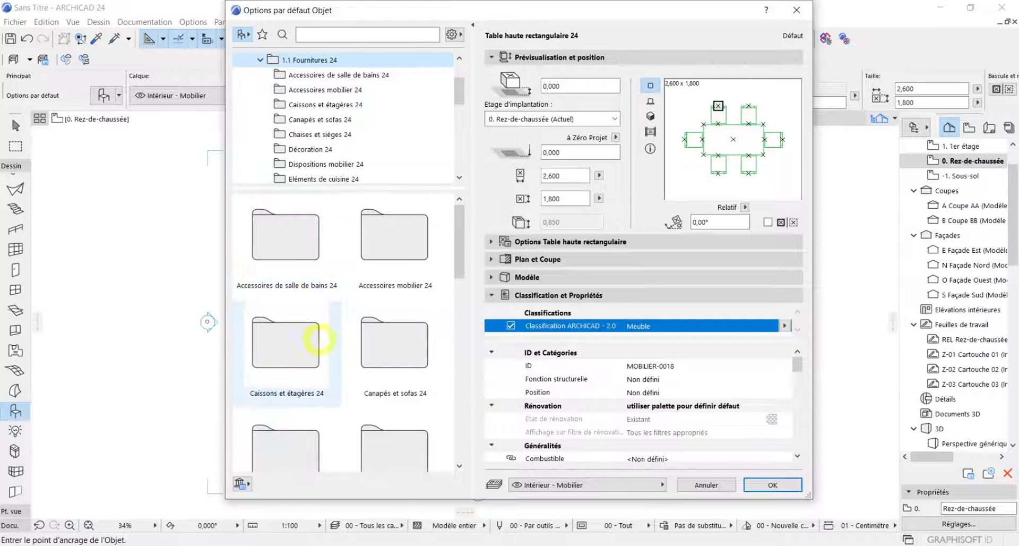
scroll(326, 360, "down", 2)
scroll(326, 361, "down", 2)
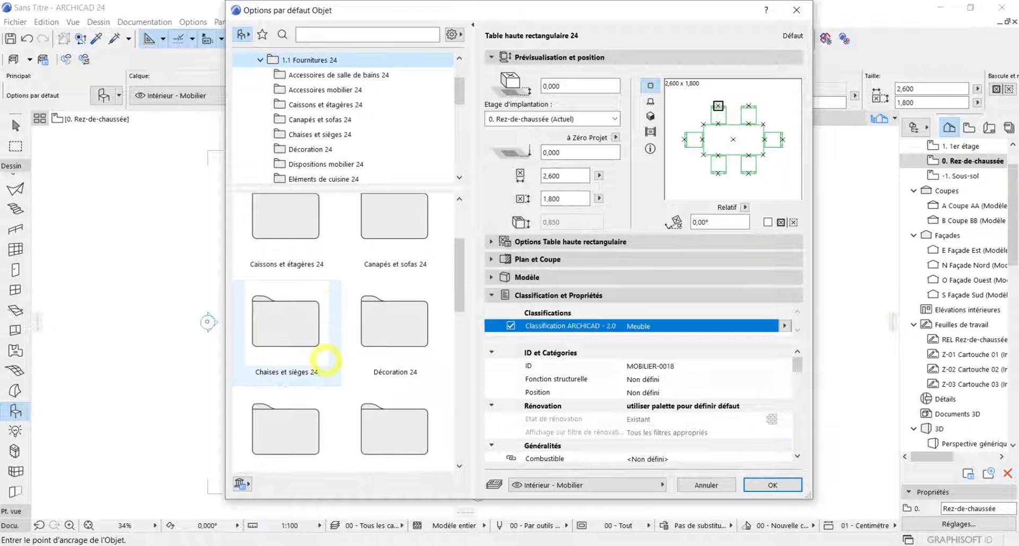
double_click(326, 360)
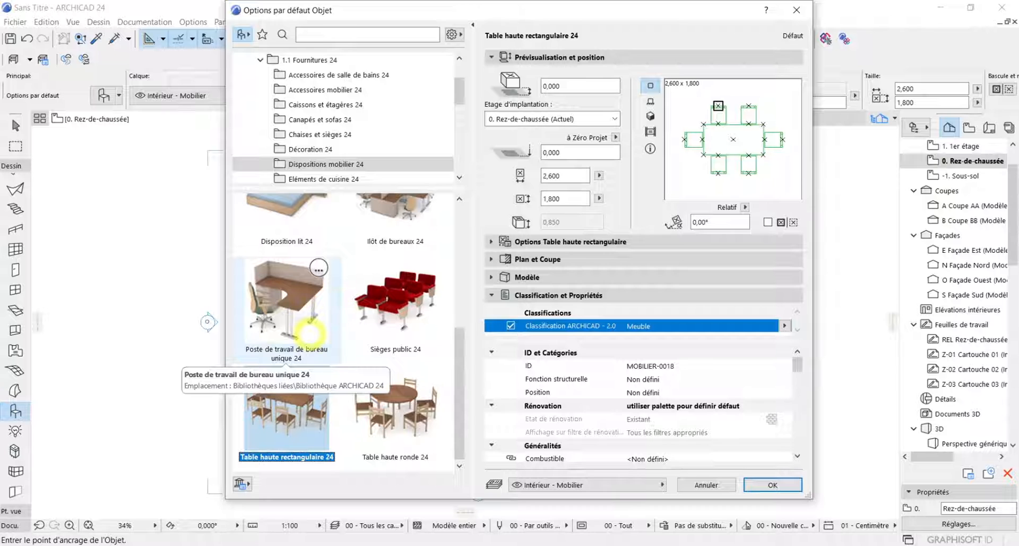
scroll(310, 334, "down", 1)
scroll(305, 319, "up", 2)
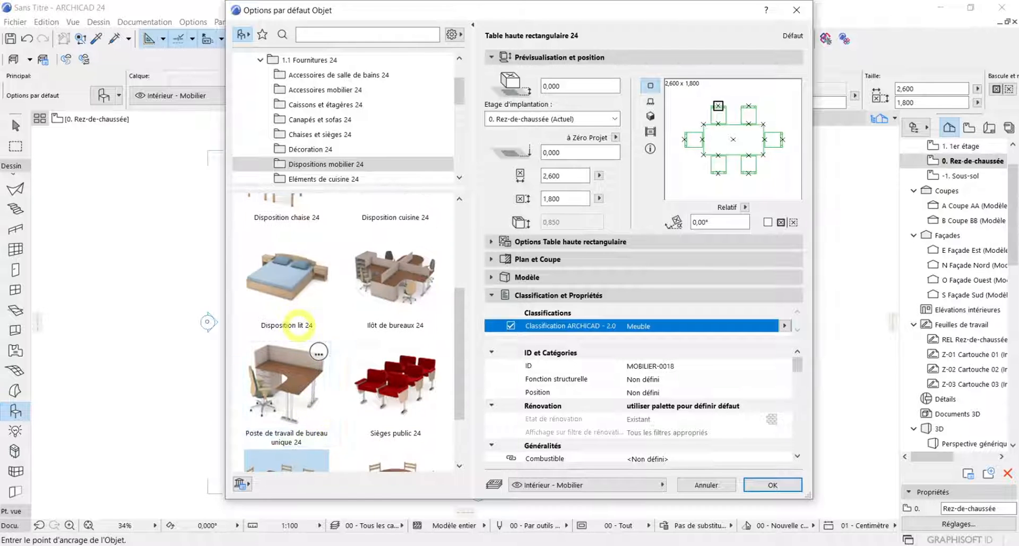
left_click(299, 269)
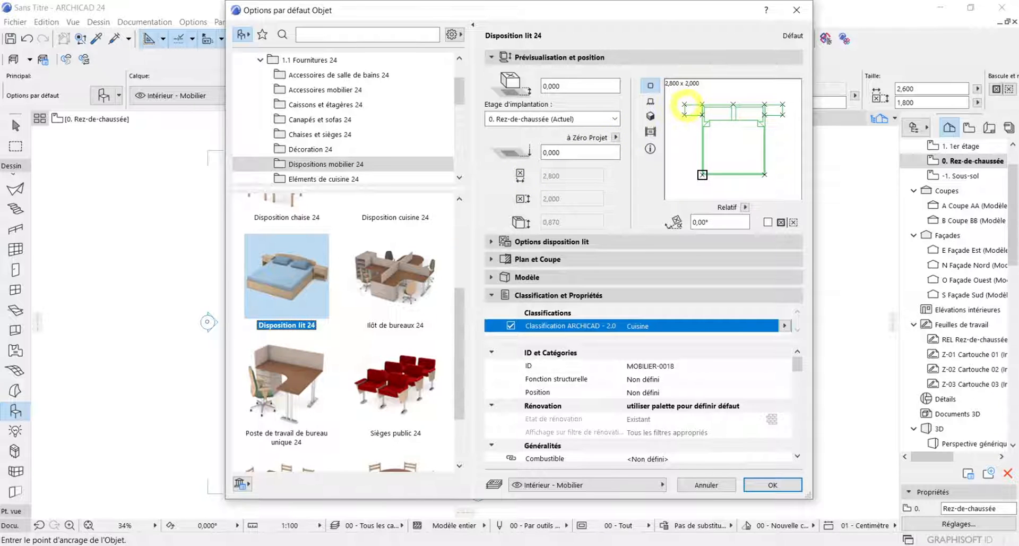
Set the bed's anchor point to the middle of its headboard edge and accept the object settings
left_click(685, 105)
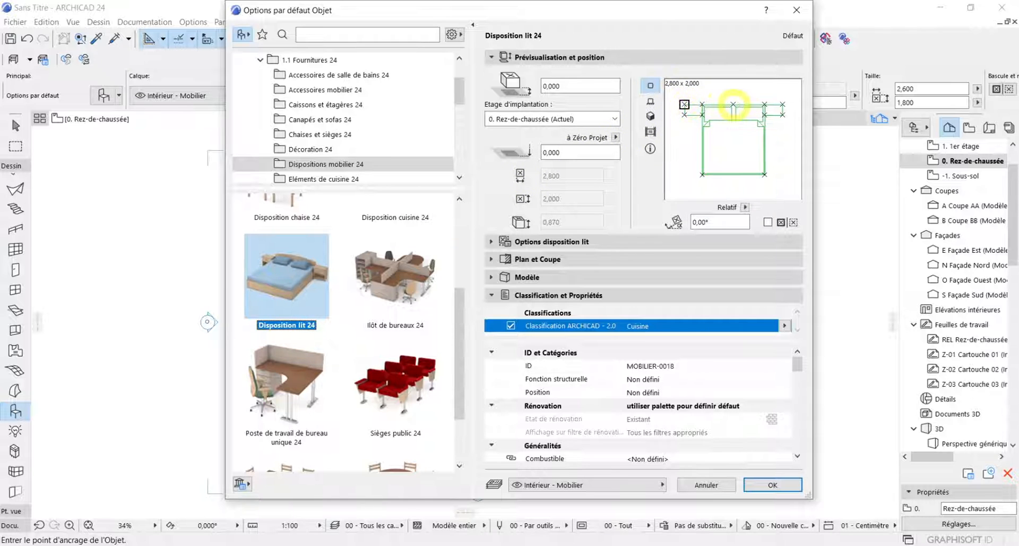
left_click(734, 105)
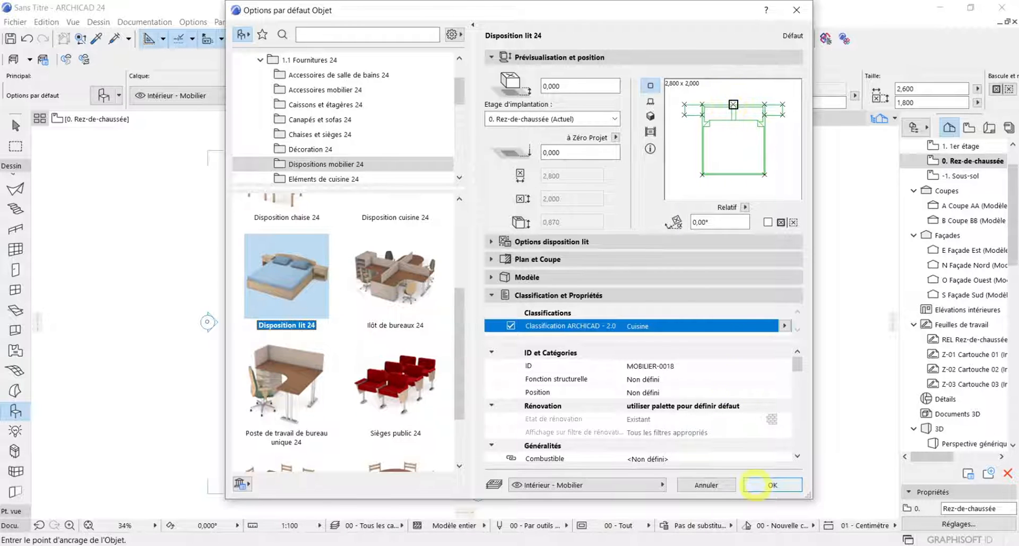
left_click(755, 485)
Place the bed arrangement near the centre of the ground-floor plan and leave the Object tool
scroll(473, 314, "up", 3)
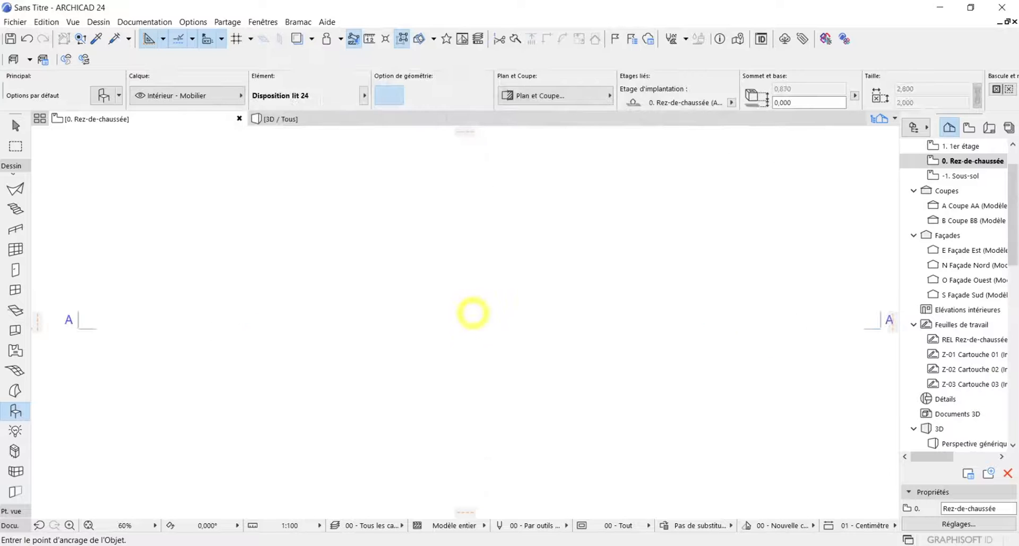
left_click(474, 321)
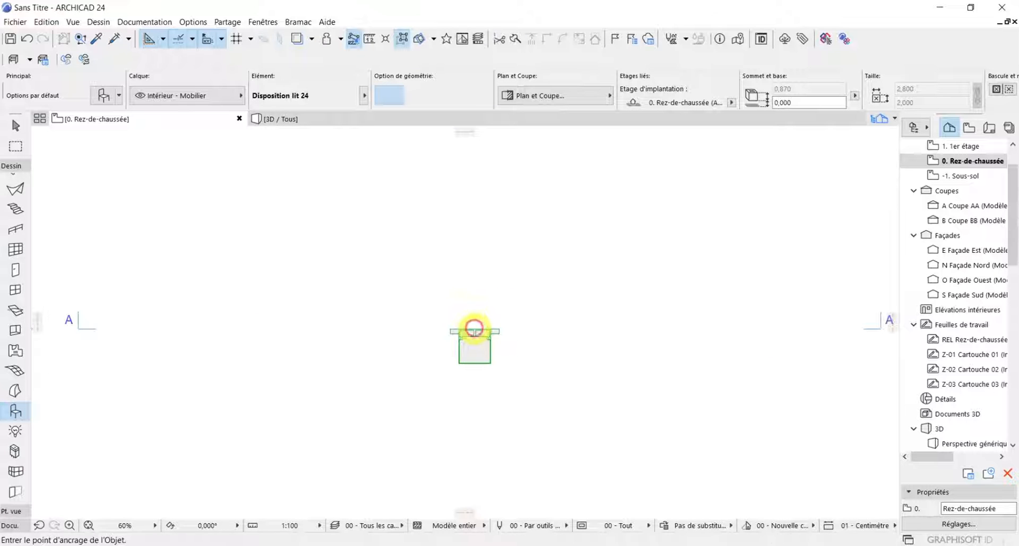
scroll(481, 339, "up", 5)
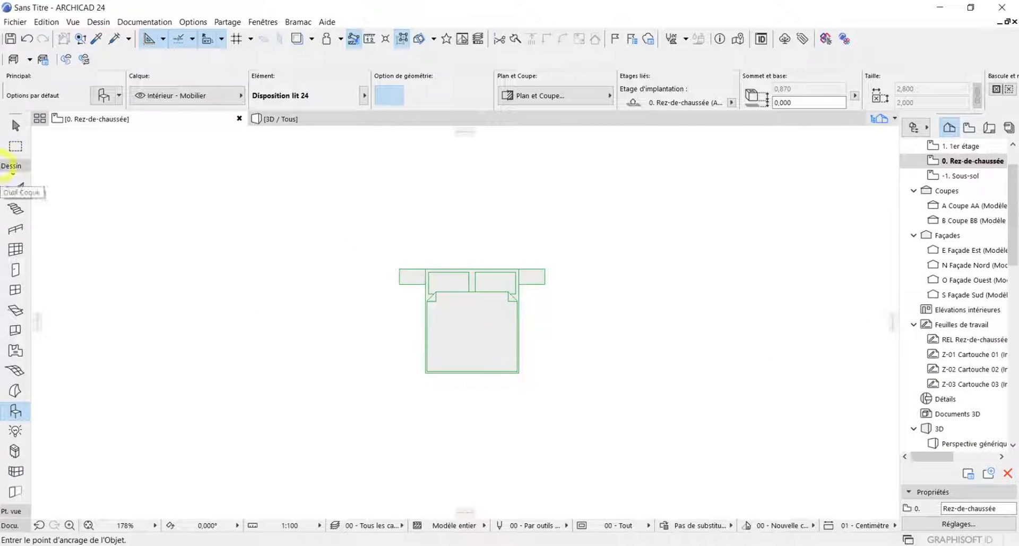
left_click(16, 125)
Switch to the 3D view and examine the placed bed and its bedside tables from different angles and distances
left_click(386, 121)
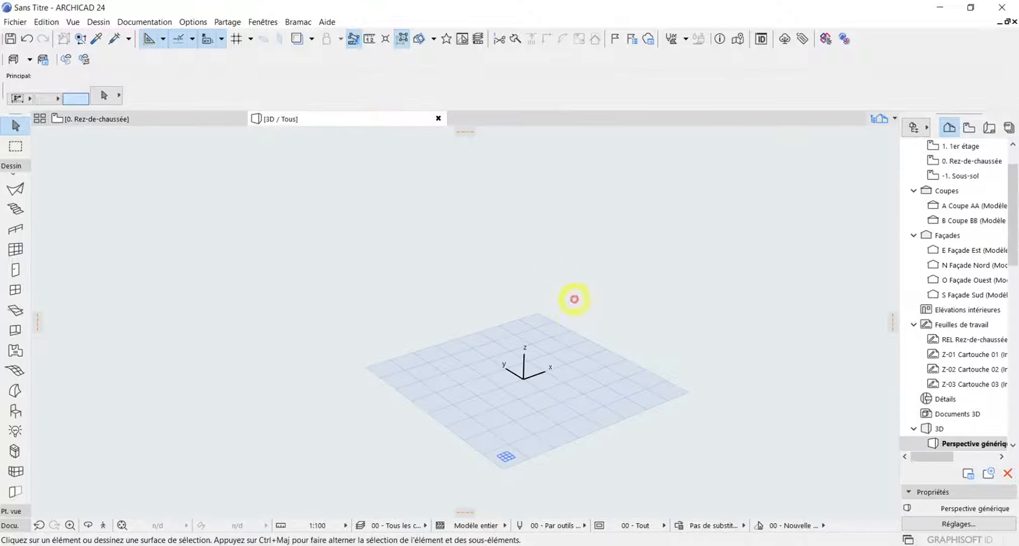
scroll(631, 246, "up", 5)
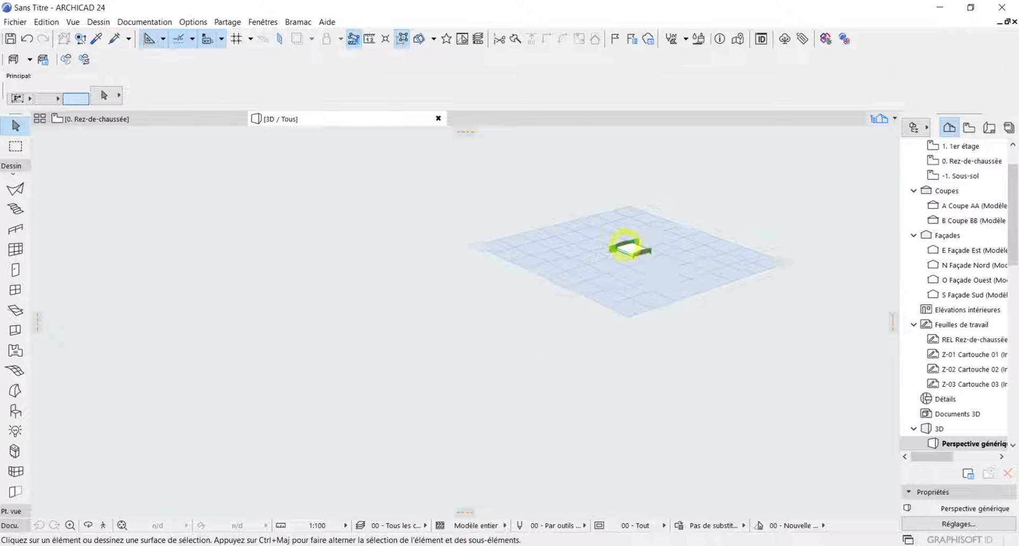
scroll(641, 246, "up", 2)
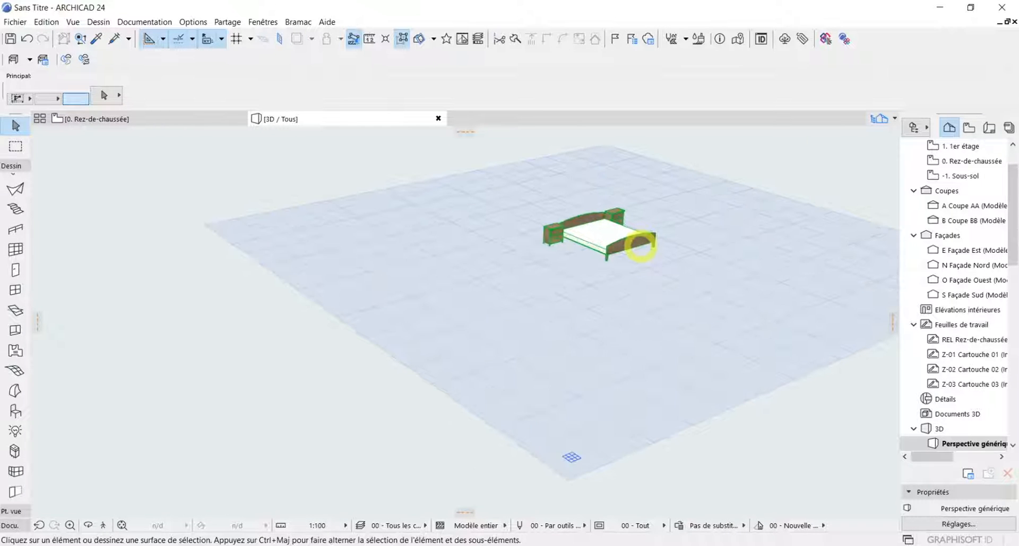
left_click(640, 246)
middle_click_drag(641, 245, 508, 253, "shift")
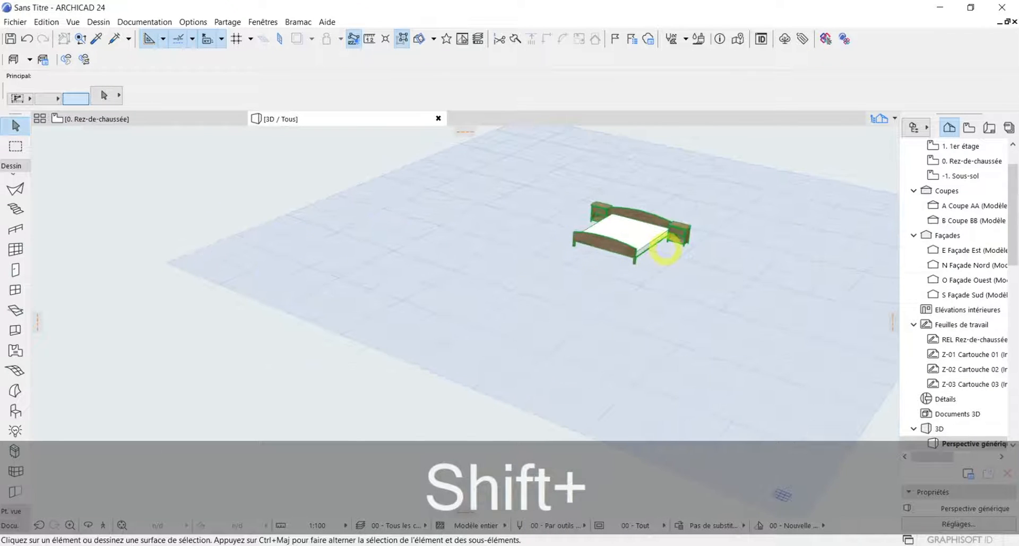
middle_click_drag(688, 230, 627, 323, "shift")
scroll(618, 345, "up", 2)
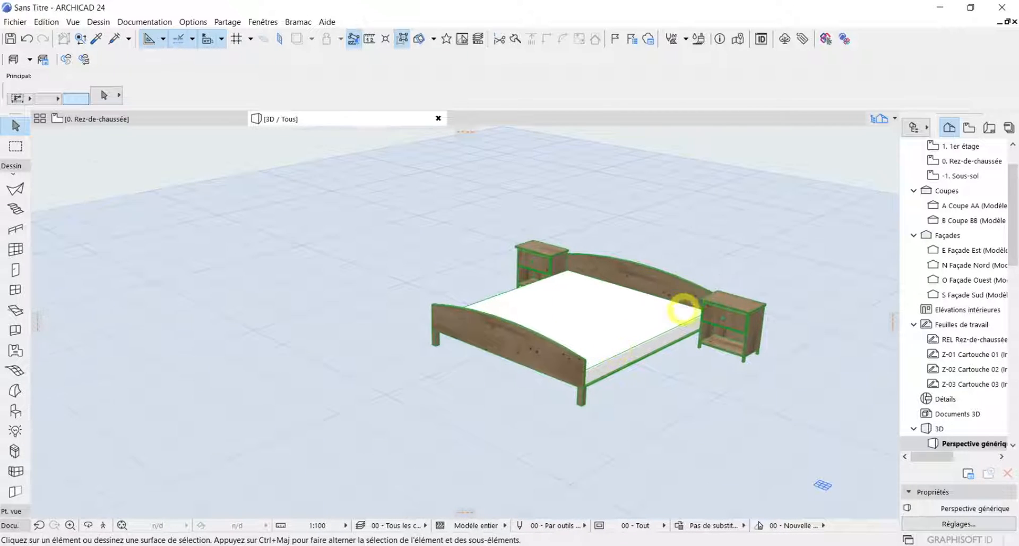
scroll(684, 307, "up", 2)
scroll(683, 309, "down", 1)
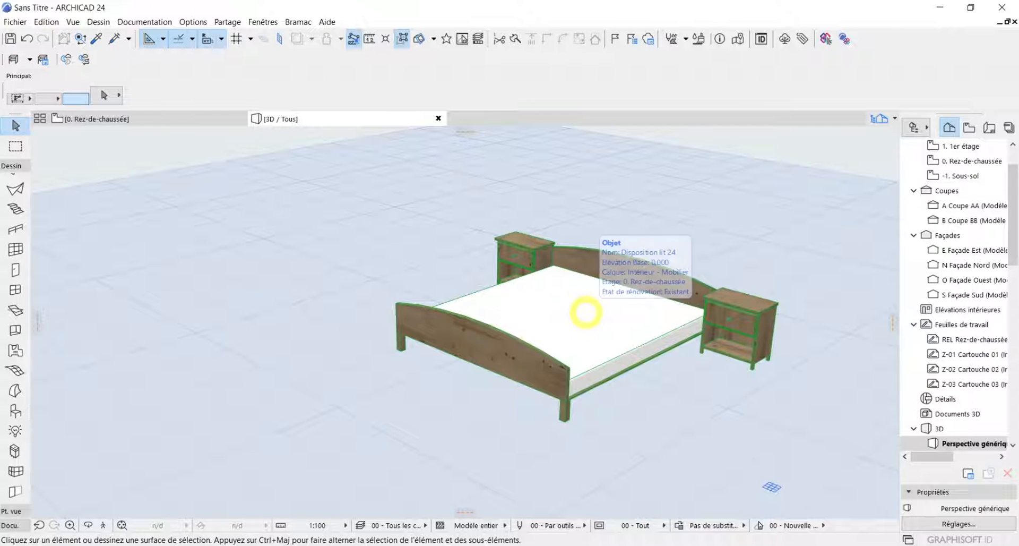
left_click(586, 312)
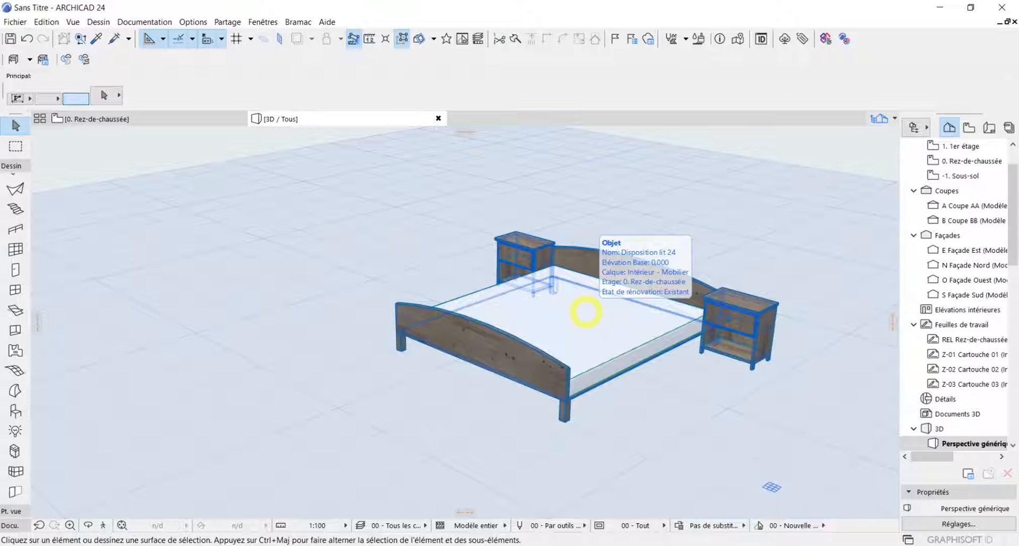
key("Escape")
scroll(678, 337, "up", 4)
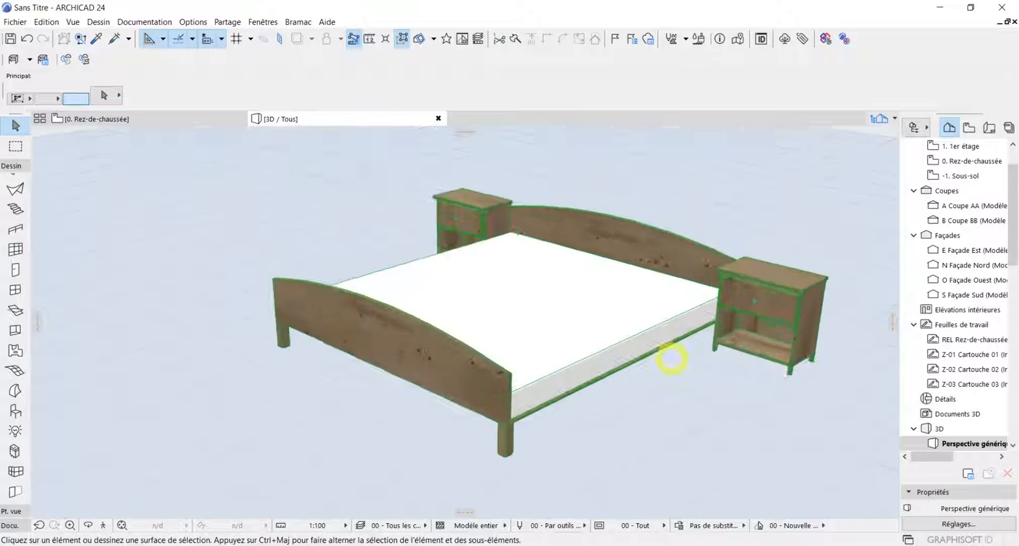
scroll(710, 344, "down", 2)
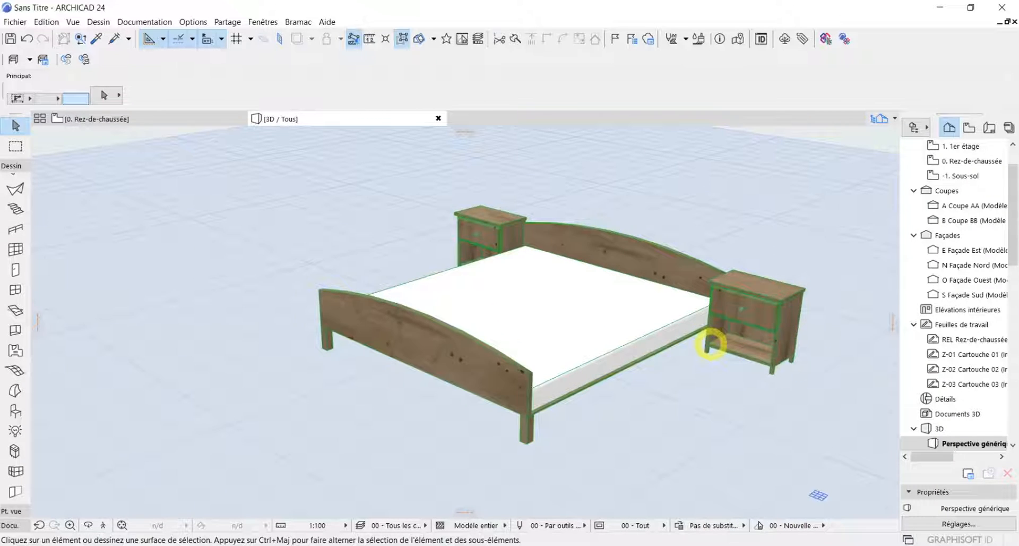
Select the bed in 3D and open its object settings with the Options disposition lit parameters expanded
left_click(710, 344)
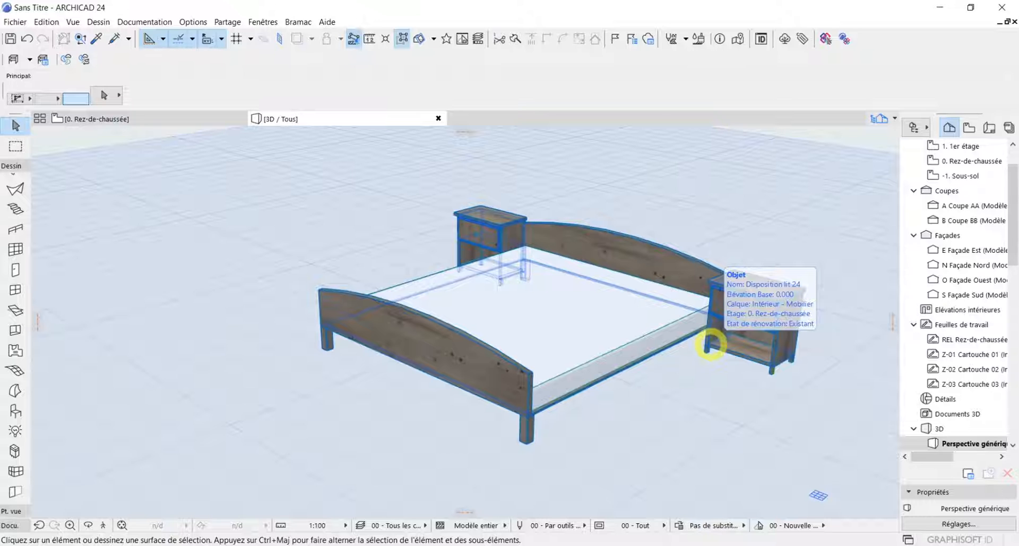
left_click(674, 329)
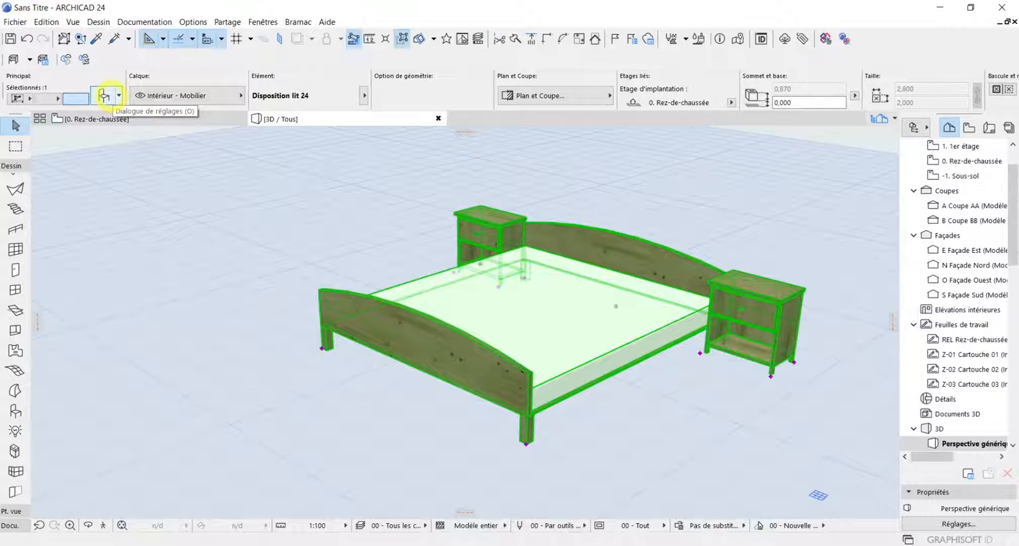
left_click(105, 94)
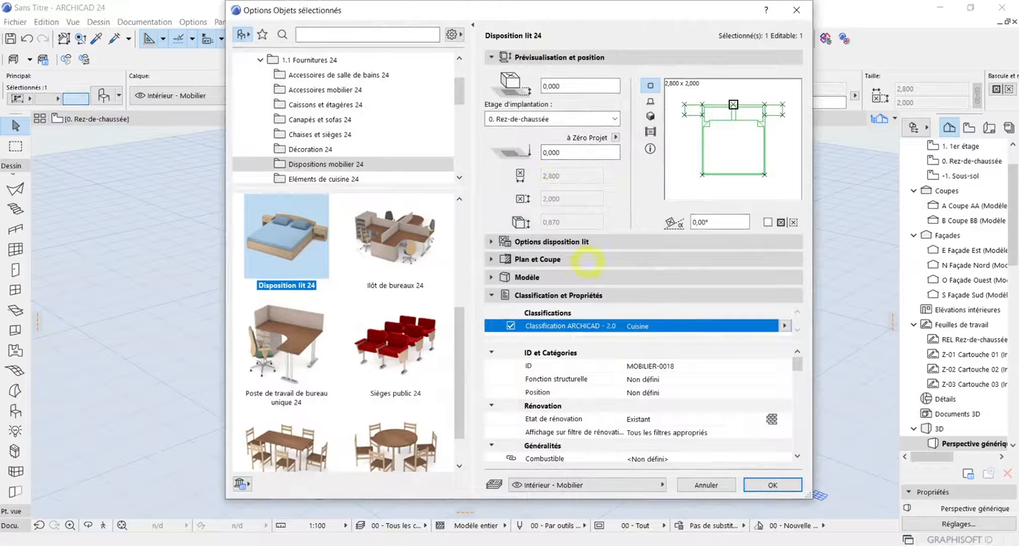
scroll(576, 361, "down", 3)
scroll(580, 375, "up", 3)
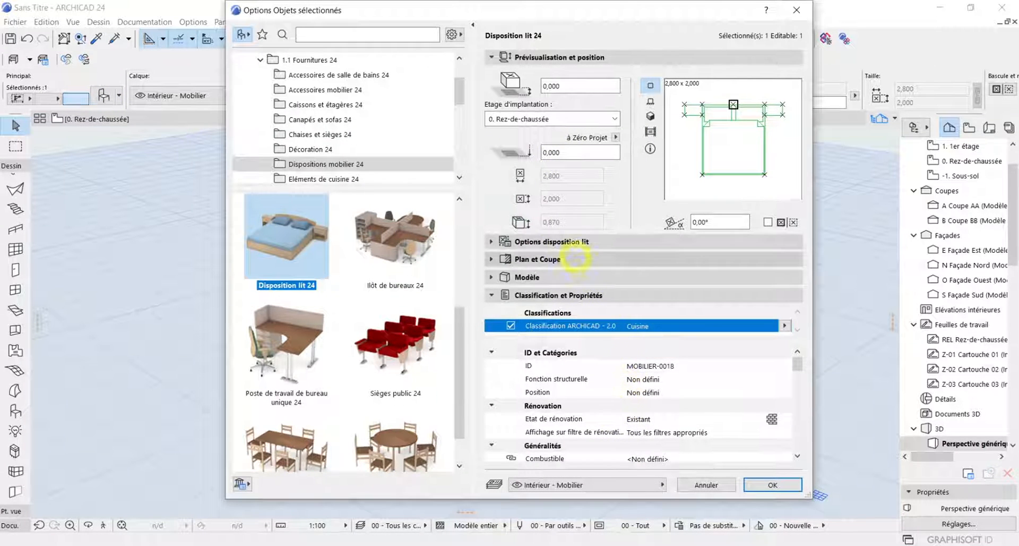
left_click(565, 241)
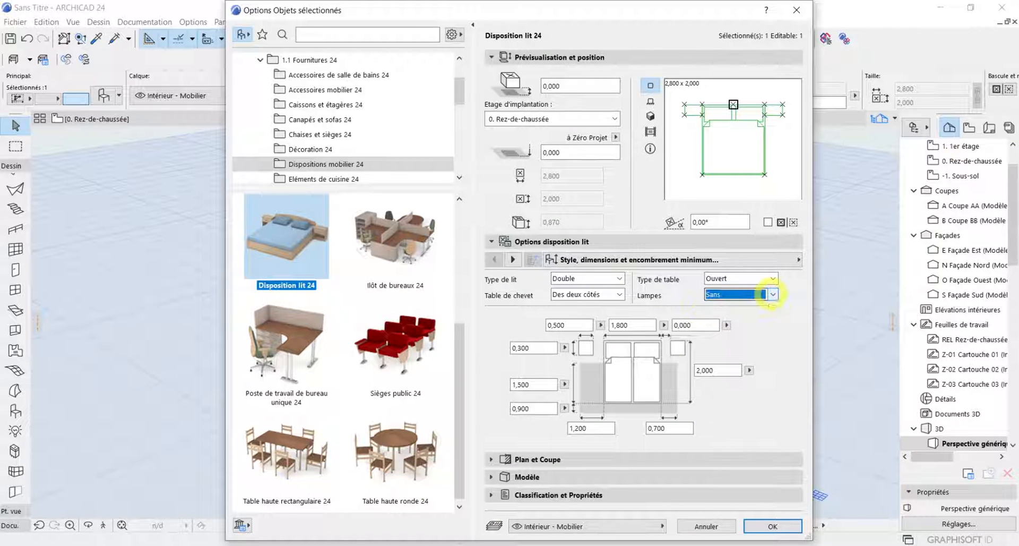
Set the bed's Lampes option to Deux lampes
left_click(772, 294)
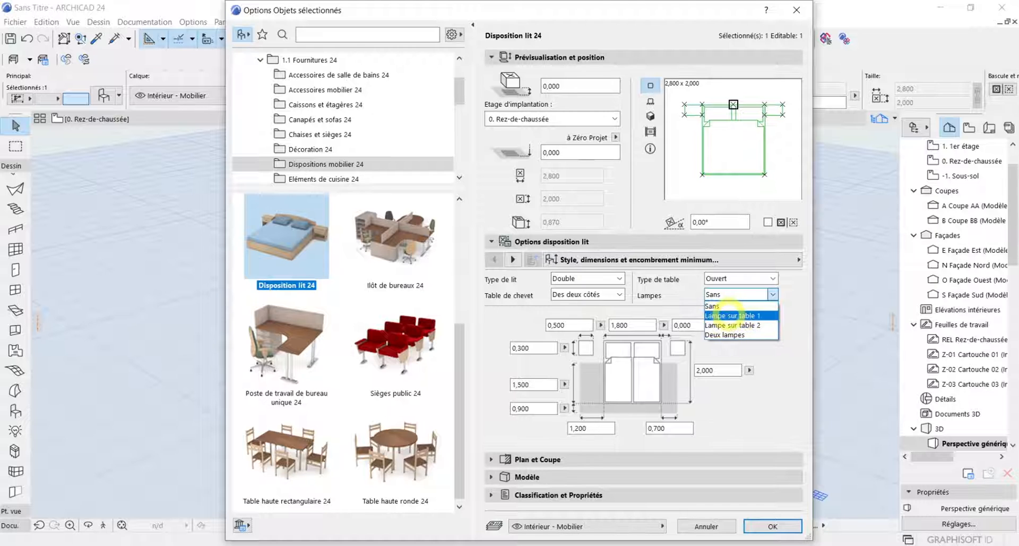
left_click(730, 316)
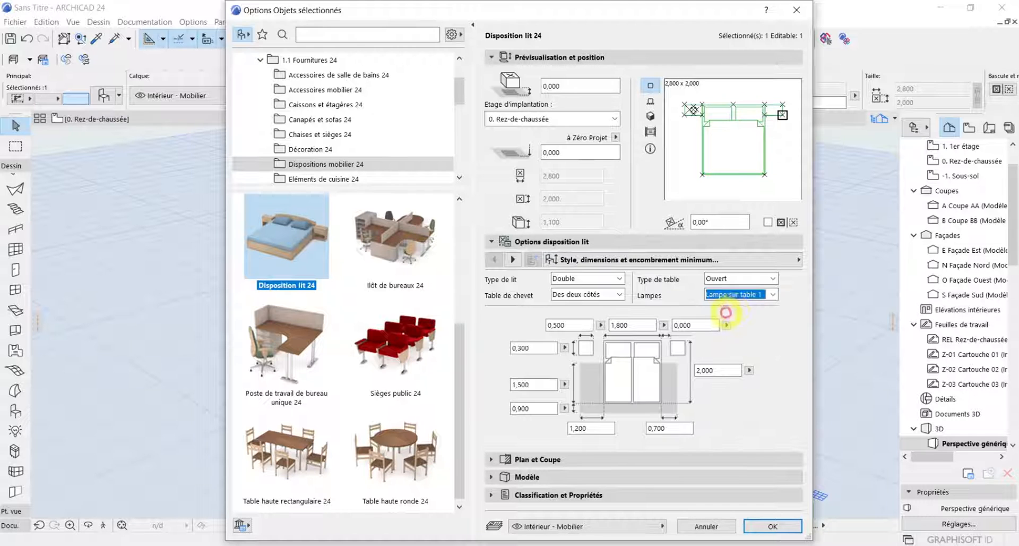
left_click(769, 294)
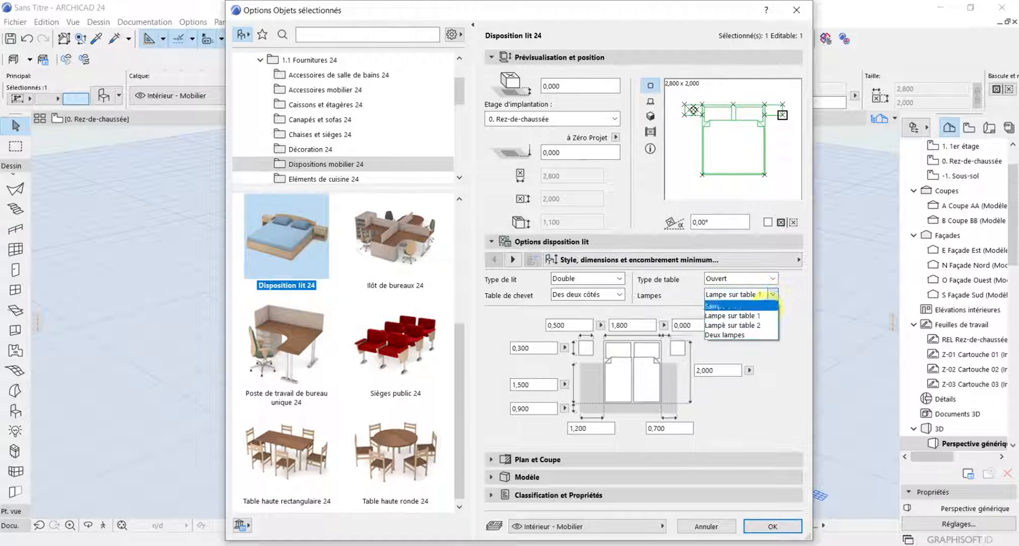
left_click(733, 324)
left_click(743, 294)
left_click(751, 335)
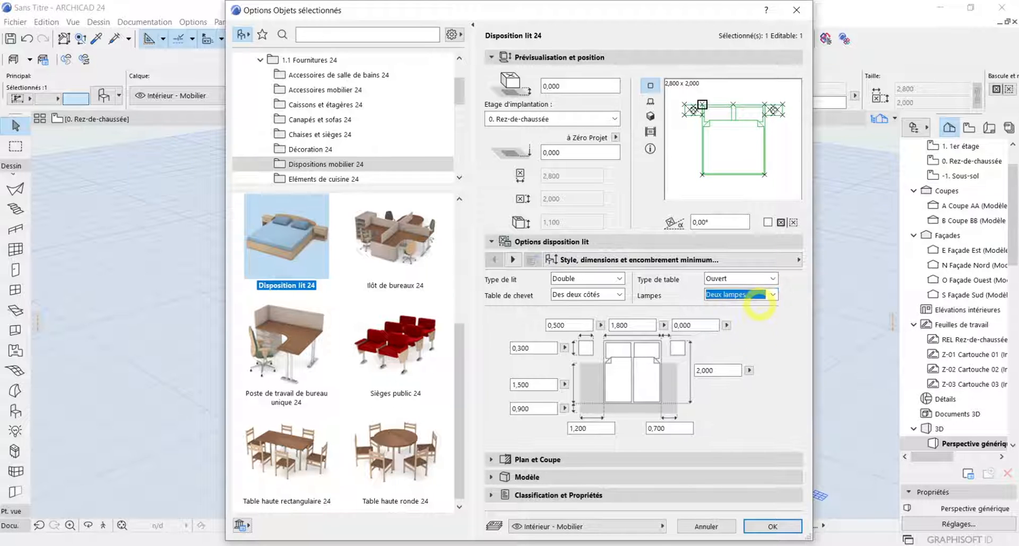
Try the Tiroirs multiples option for the bed's Type de table and return it to Ouvert
left_click(762, 276)
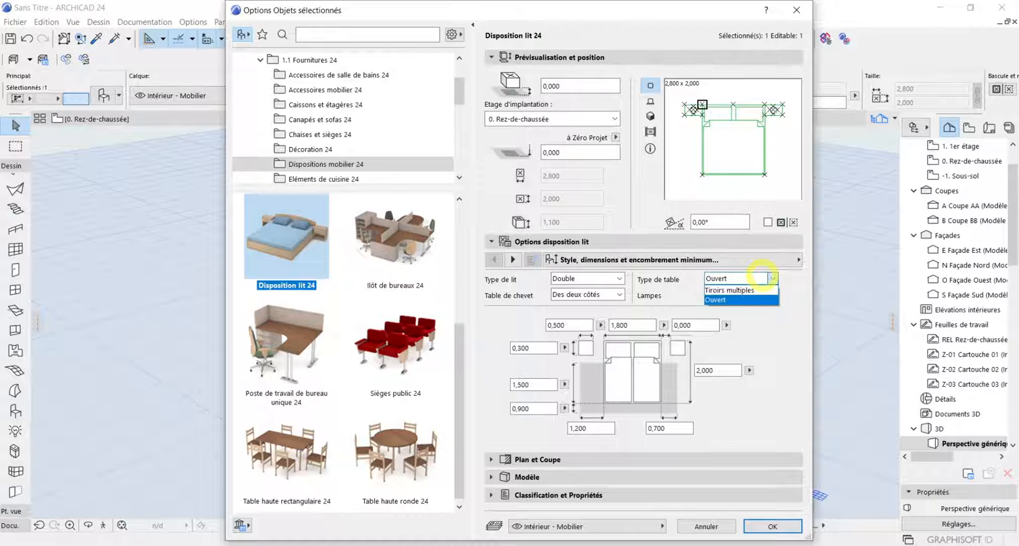
left_click(760, 288)
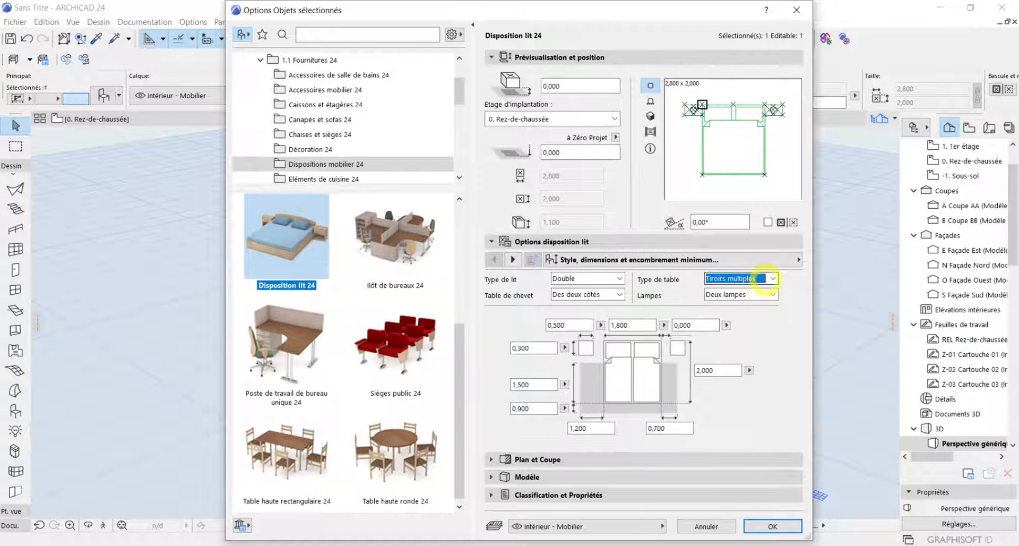
left_click(760, 278)
left_click(753, 299)
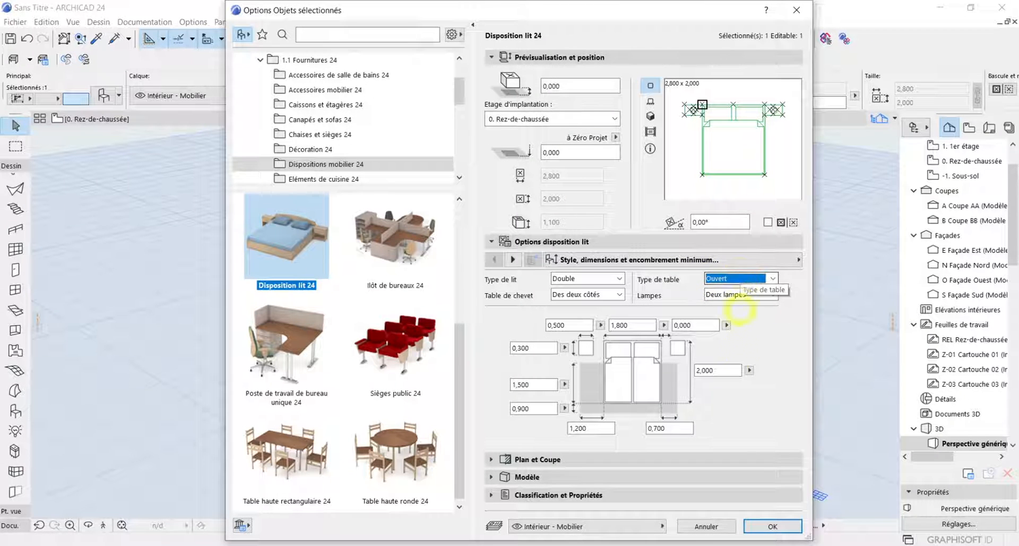
Apply the bed settings and examine the lamps and open bedside tables in the 3D view
left_click(771, 526)
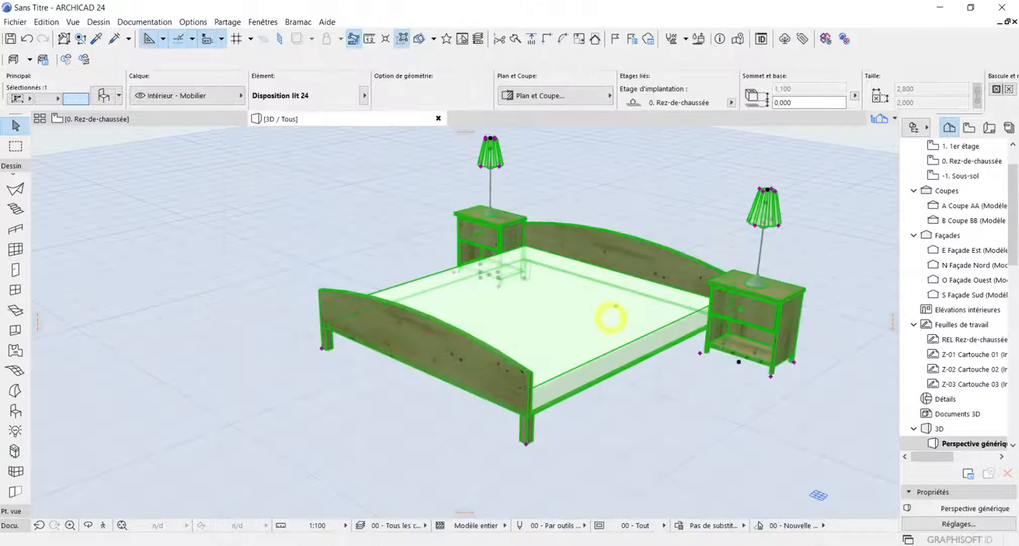
scroll(679, 292, "up", 3)
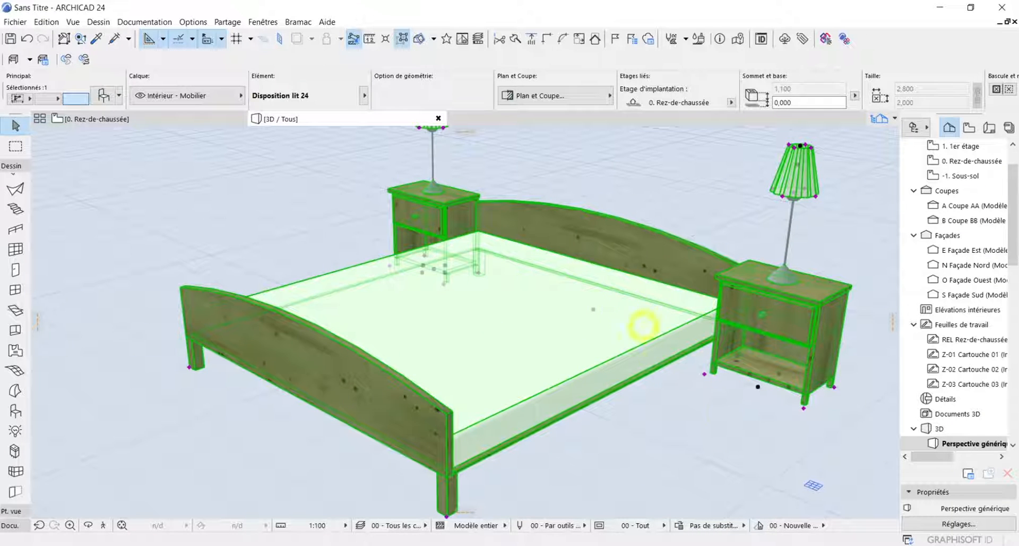
scroll(748, 430, "up", 5)
scroll(797, 393, "down", 4)
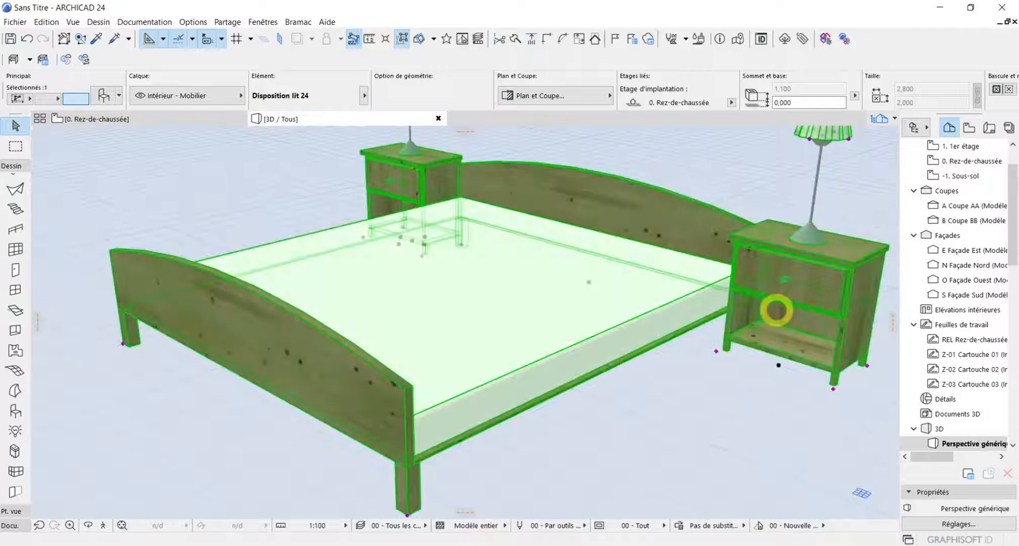
scroll(776, 310, "down", 3)
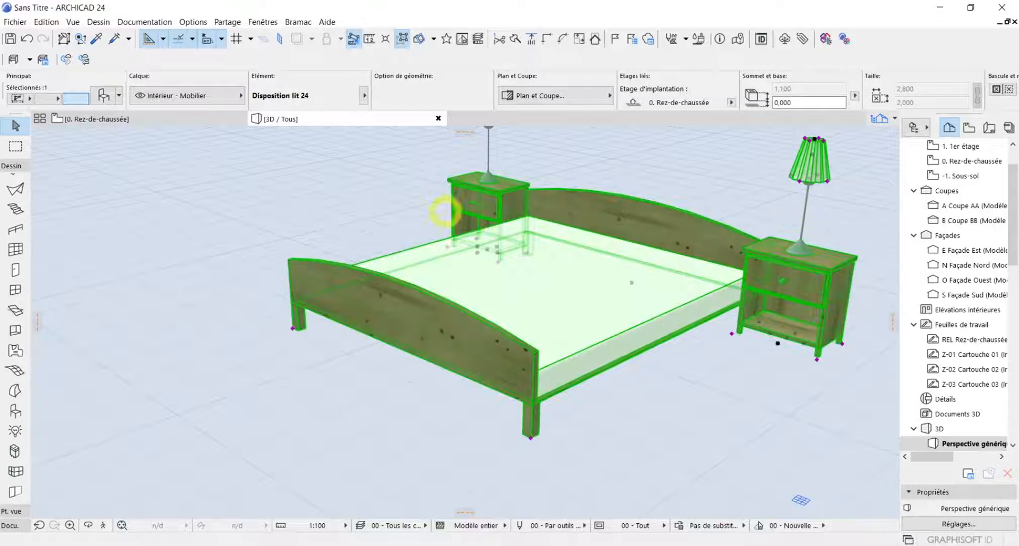
scroll(780, 207, "down", 3)
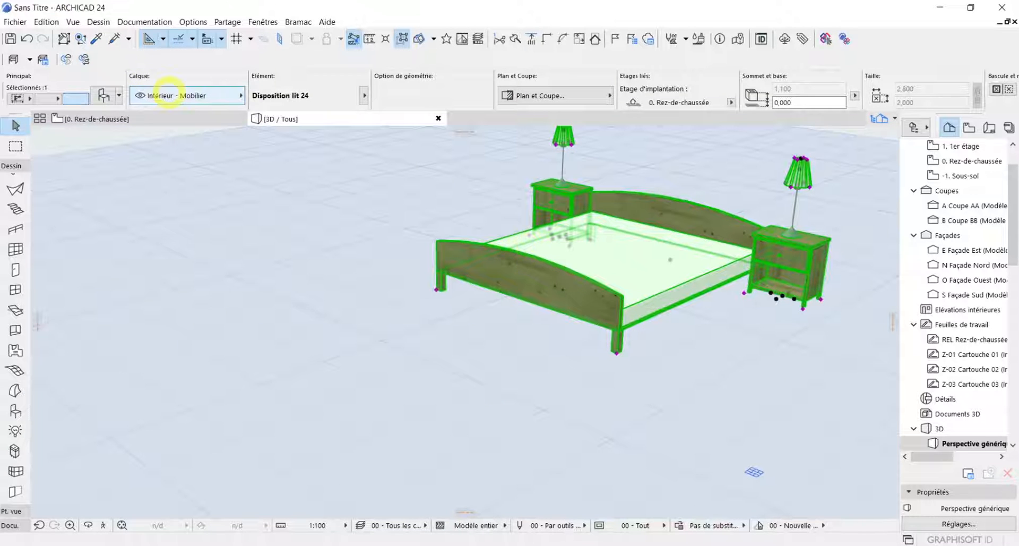
Set the bed's Type de table to Tiroirs multiples, apply it and inspect the bedside table drawers in 3D
left_click(104, 95)
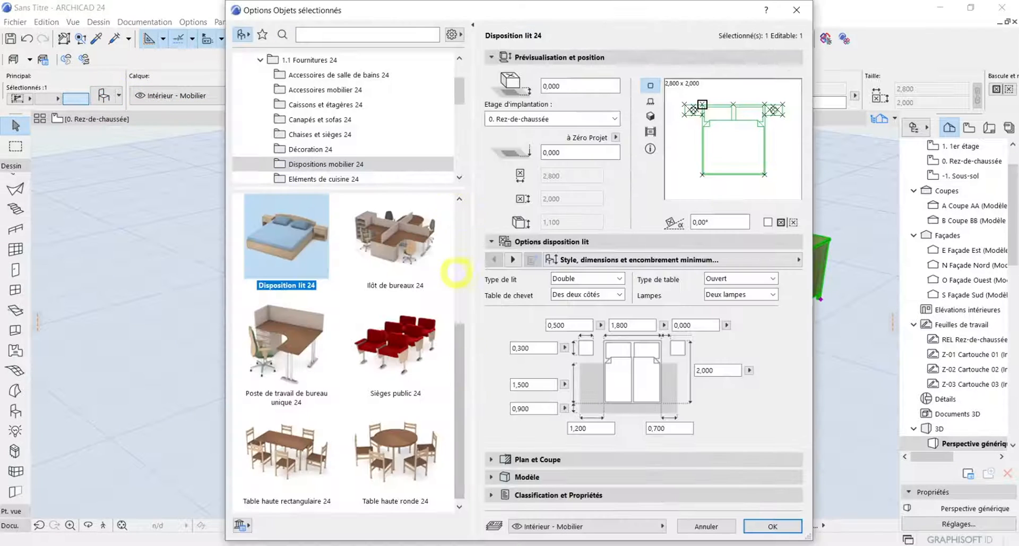
left_click(740, 278)
left_click(735, 279)
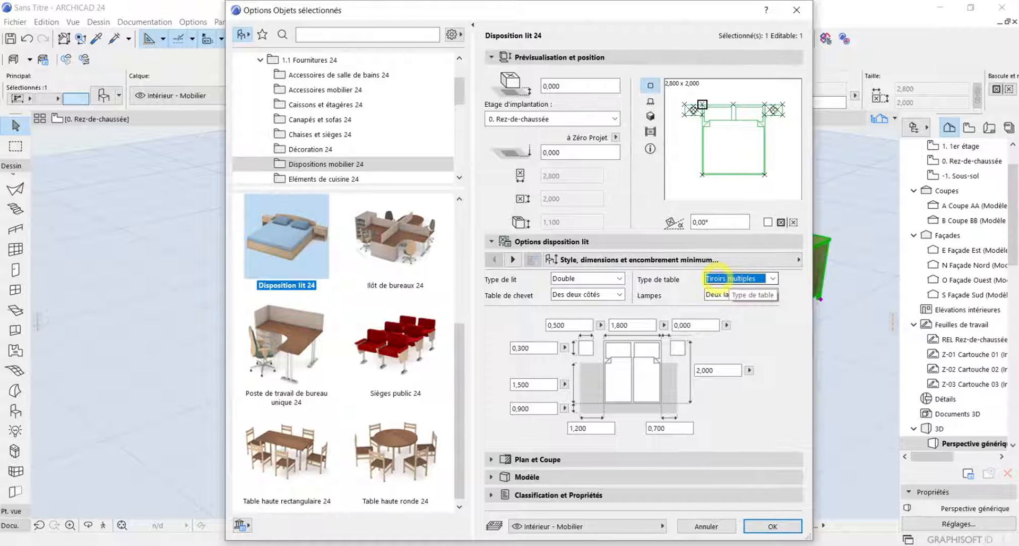
left_click(760, 525)
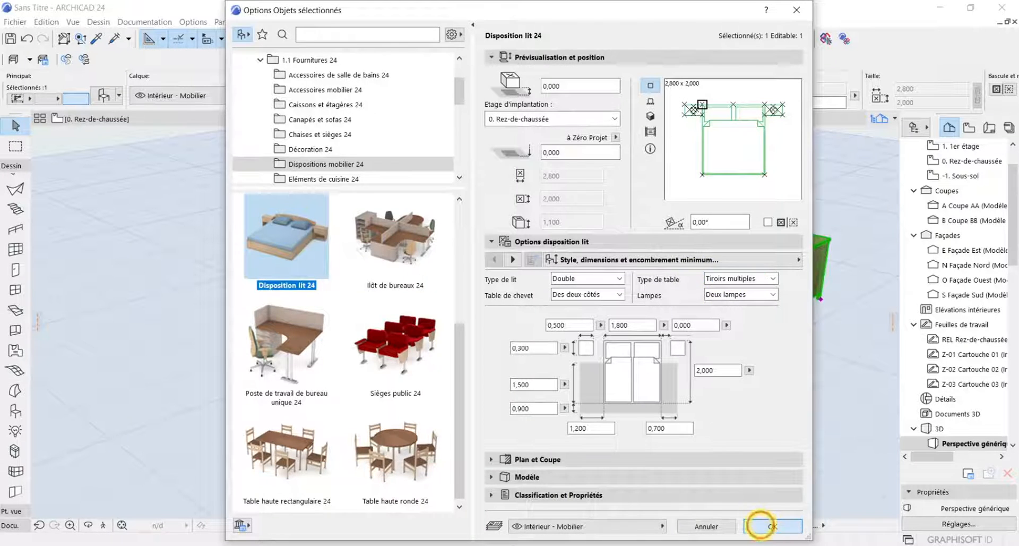
scroll(784, 277, "up", 3)
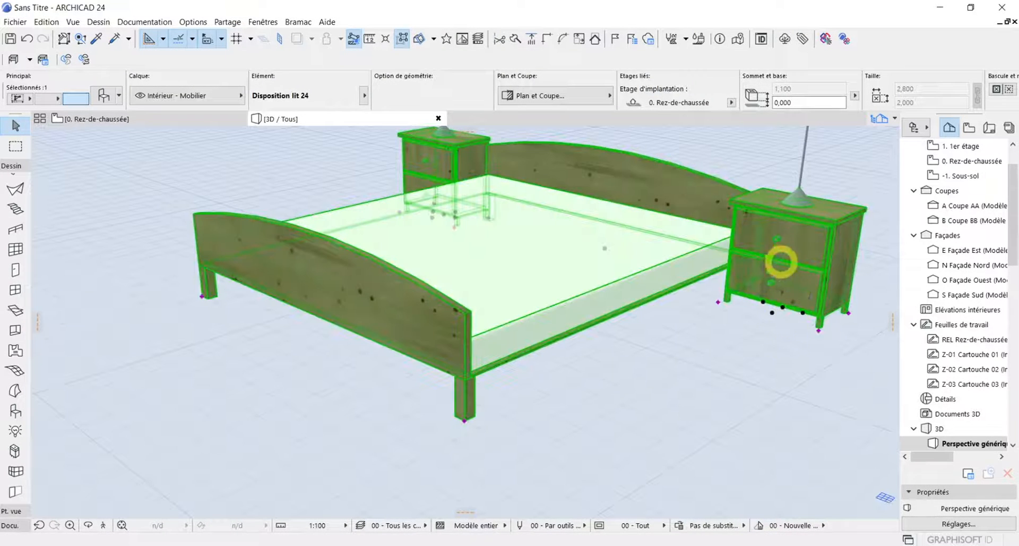
scroll(780, 261, "up", 5)
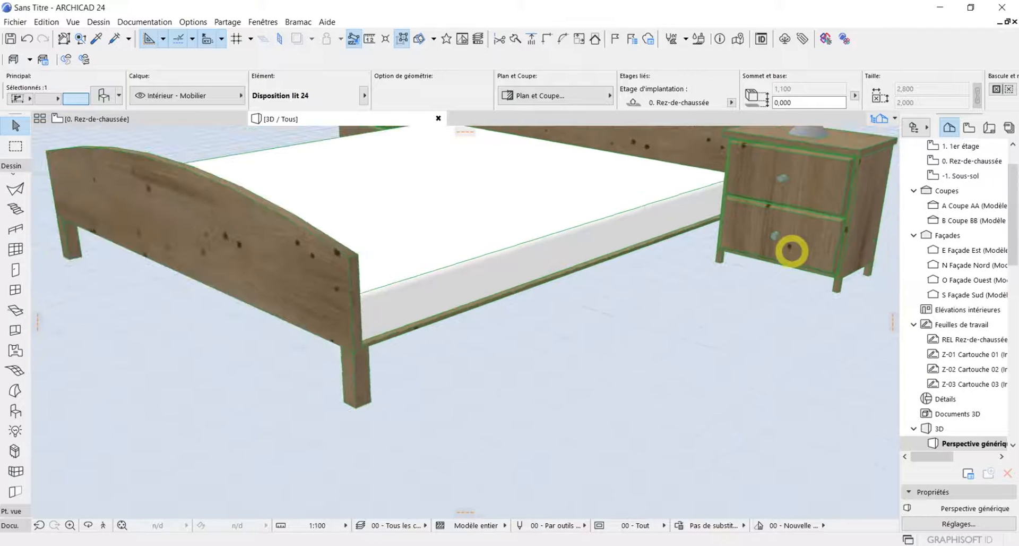
scroll(790, 250, "down", 5)
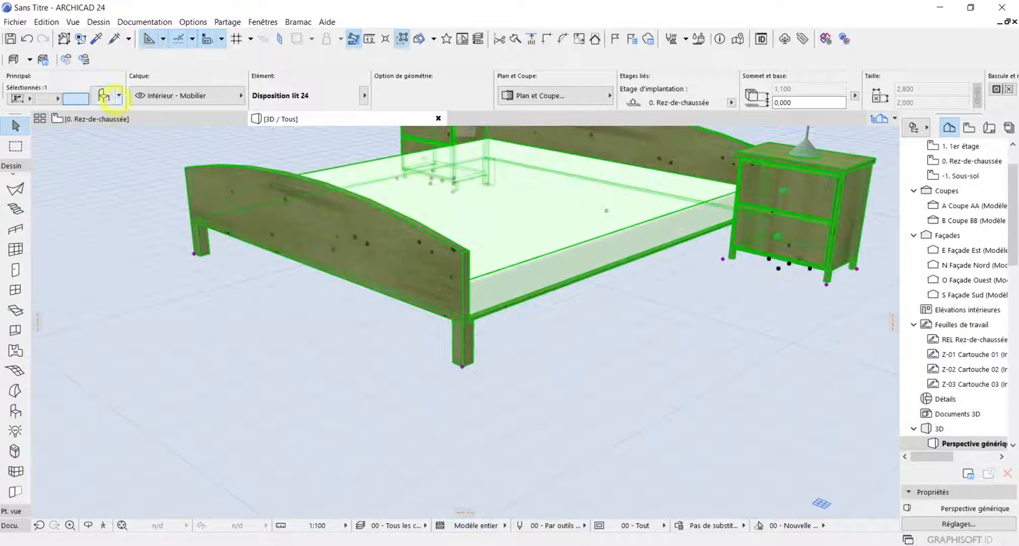
Reopen the bed's object settings, try Simple as the Type de lit and return it to Double
left_click(104, 95)
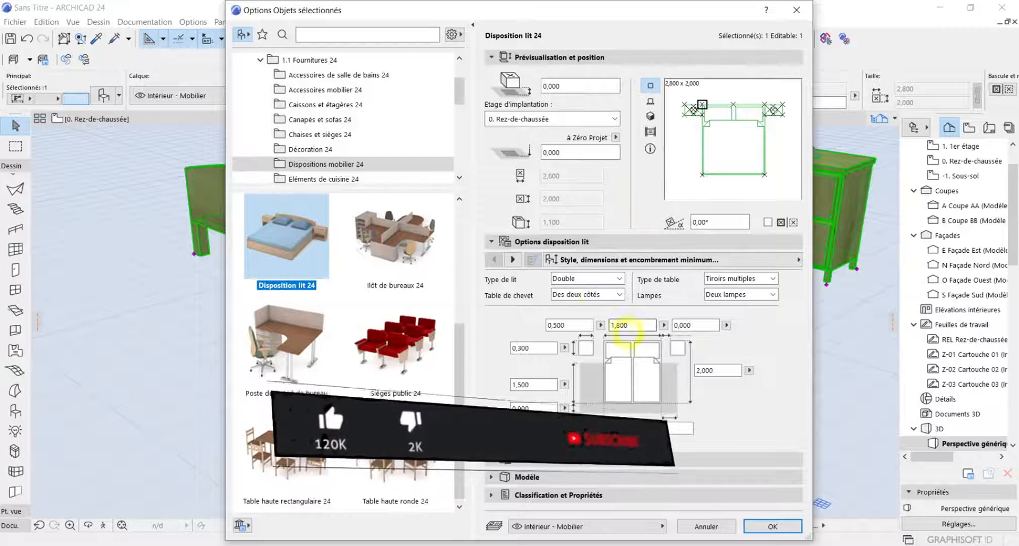
left_click(597, 278)
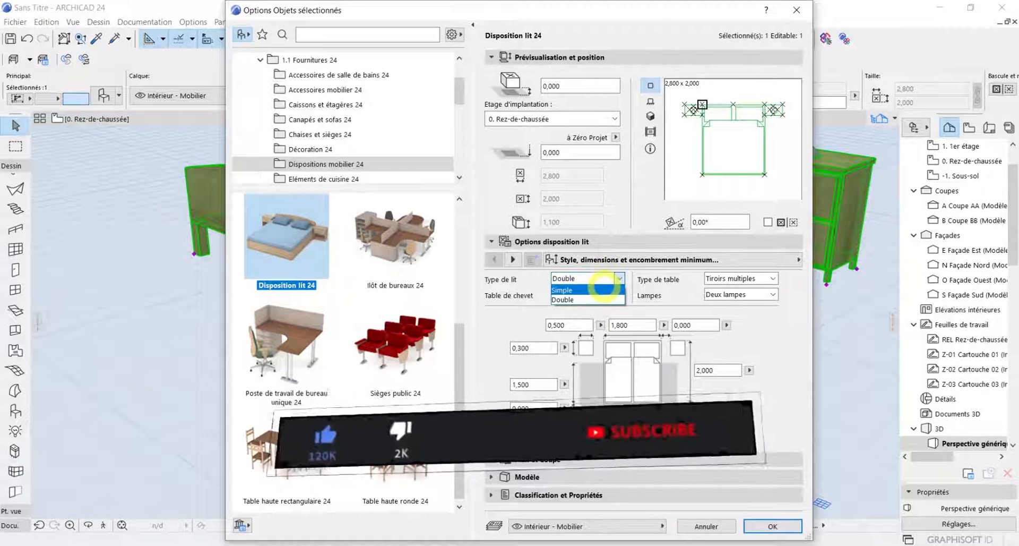
left_click(600, 290)
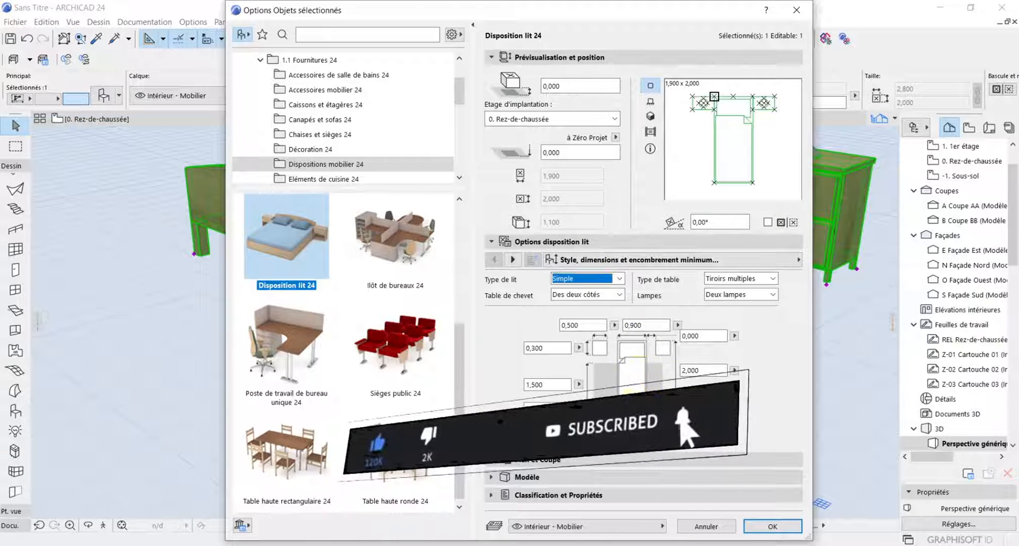
left_click(604, 278)
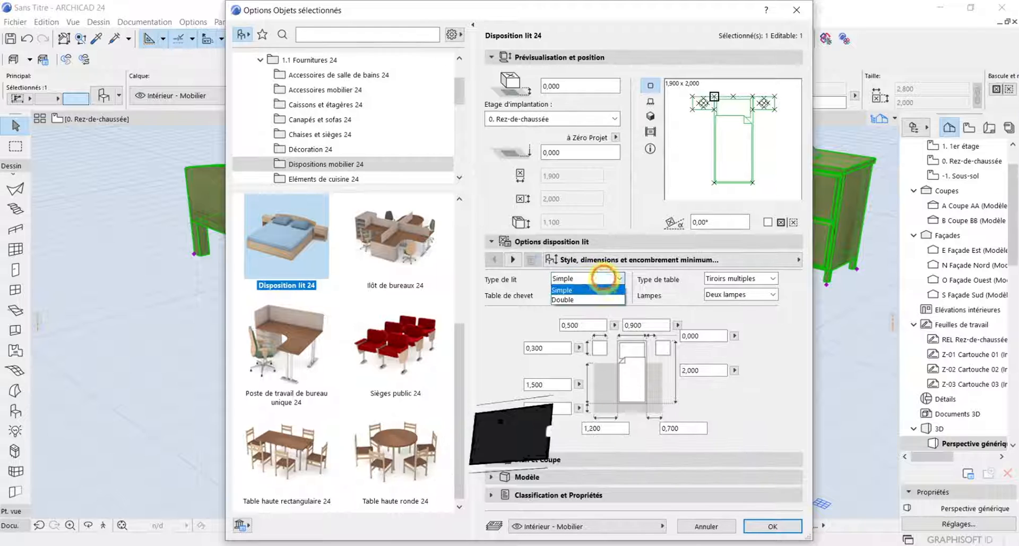
left_click(595, 299)
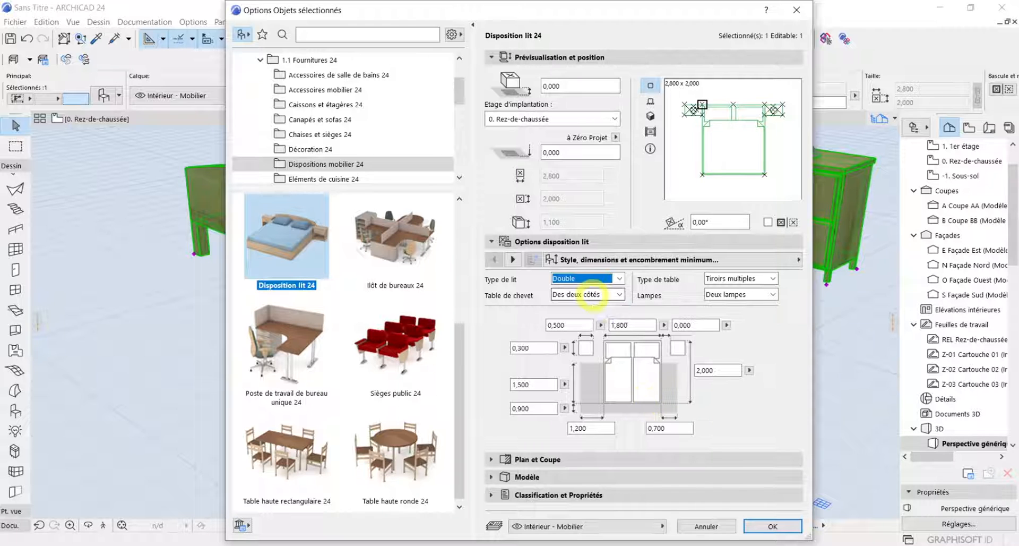
Switch the Table de chevet option to Sur un côté and back to Des deux côtés
left_click(591, 295)
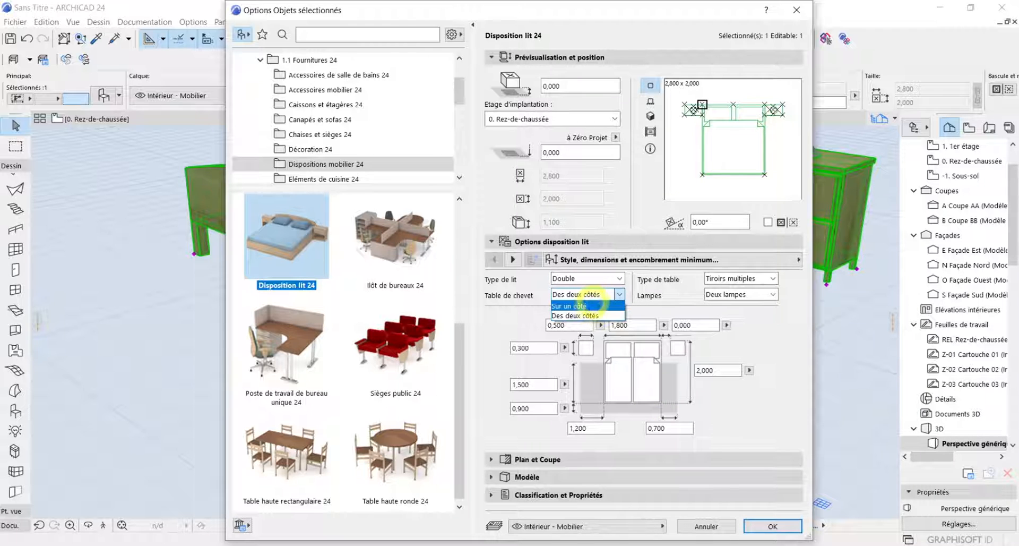
left_click(590, 306)
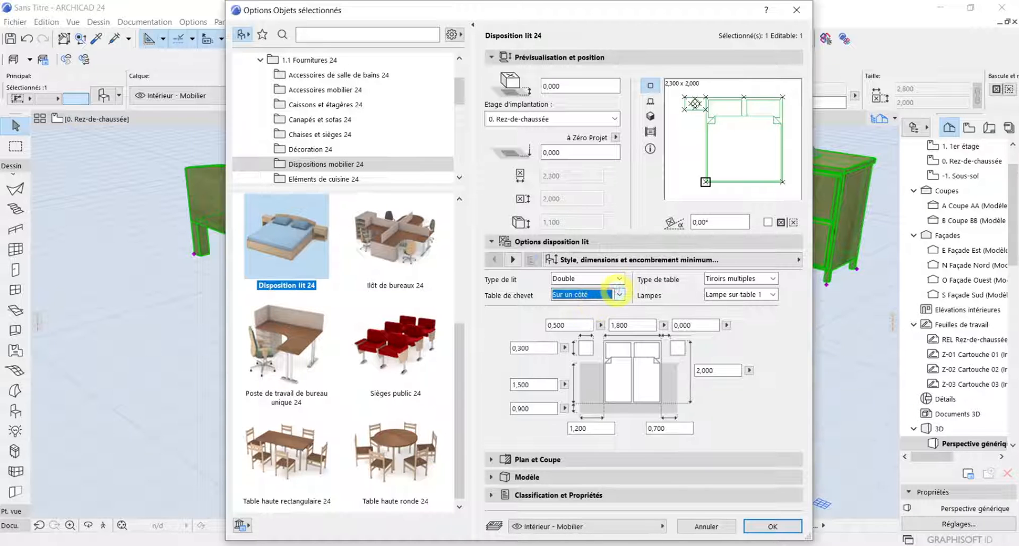
left_click(619, 295)
left_click(610, 315)
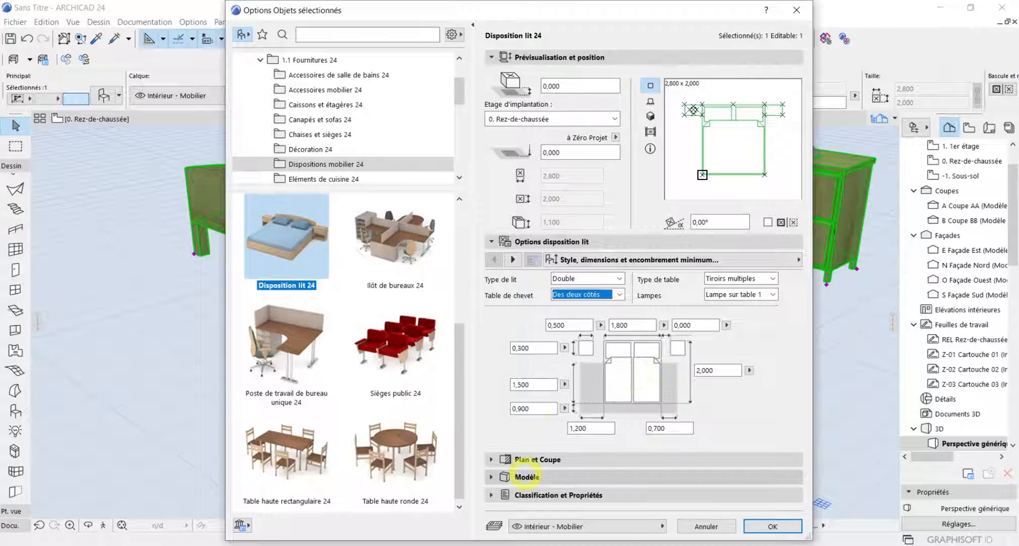
Override the bed's surfaces with Peinture - Ocre jaune, apply it and examine the recoloured bed in 3D
left_click(494, 477)
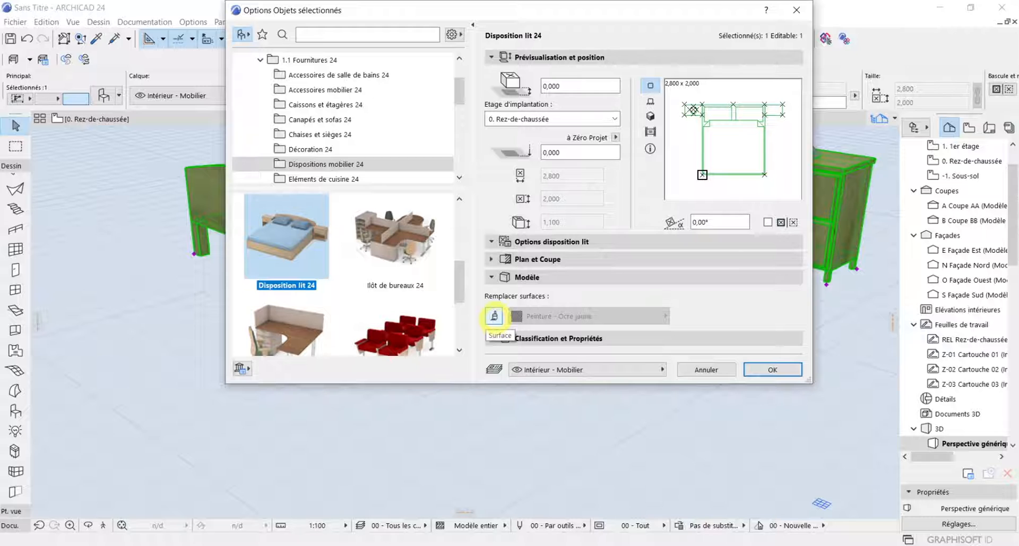
left_click(494, 315)
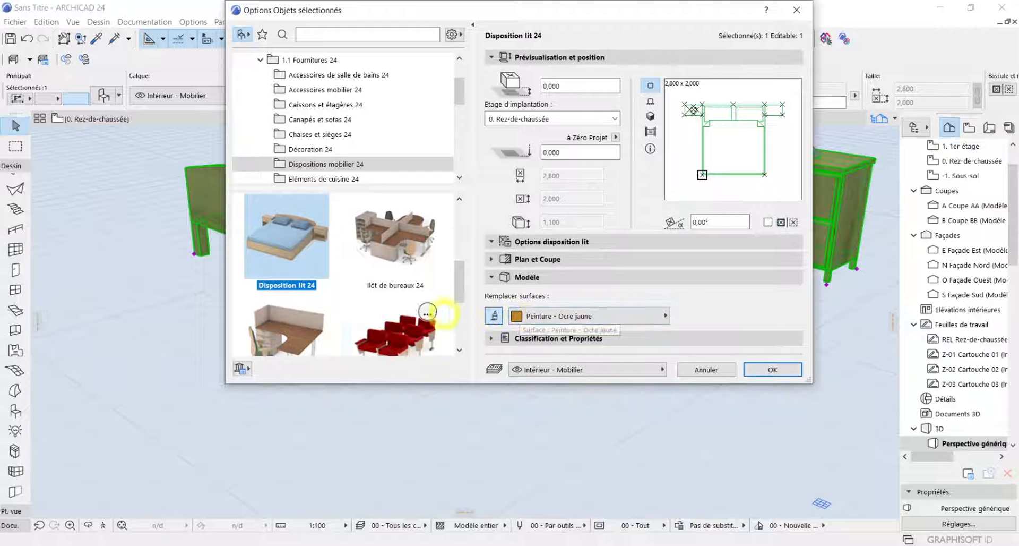
left_click(494, 315)
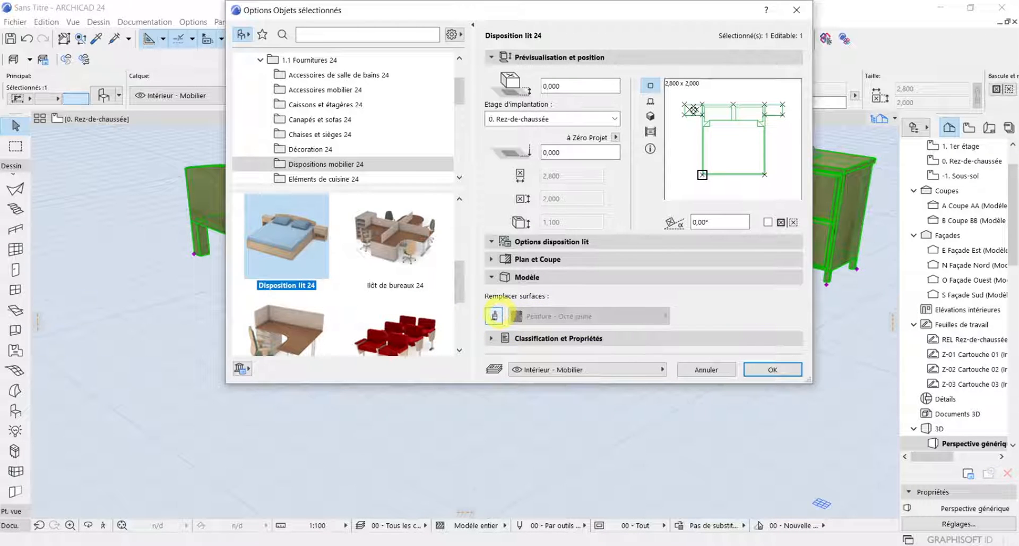
left_click(494, 315)
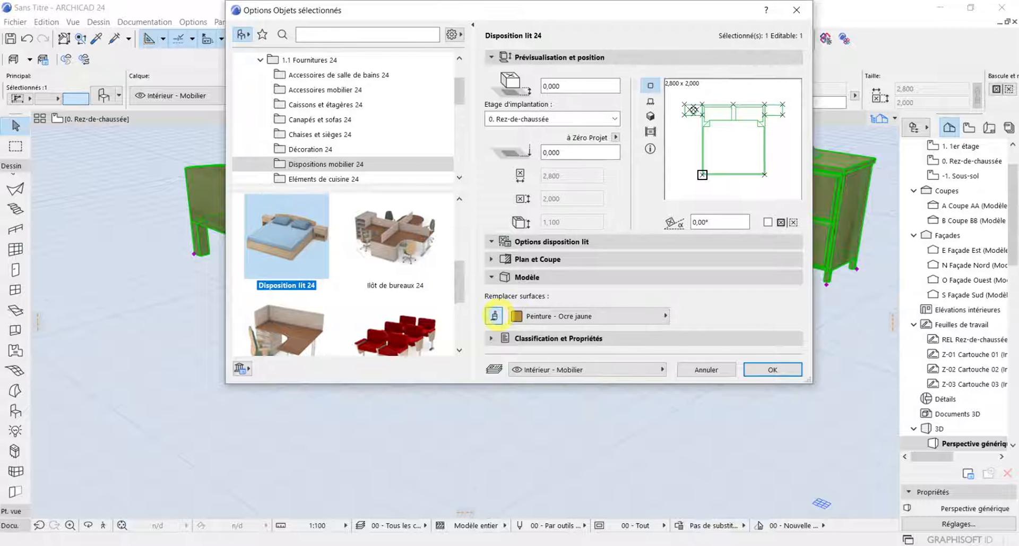
left_click(793, 367)
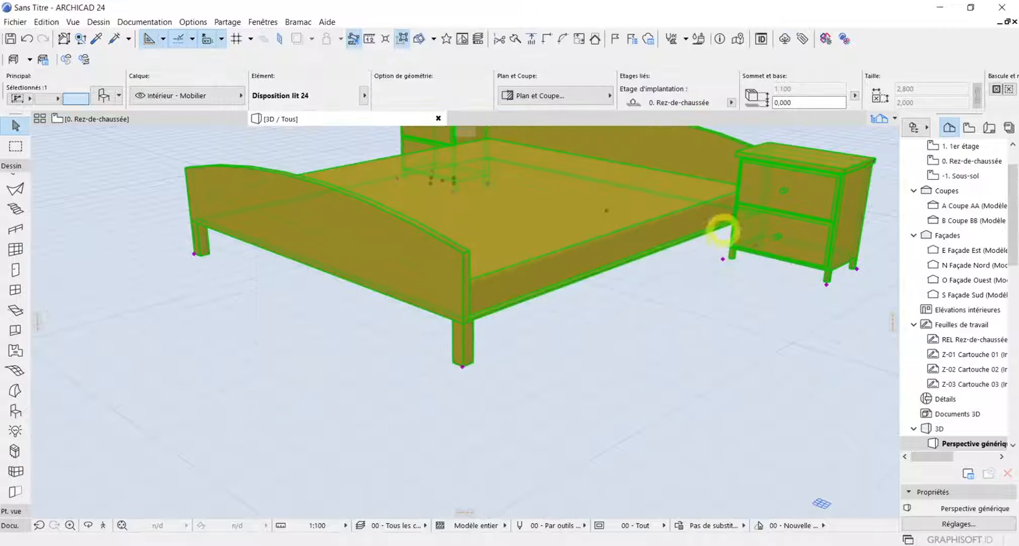
scroll(714, 229, "down", 2)
middle_click_drag(710, 231, 678, 394)
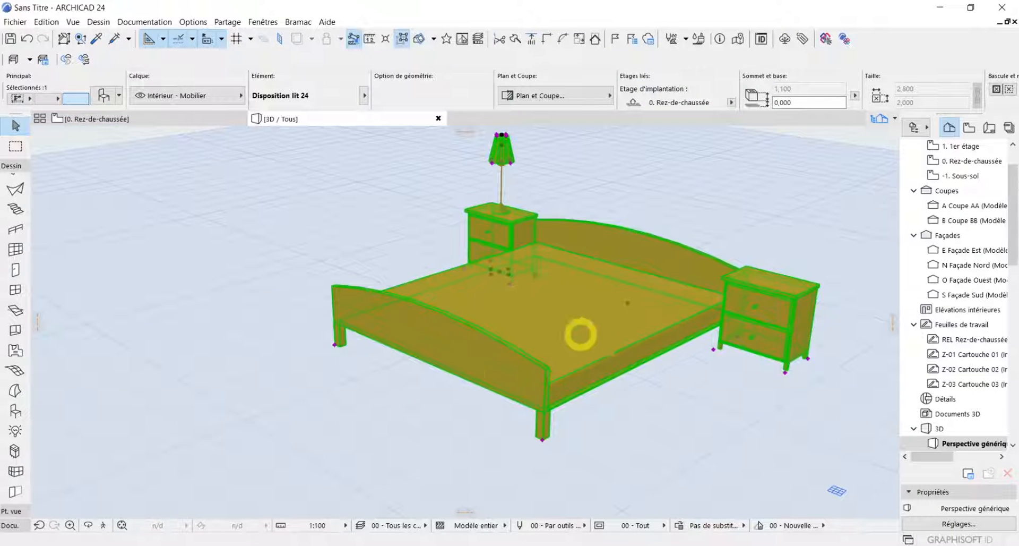
scroll(613, 349, "up", 1)
scroll(612, 349, "up", 1)
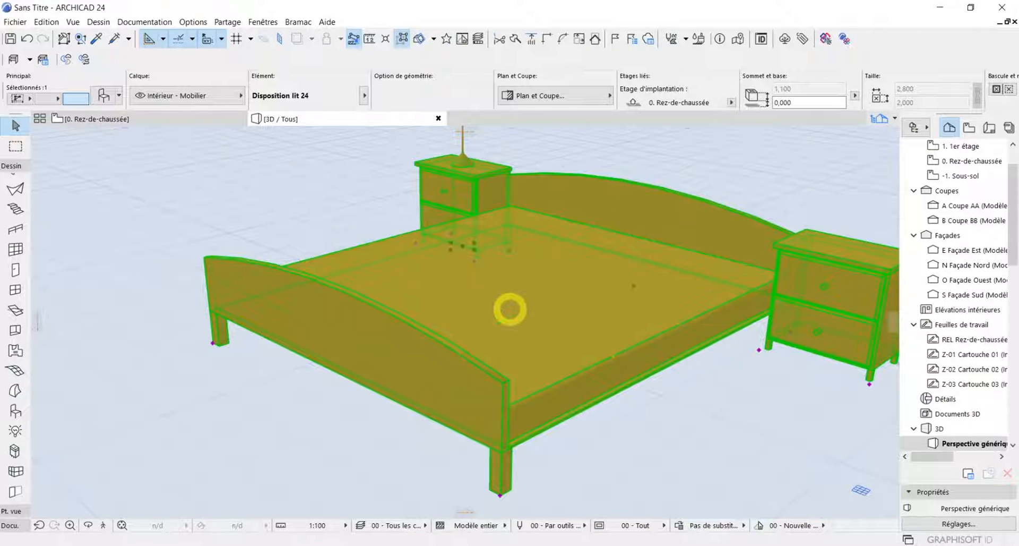
scroll(533, 421, "down", 1)
scroll(637, 321, "down", 1)
Turn off the surface override in the bed's model settings and apply the change
double_click(594, 301)
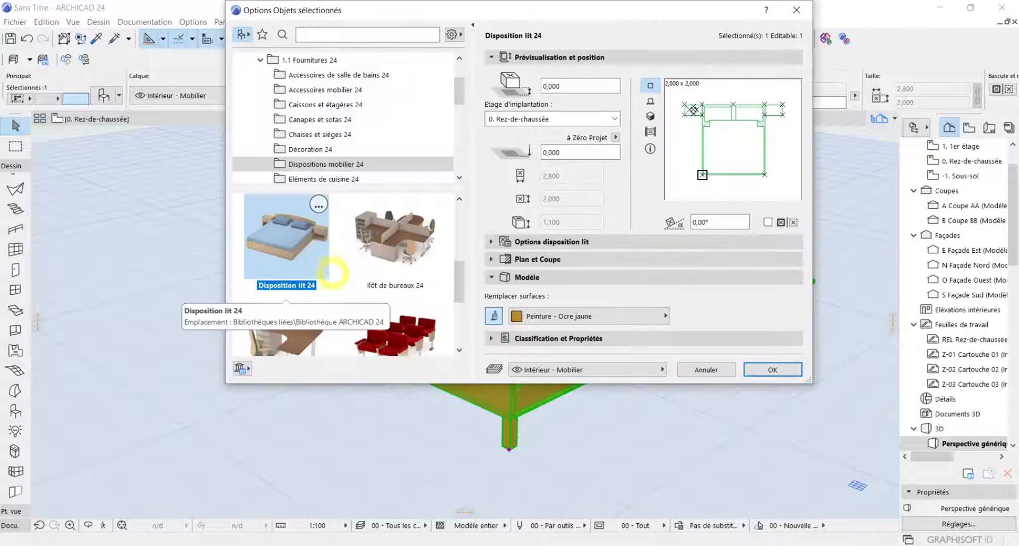
left_click(494, 315)
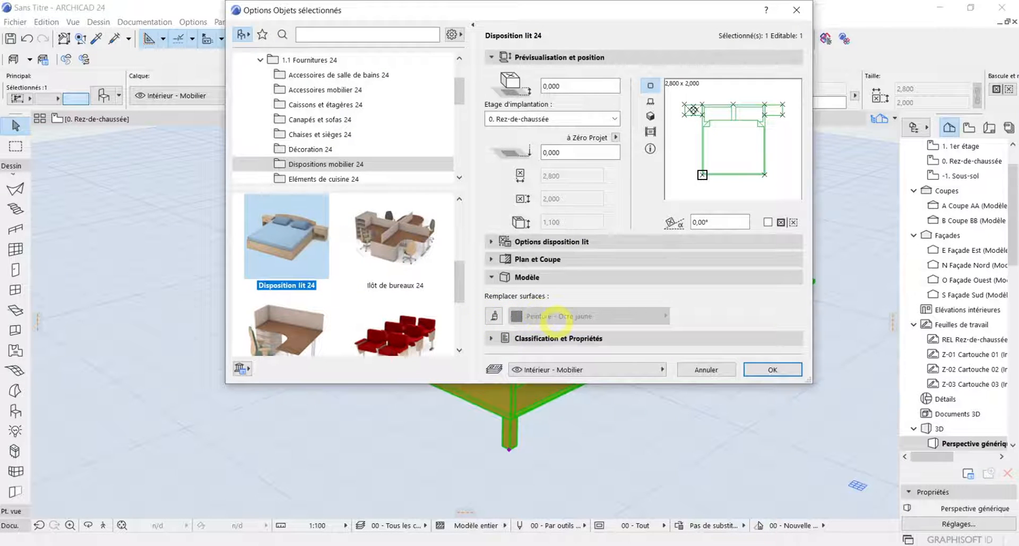
left_click(772, 369)
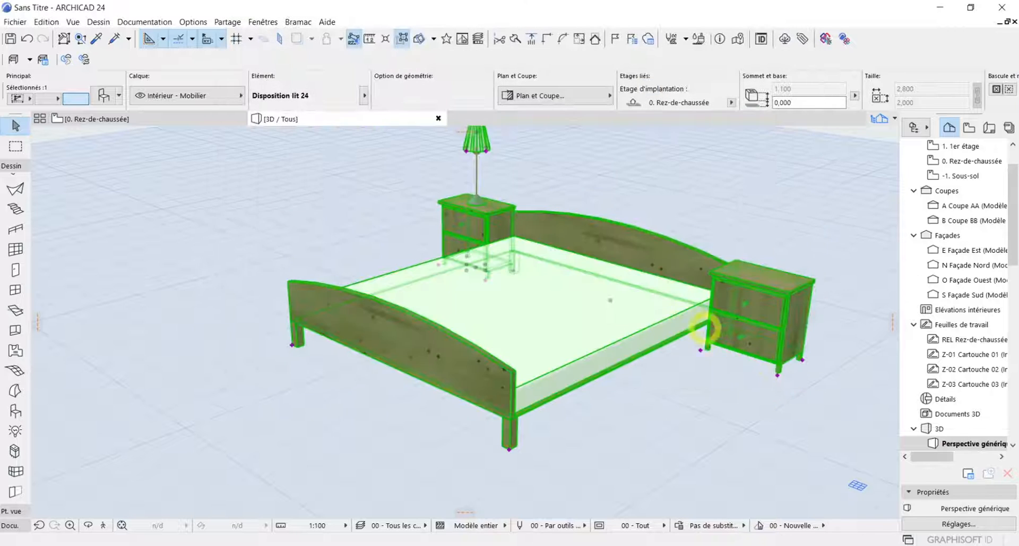
scroll(509, 352, "up", 1)
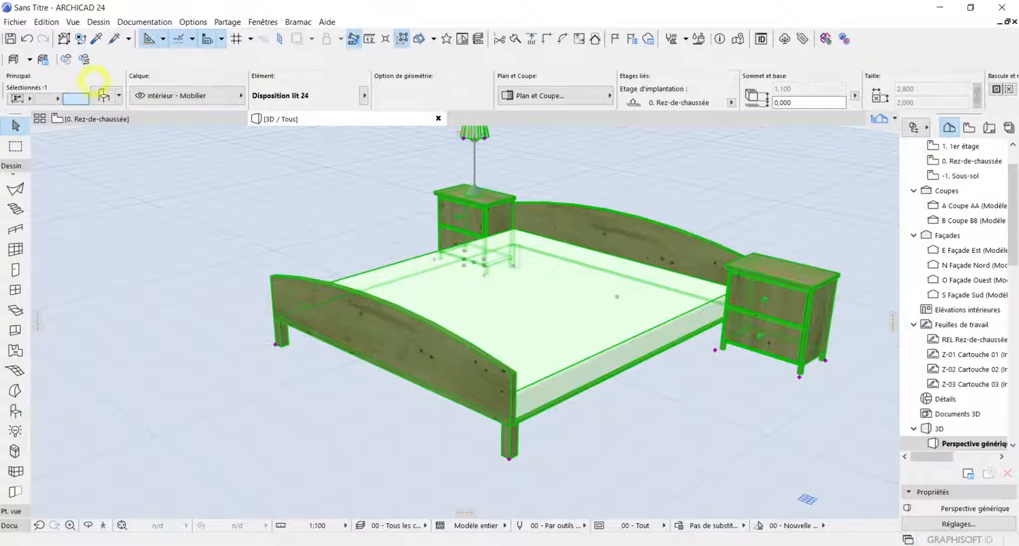
Change the bed's headboard (Tête de lit) to the straight-topped slatted style, leaving Arête tête de lit off, and apply it
left_click(103, 95)
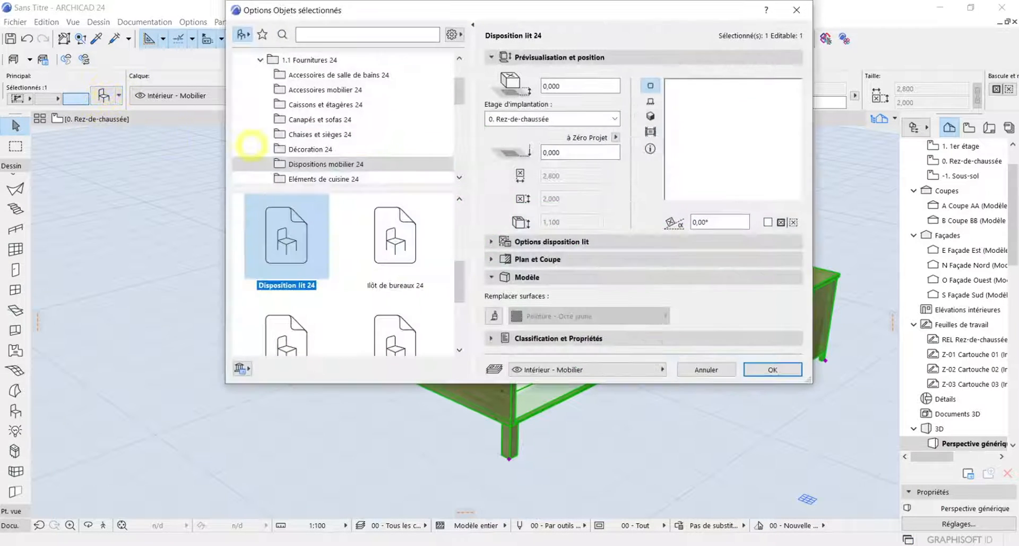
left_click(560, 242)
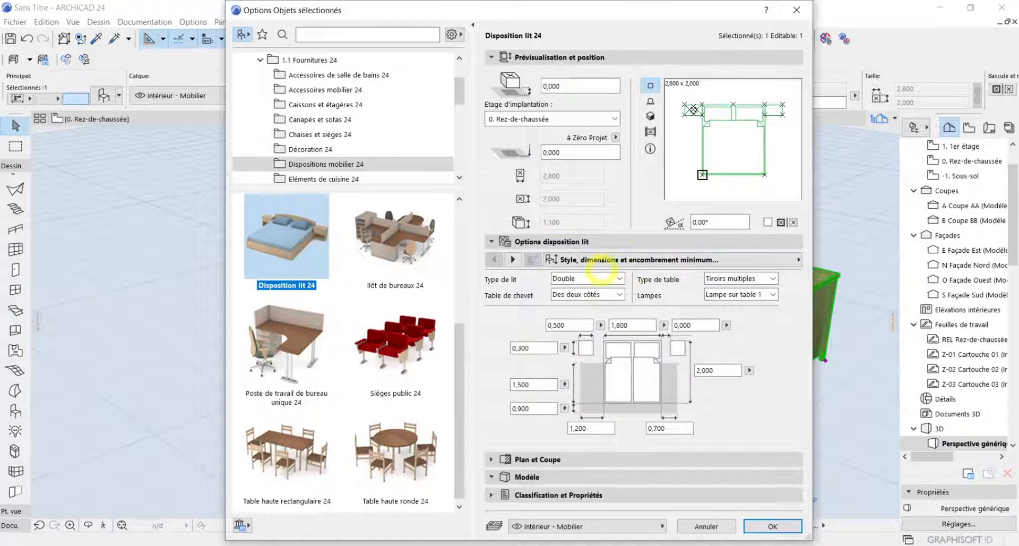
left_click(513, 259)
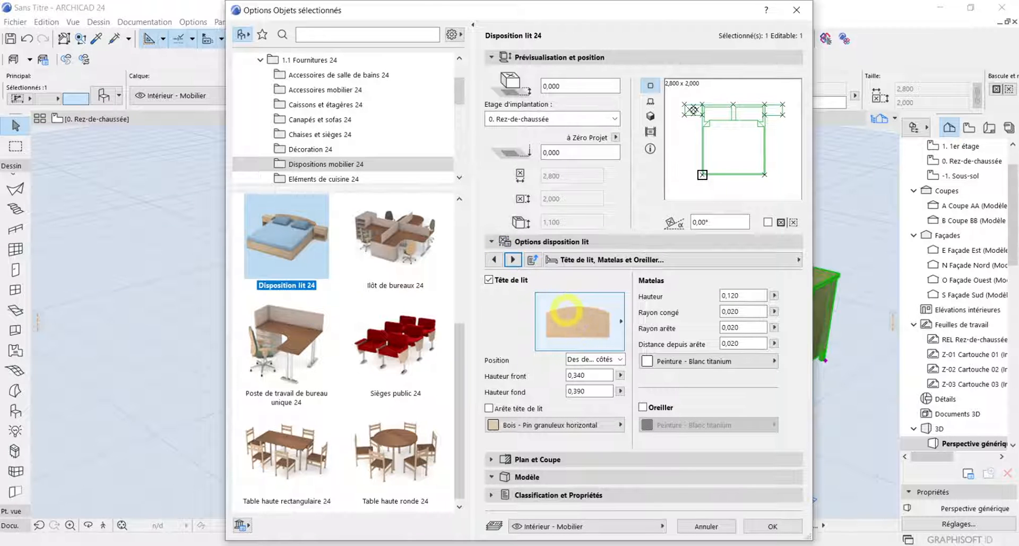
left_click(579, 321)
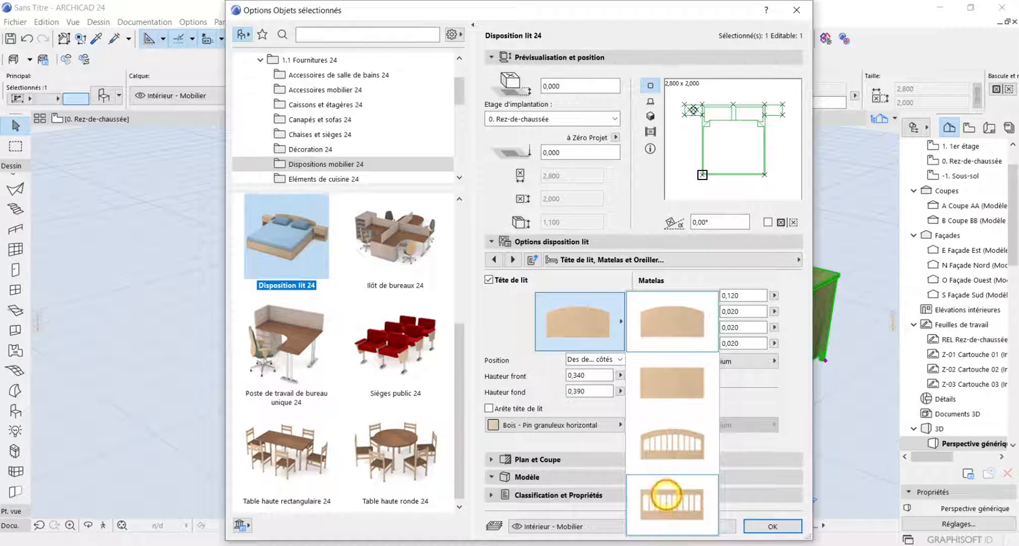
left_click(666, 494)
left_click(560, 319)
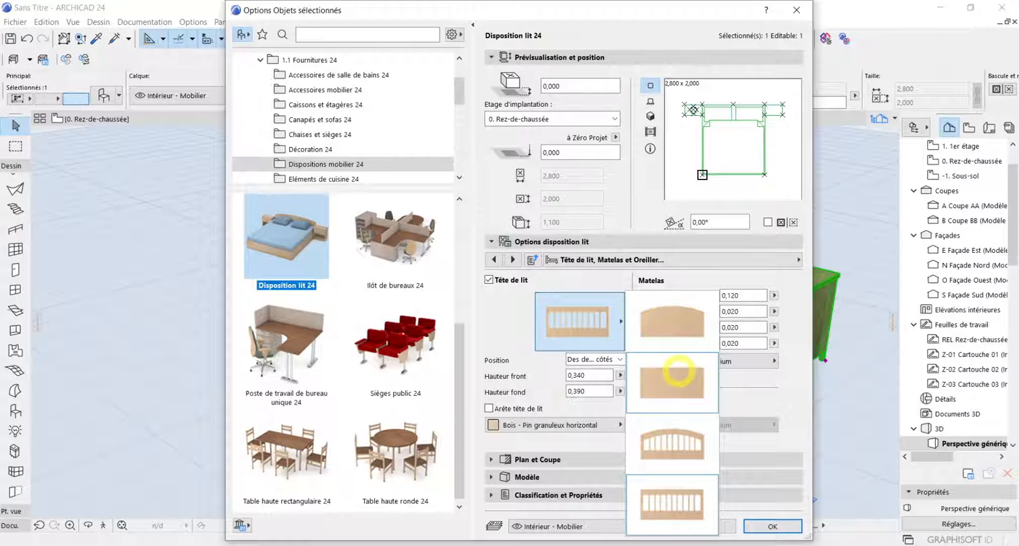
left_click(517, 411)
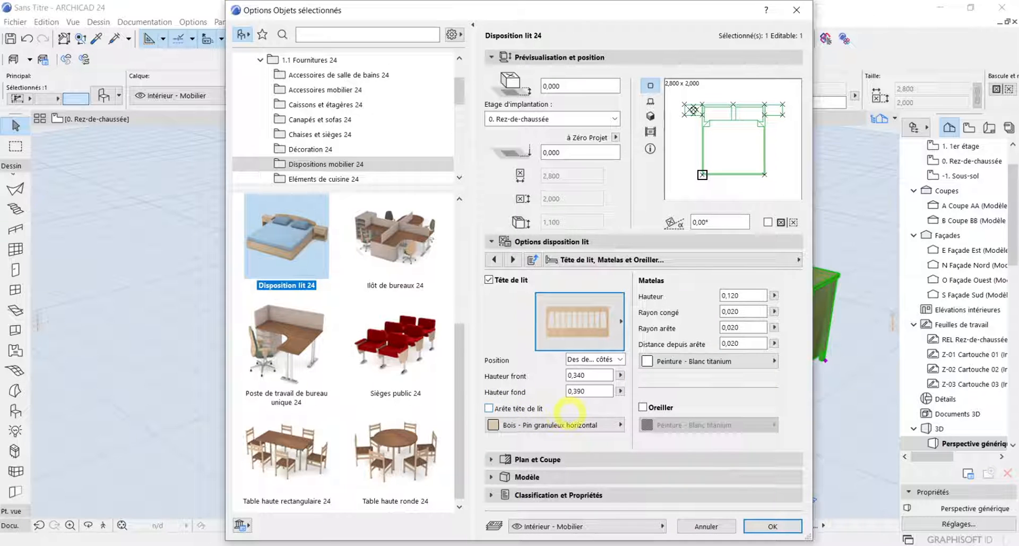
left_click(522, 407)
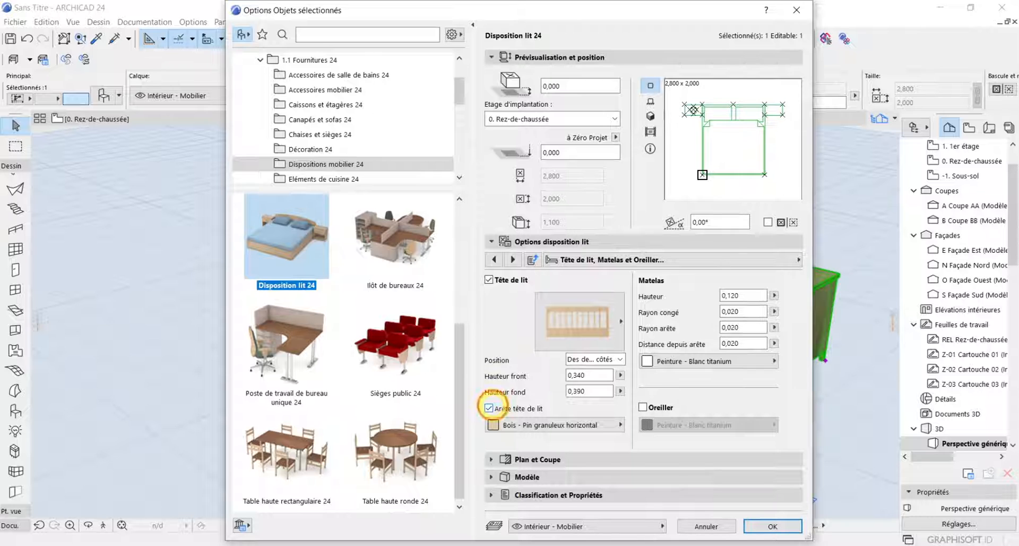
left_click(489, 407)
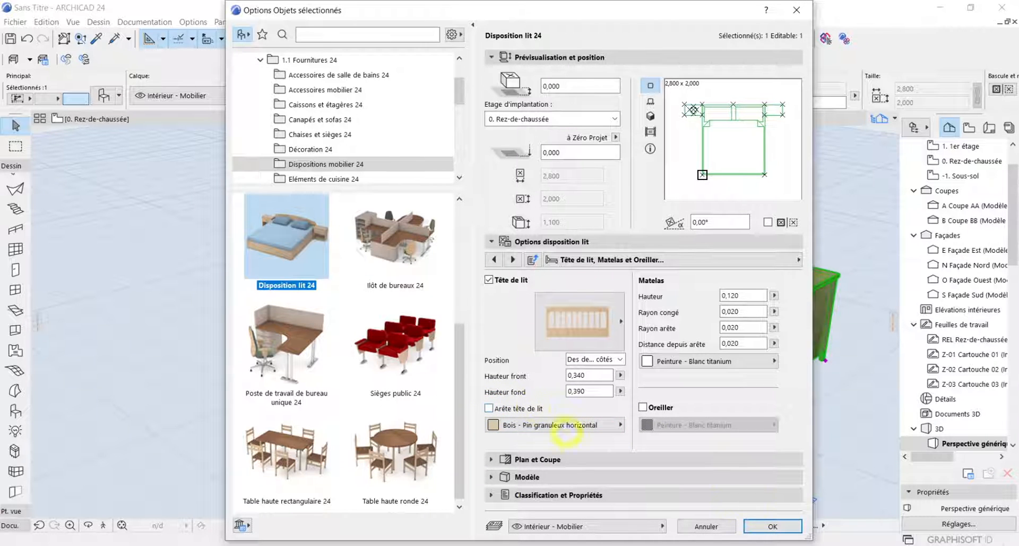
left_click(772, 526)
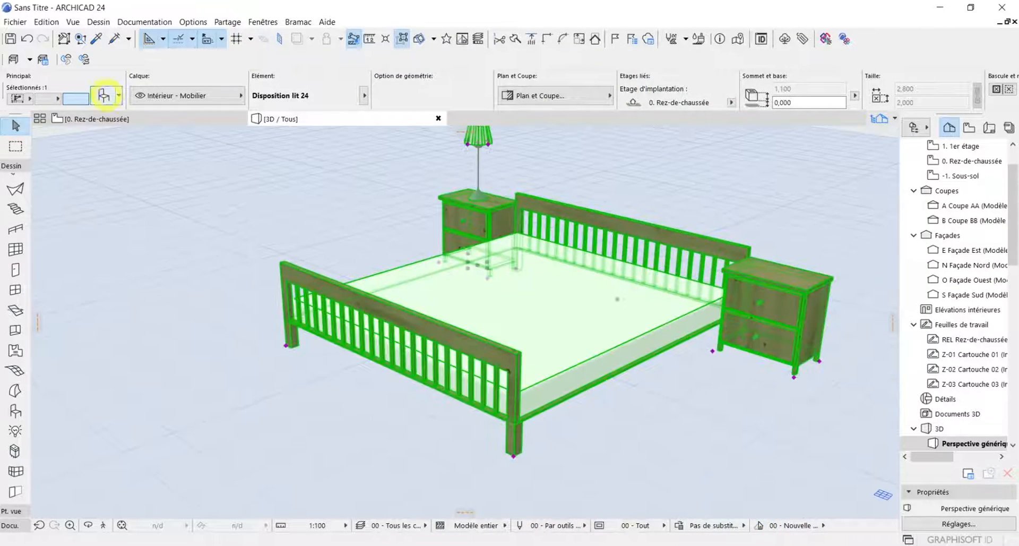
Enable Arête tête de lit in the bed's settings, apply it and examine the edge on the slatted bed end in 3D
left_click(105, 95)
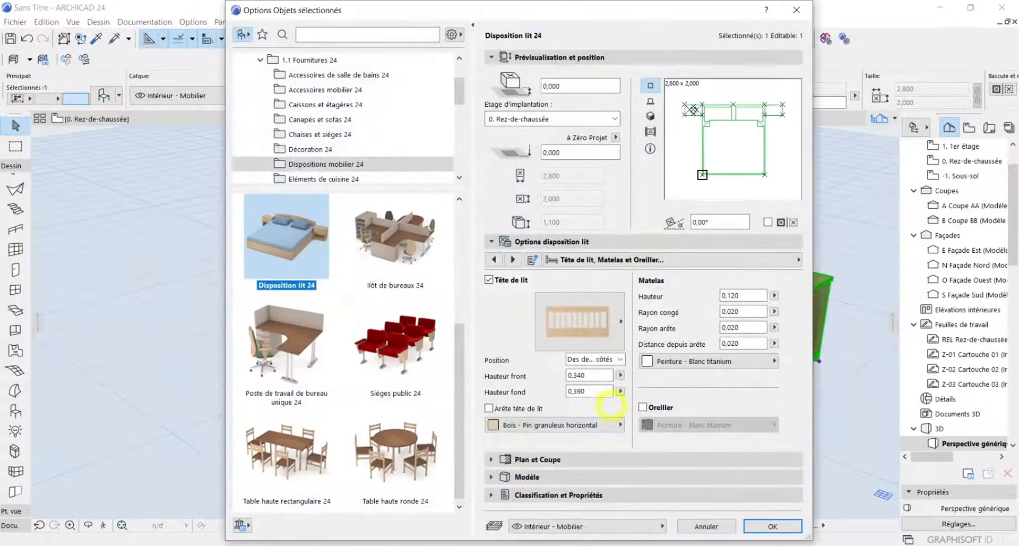
left_click(523, 407)
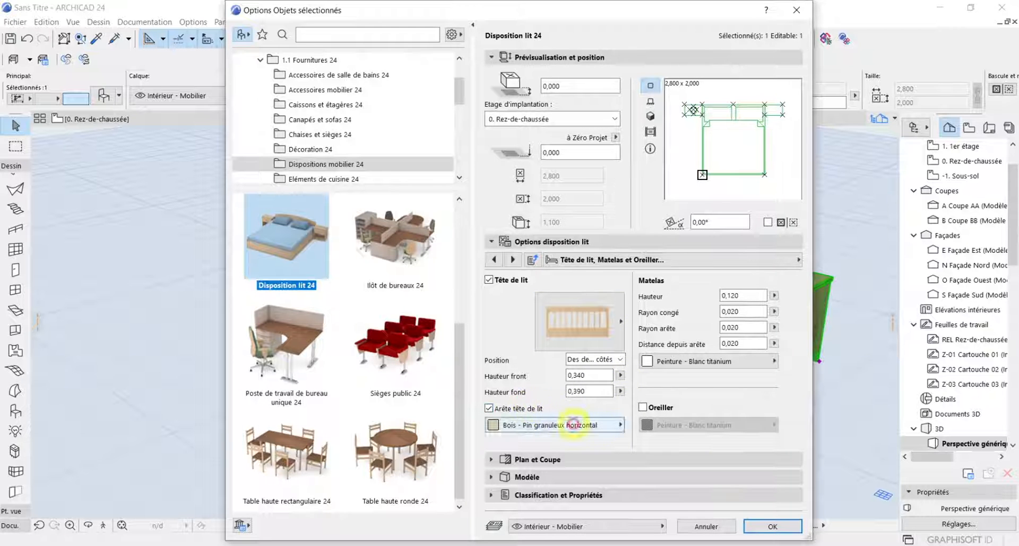
left_click(772, 526)
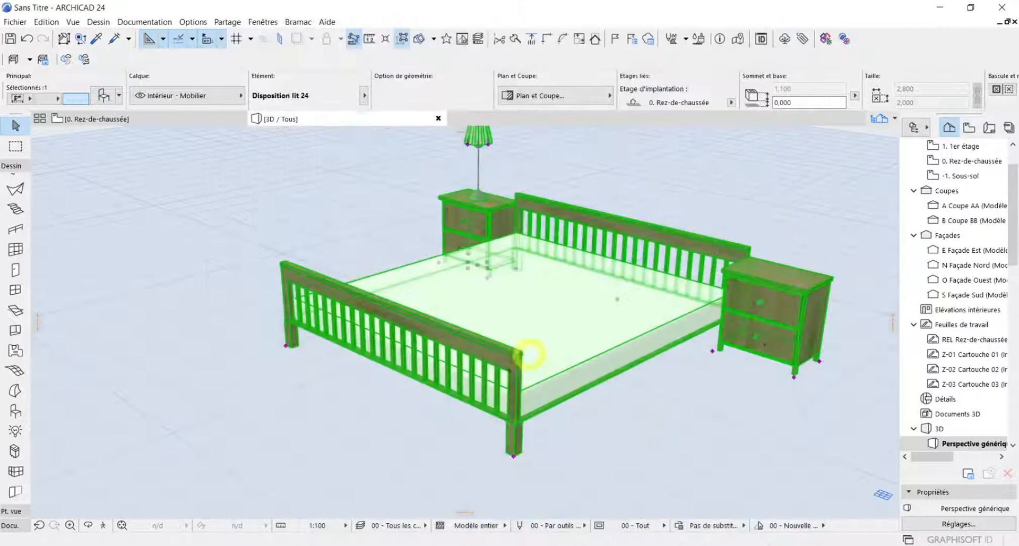
scroll(499, 367, "up", 5)
scroll(506, 376, "up", 4)
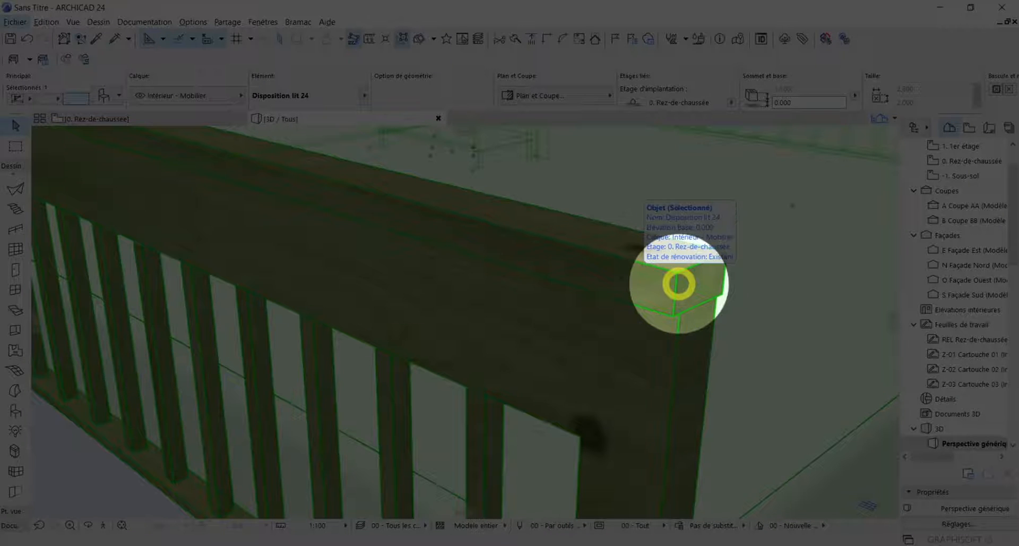
scroll(676, 281, "down", 5)
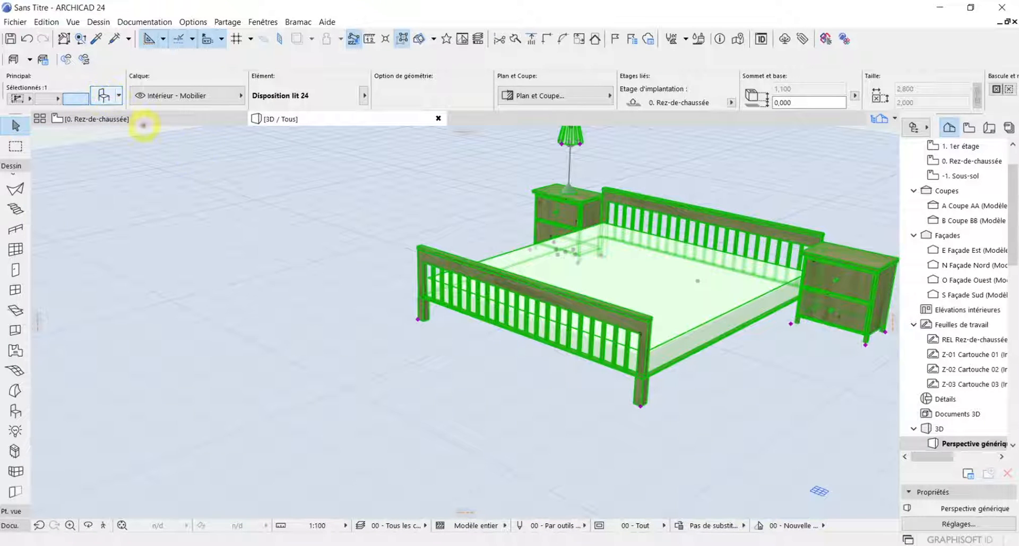
Set the mattress surface to Déco - Tissu rouge, enable Oreiller and apply both changes to the bed
double_click(421, 250)
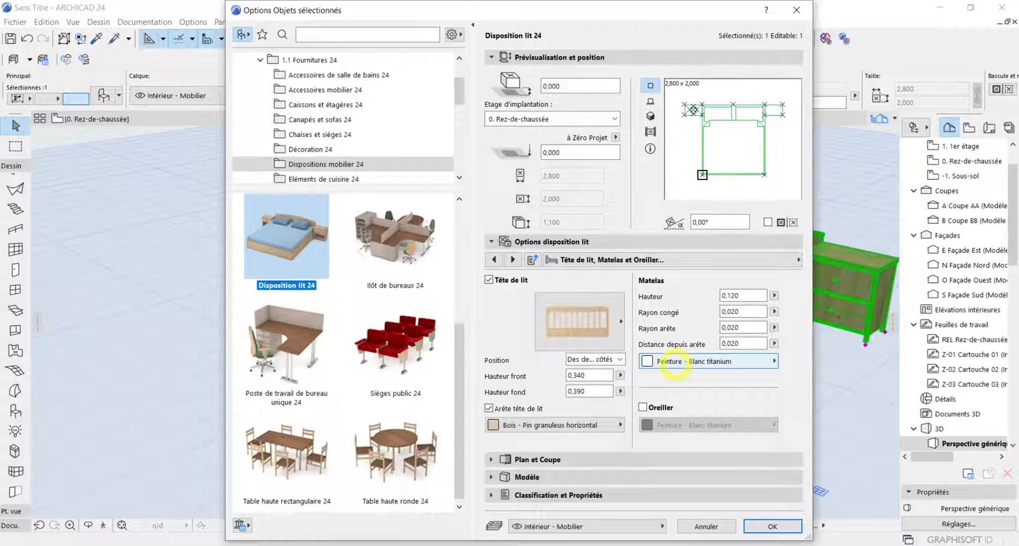
left_click(674, 364)
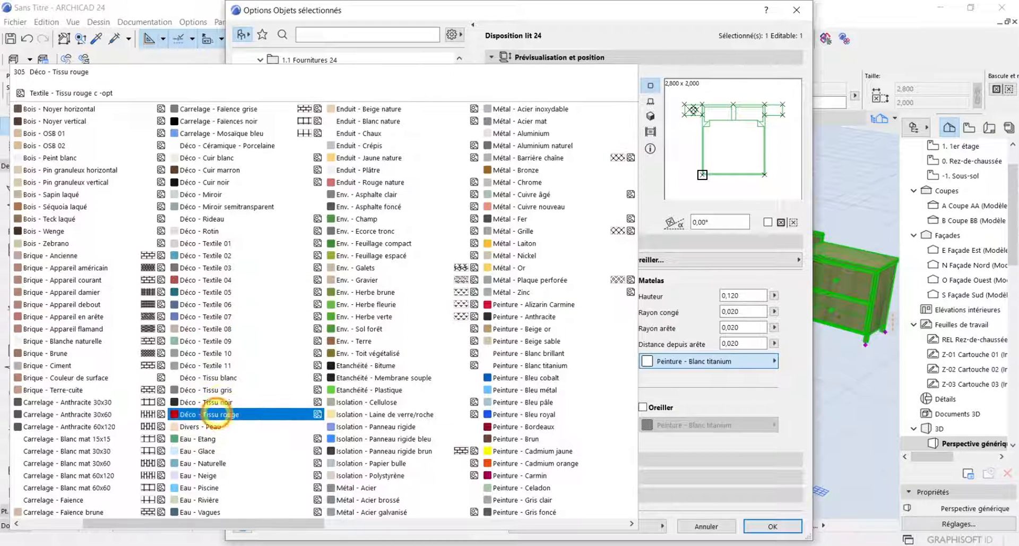
left_click(216, 414)
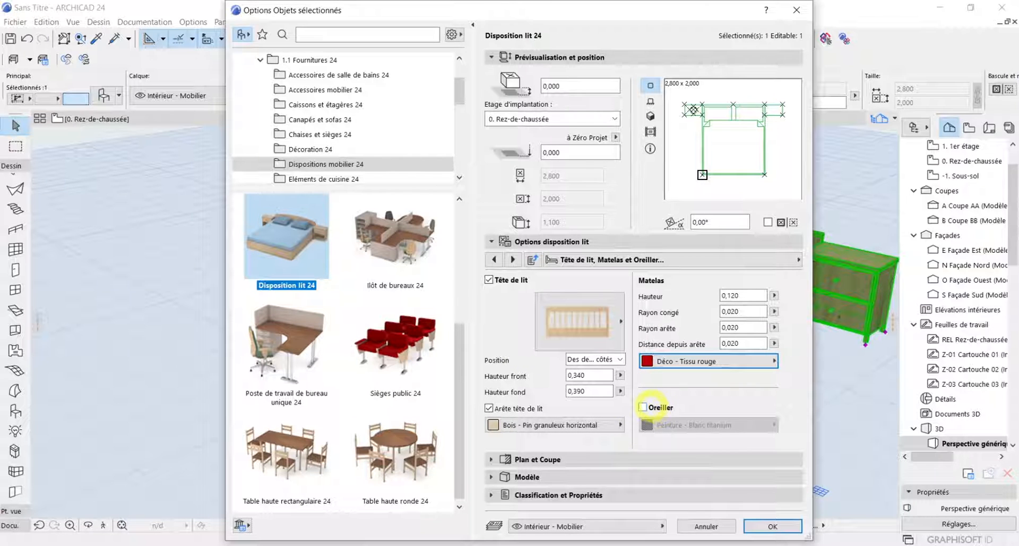
left_click(643, 406)
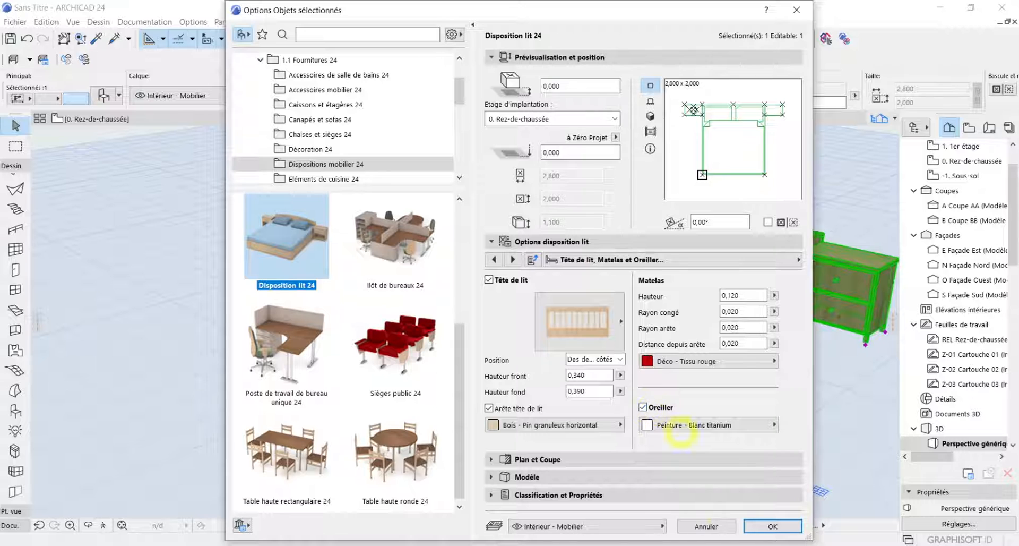
left_click(759, 524)
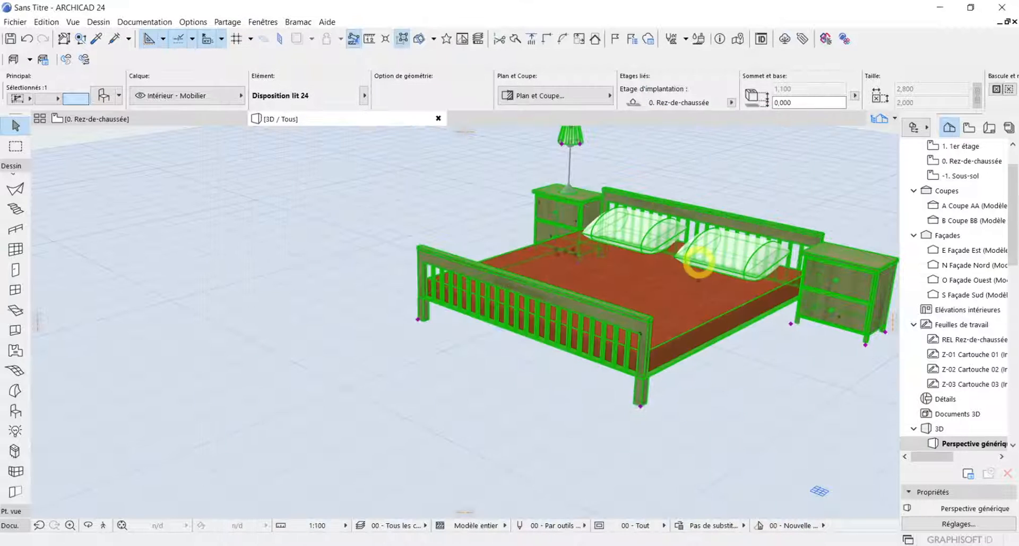
scroll(756, 259, "up", 5)
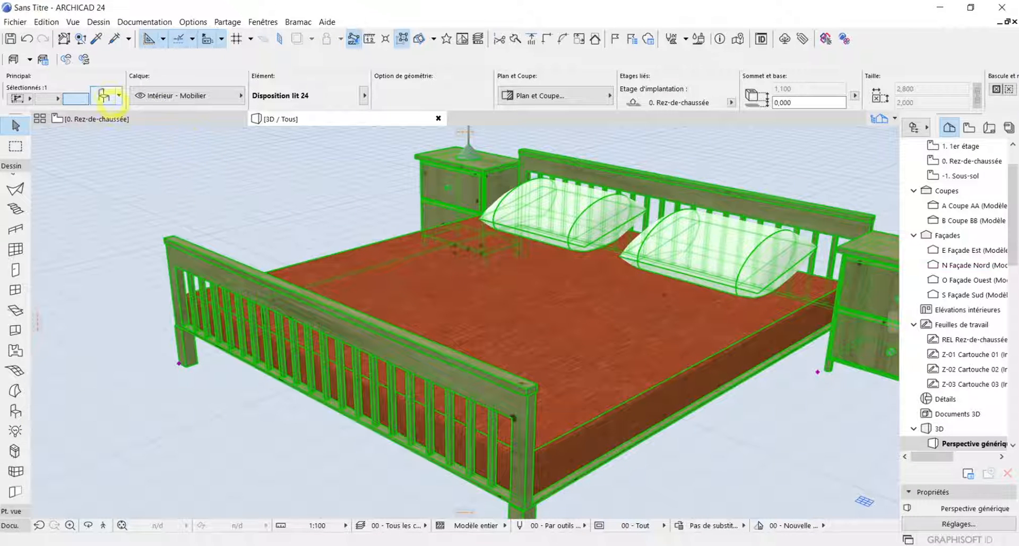
Set the pillow surface to Déco - Tissu blanc and the Style pieds to the rounded, bulbous leg, and apply both to the bed
left_click(104, 96)
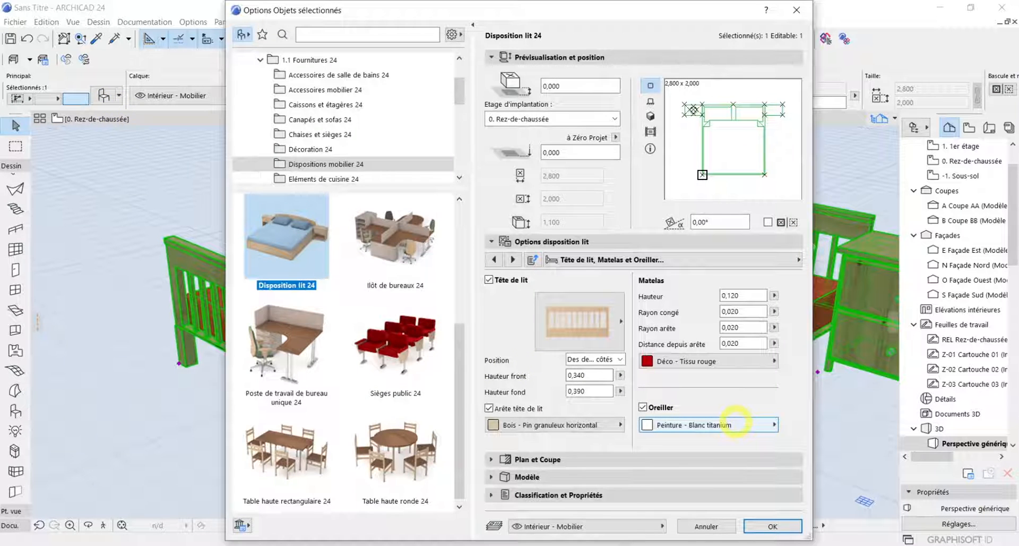
left_click(735, 422)
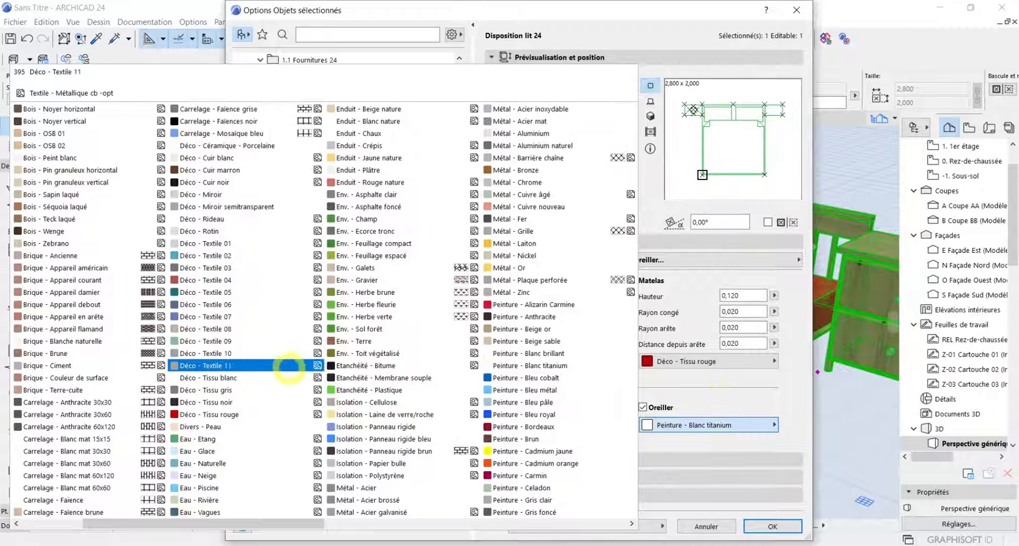
left_click(234, 376)
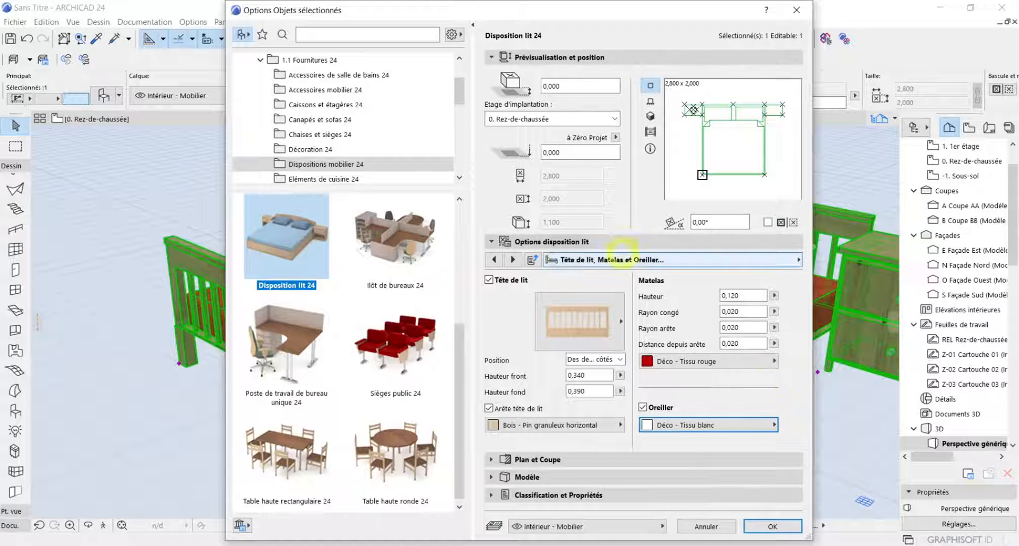
left_click(513, 259)
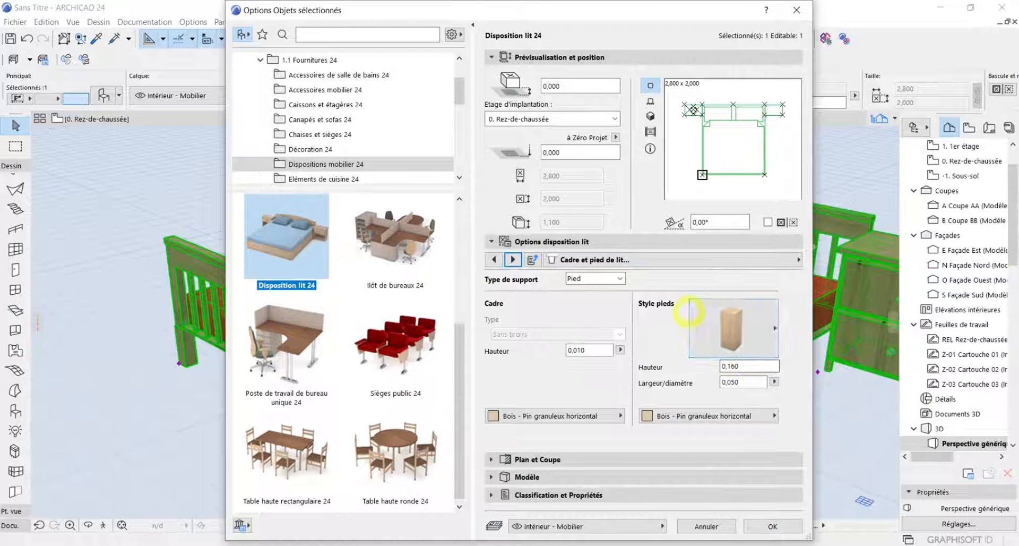
left_click(717, 342)
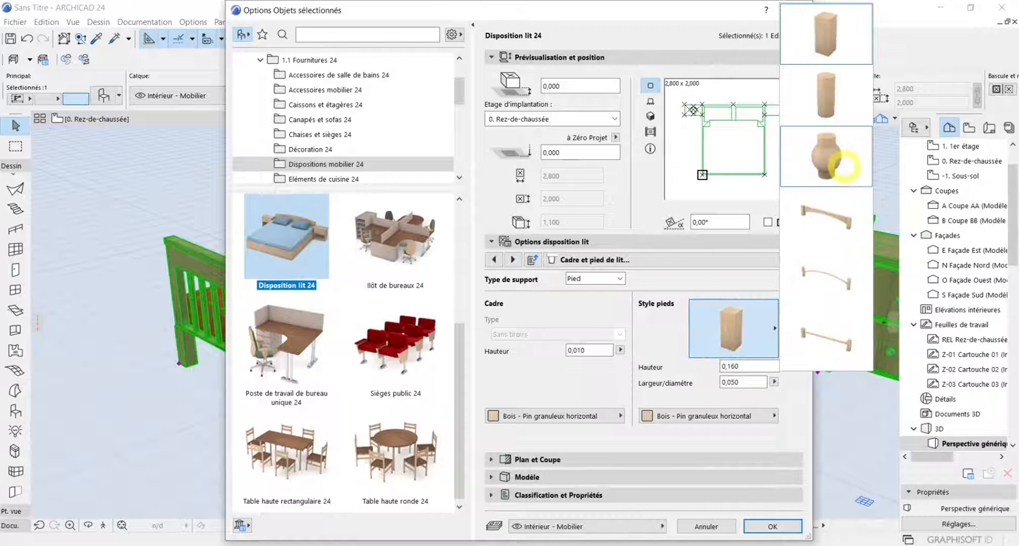
left_click(842, 166)
left_click(771, 526)
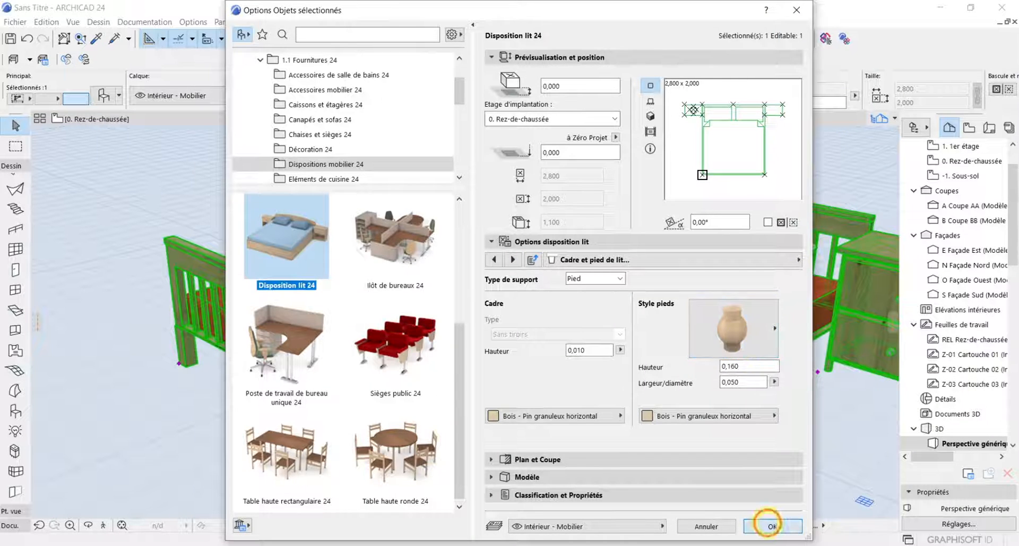
scroll(616, 455, "down", 3)
scroll(632, 435, "up", 6)
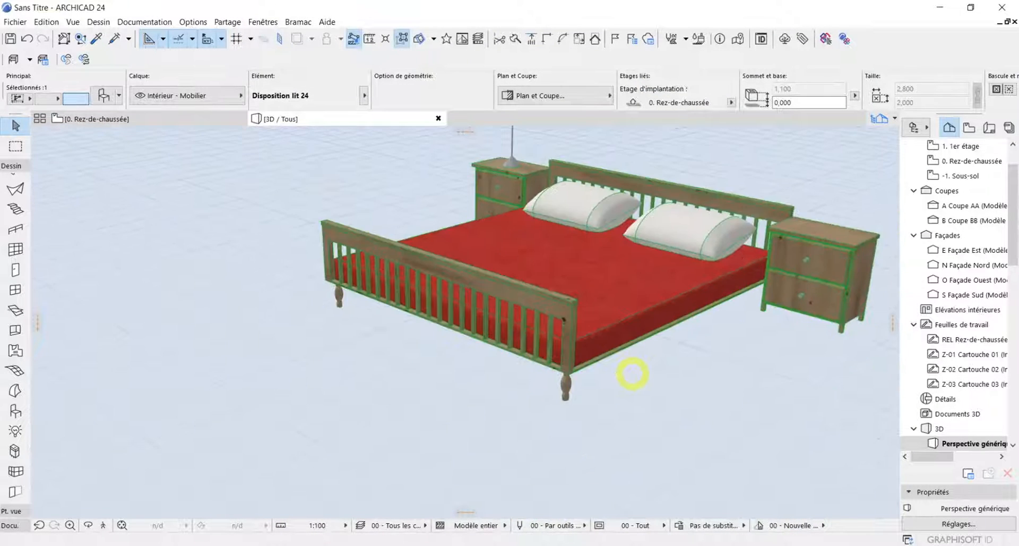
scroll(636, 357, "down", 5)
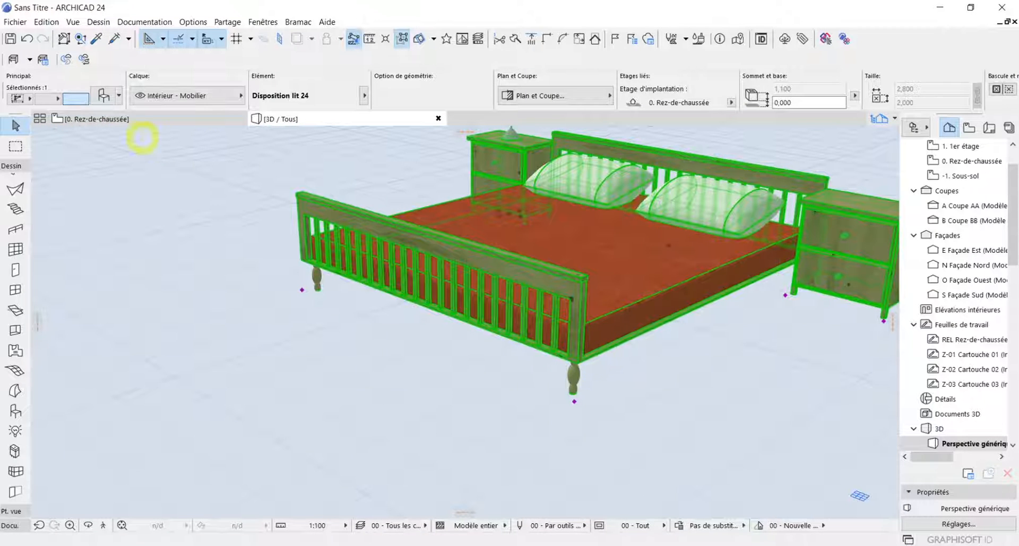
Return the bed's Style pieds to the square block leg, apply it and examine the legs in 3D
left_click(101, 96)
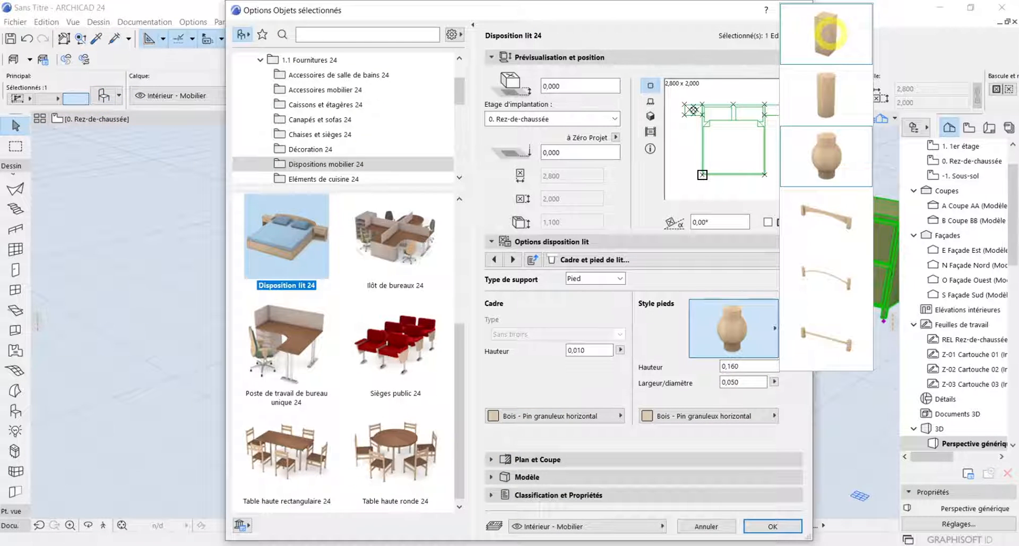
left_click(829, 34)
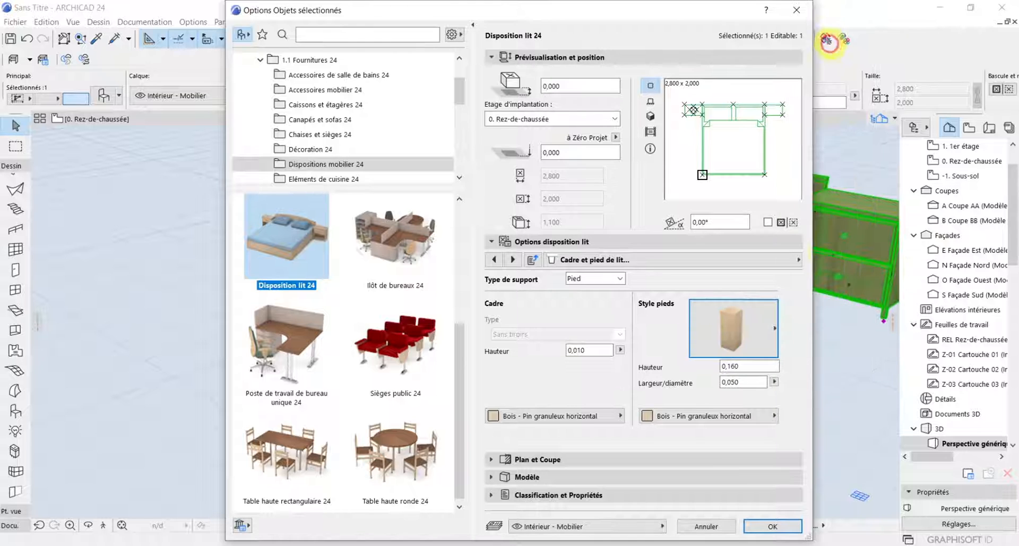
left_click(795, 526)
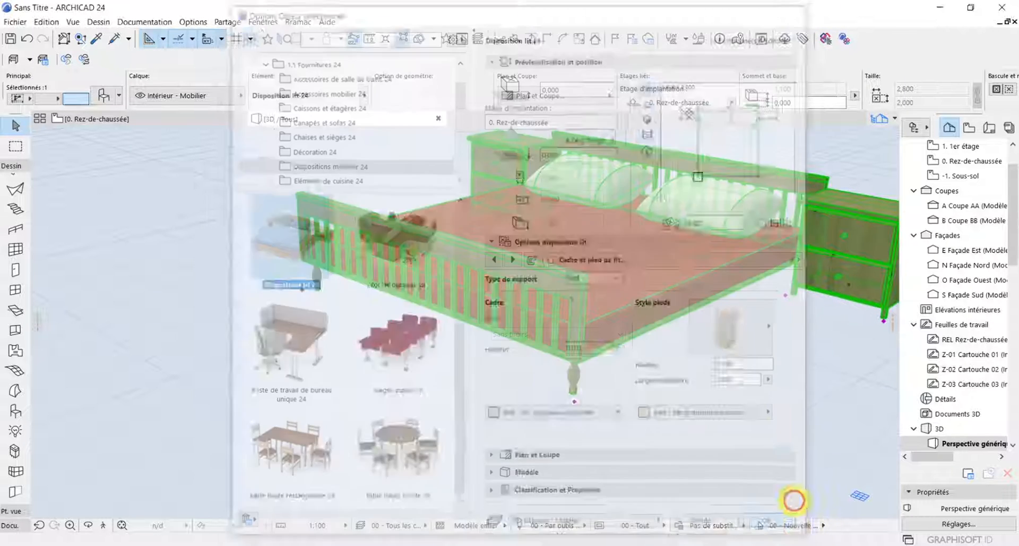
scroll(588, 375, "up", 5)
scroll(588, 376, "down", 3)
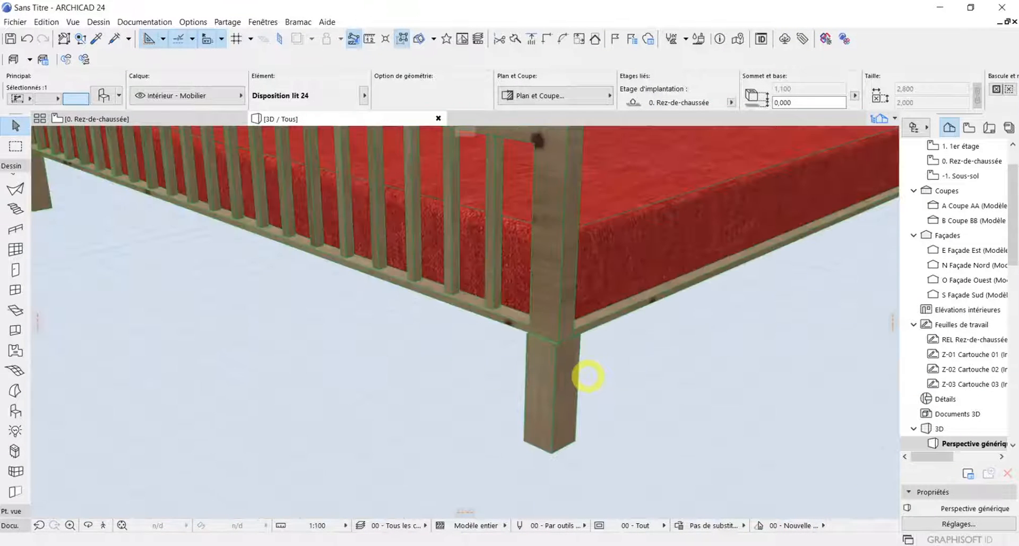
scroll(587, 432, "down", 5)
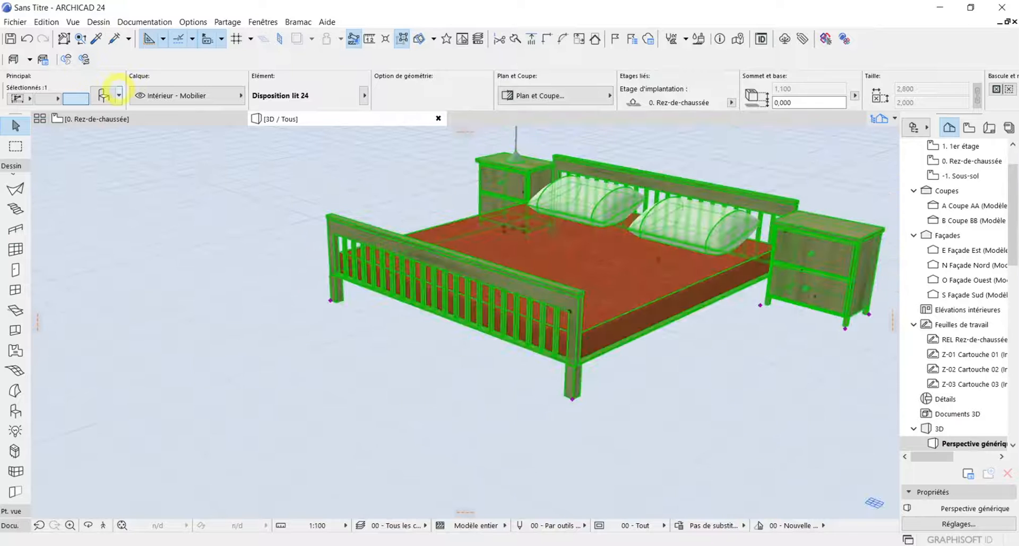
Set the bed's Type de support to Cadre and apply the change to the model
left_click(102, 95)
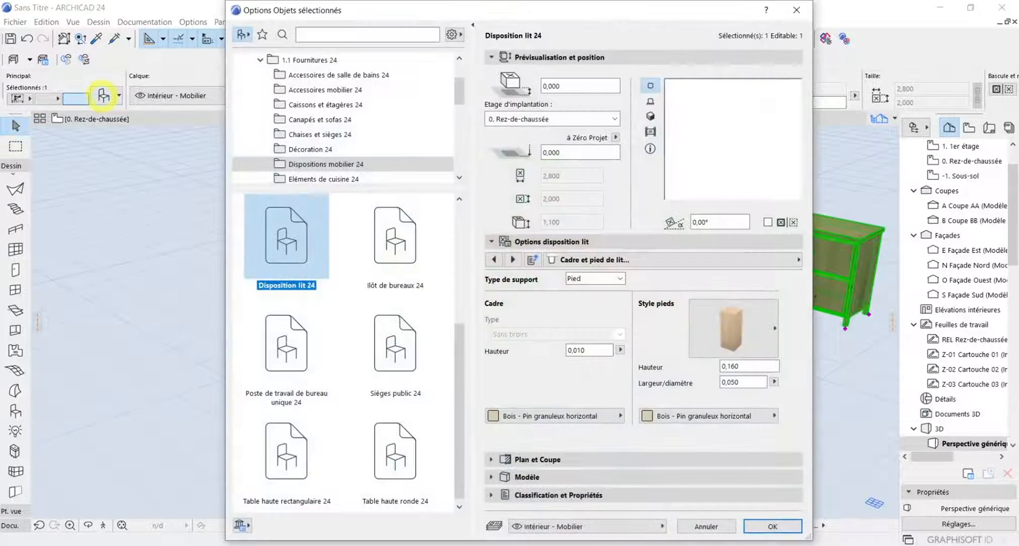
left_click(595, 278)
left_click(606, 290)
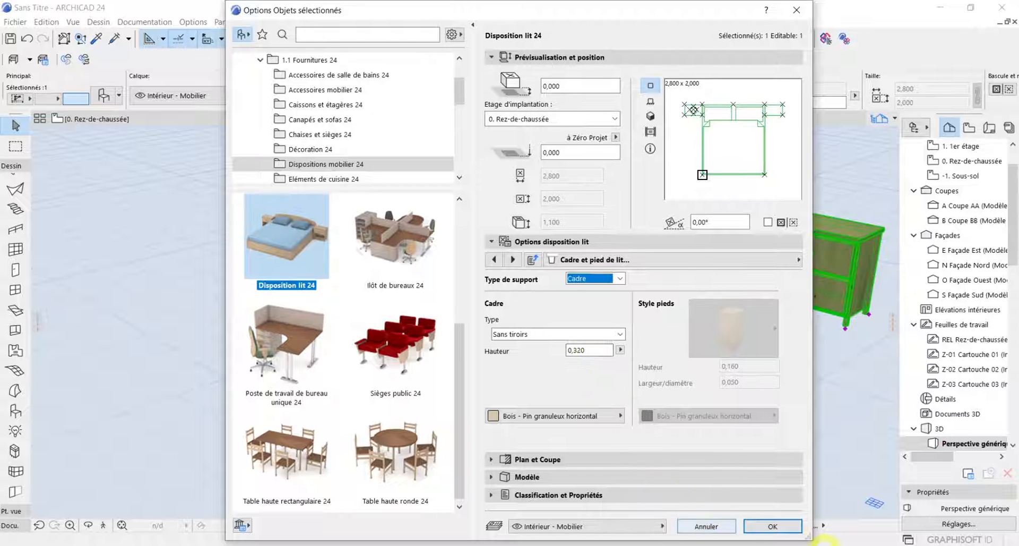
left_click(791, 527)
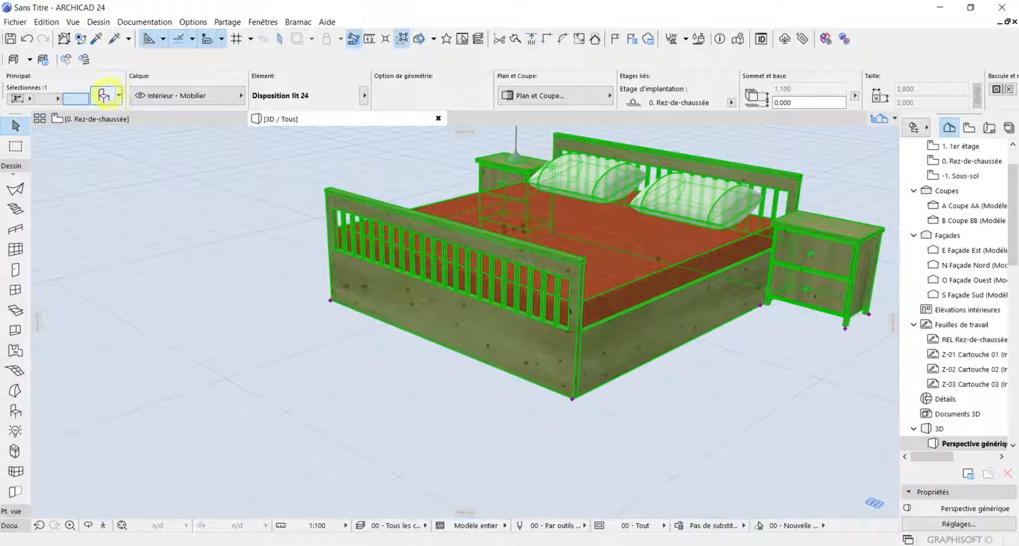
Set the bed frame's Type to Avec tiroirs and its surface to Bois - Wenge
left_click(103, 96)
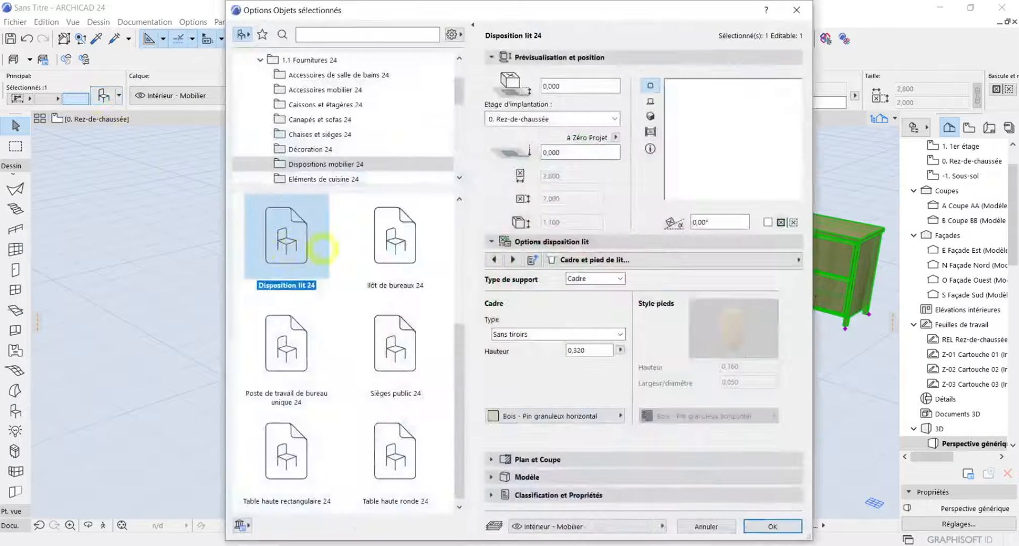
left_click(503, 336)
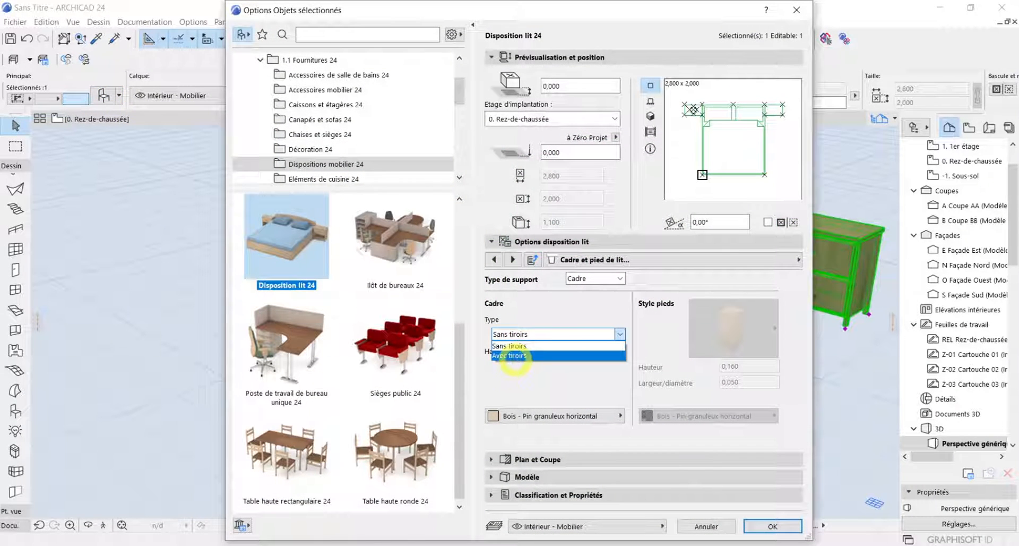
left_click(511, 356)
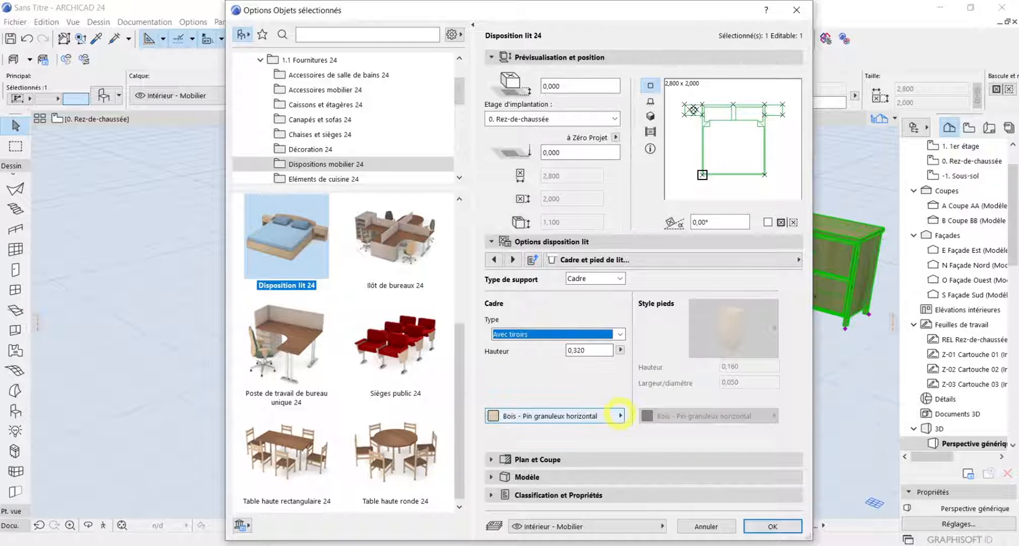
left_click(619, 415)
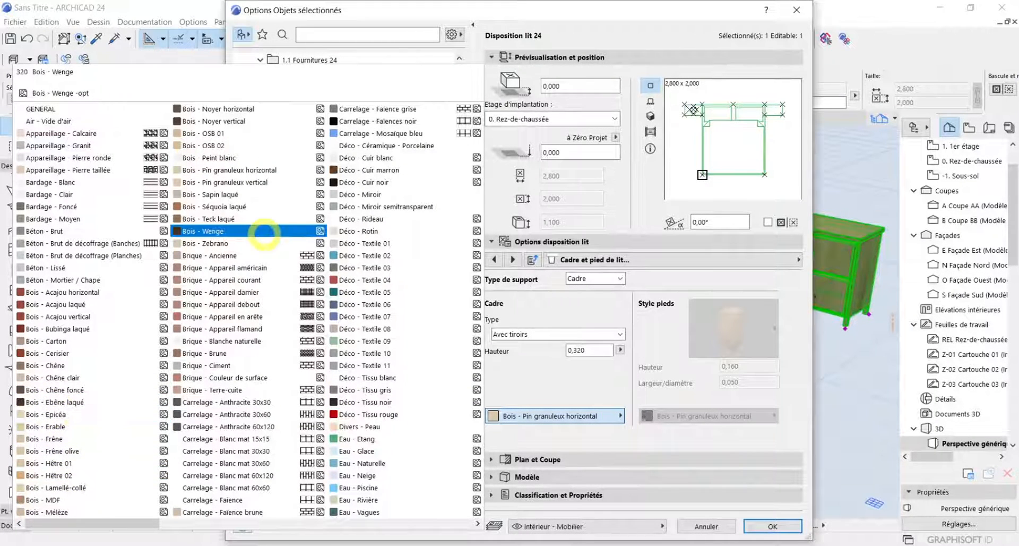
left_click(264, 232)
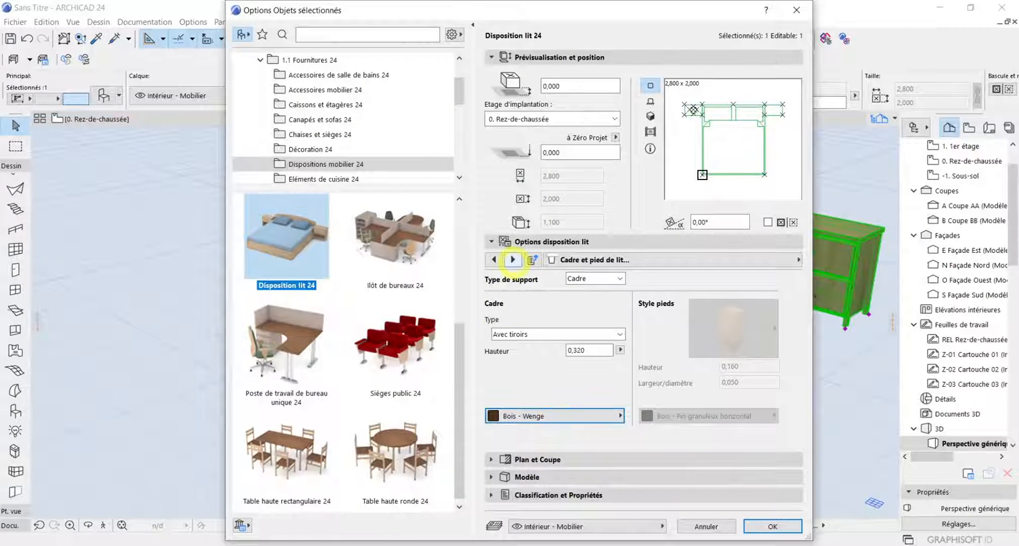
Set the headboard surface to Bois - Wenge and apply the changed settings to the bed
left_click(494, 259)
left_click(547, 425)
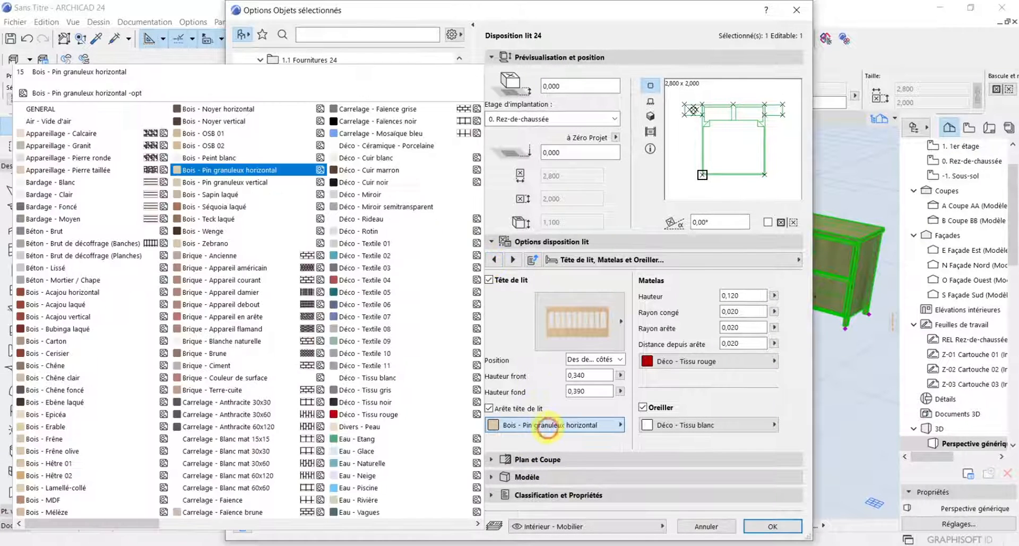
left_click(198, 231)
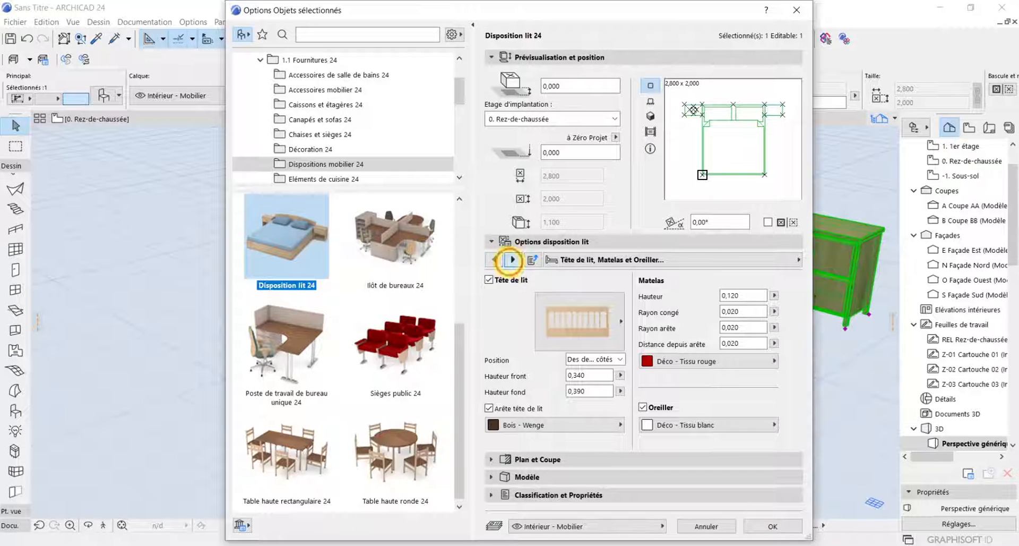
left_click(512, 259)
left_click(512, 259)
left_click(494, 259)
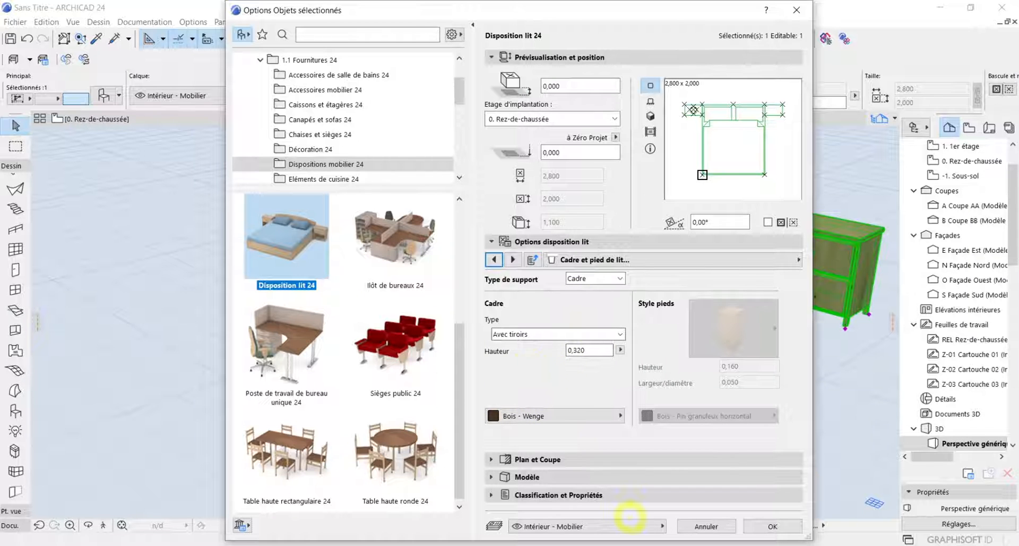
left_click(774, 526)
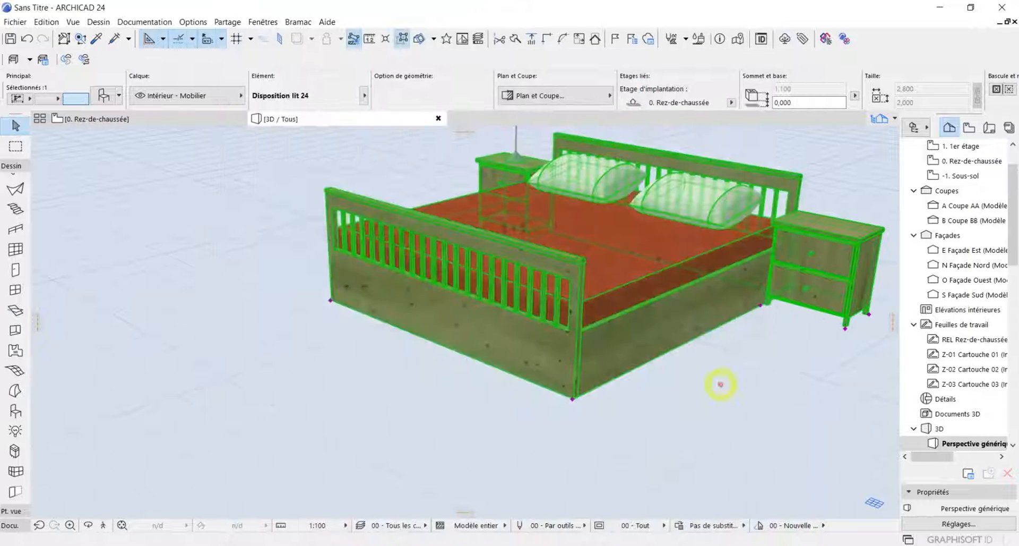
Examine the bed's drawer fronts and bed ends in 3D, both close up and as a whole
scroll(654, 323, "up", 5)
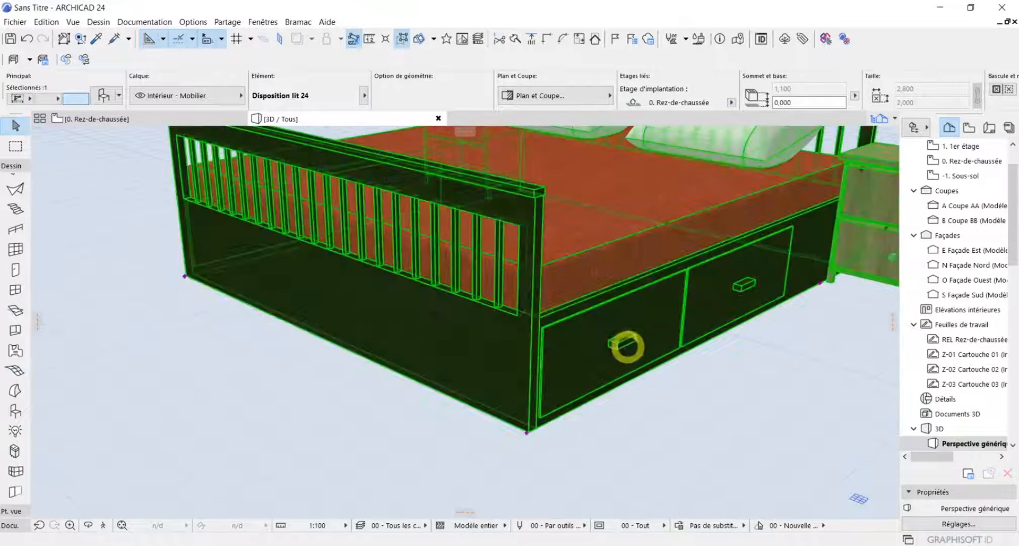
scroll(628, 348, "up", 1)
scroll(765, 282, "down", 4)
scroll(763, 288, "down", 2)
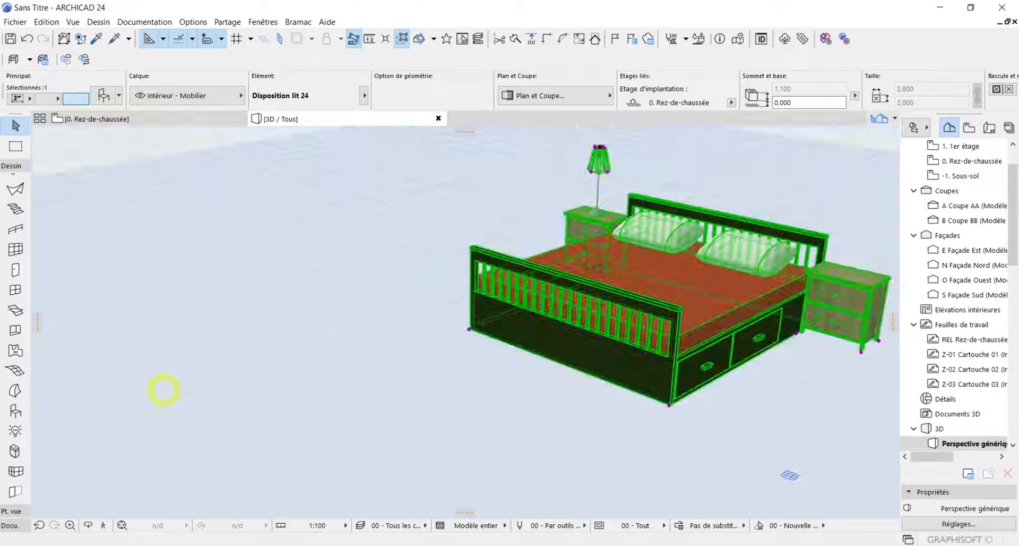
scroll(407, 359, "up", 2)
middle_click_drag(407, 359, 362, 325)
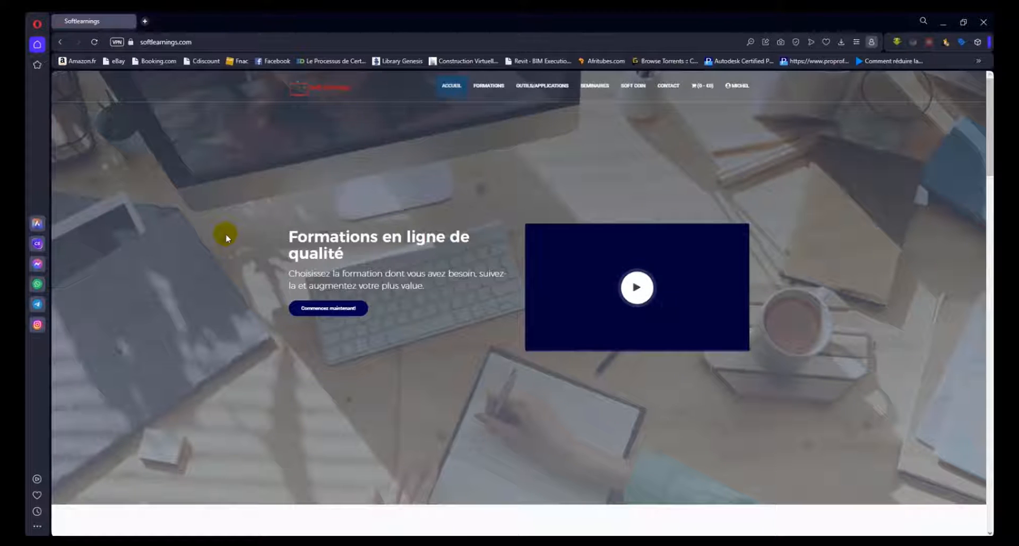
In the web browser, look through the Softlearnings home page courses, the Outils et Applications page and the seminars on offer
scroll(225, 233, "down", 5)
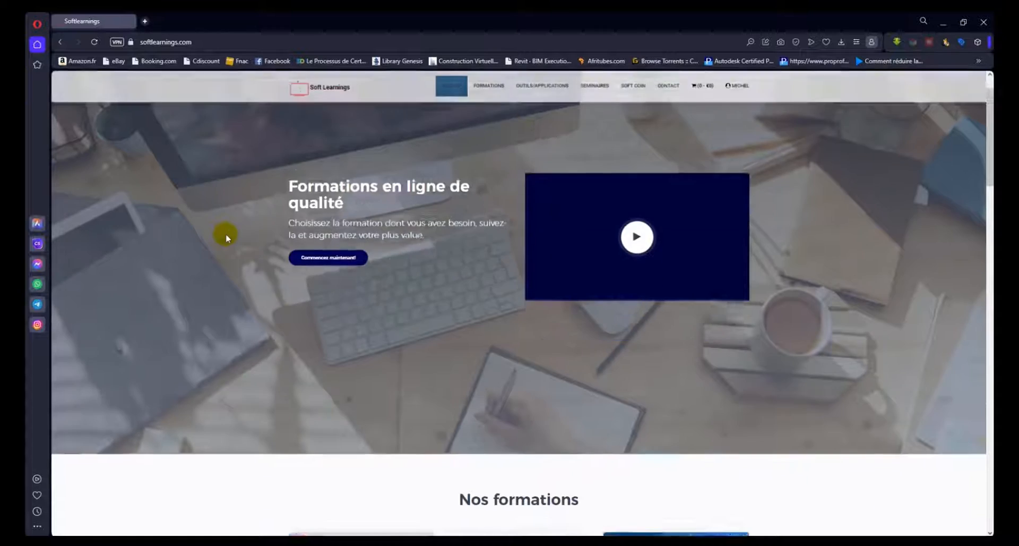
scroll(225, 237, "down", 3)
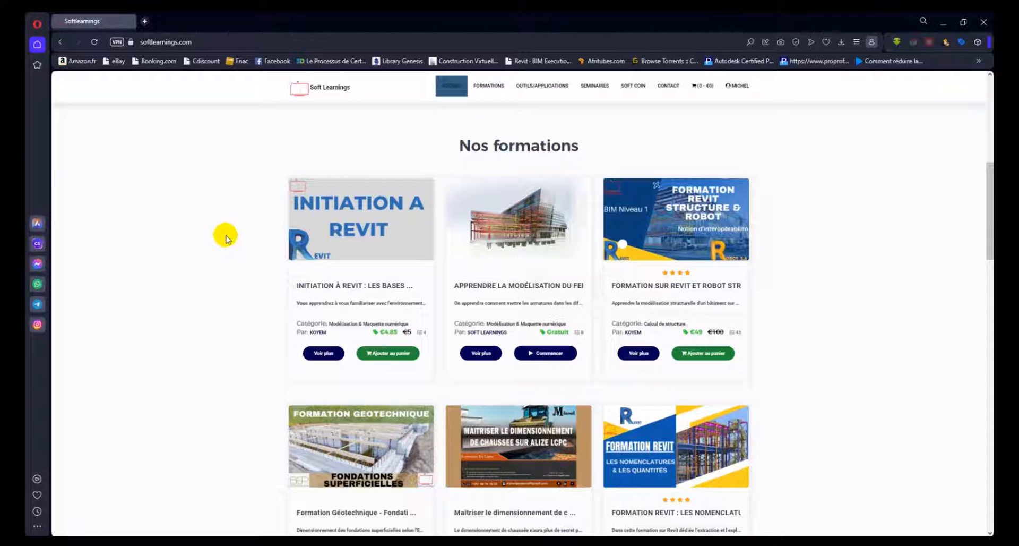
left_click(550, 85)
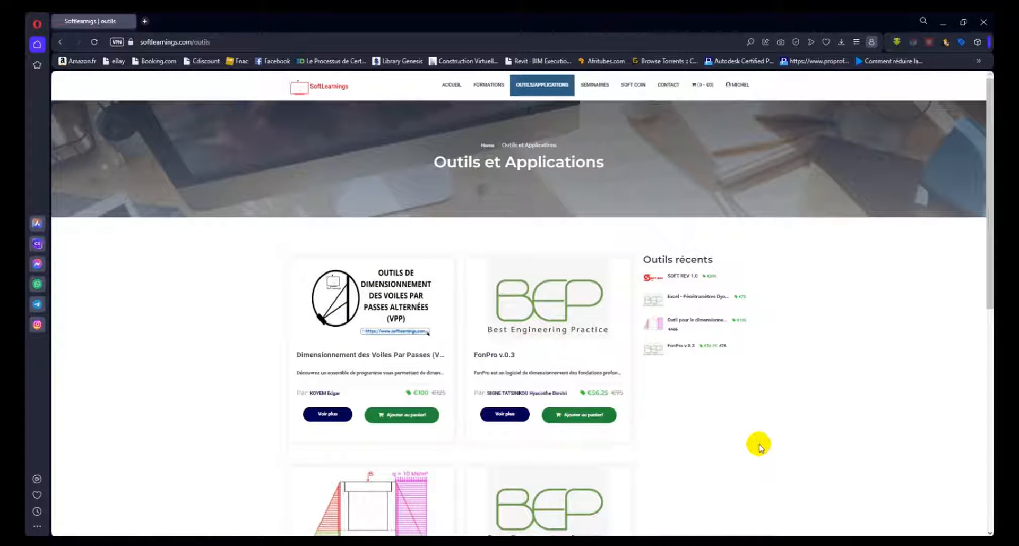
left_click(595, 86)
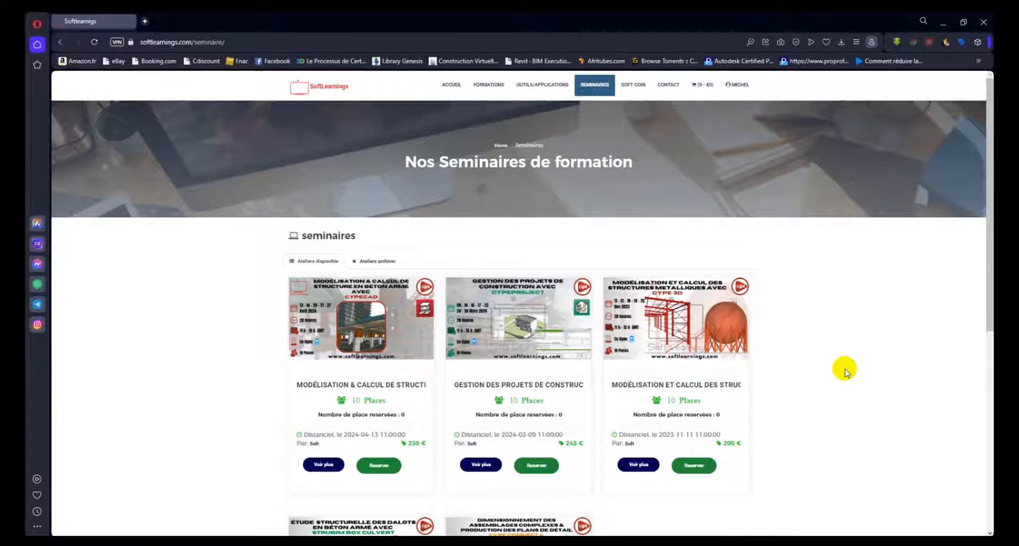
scroll(845, 371, "down", 3)
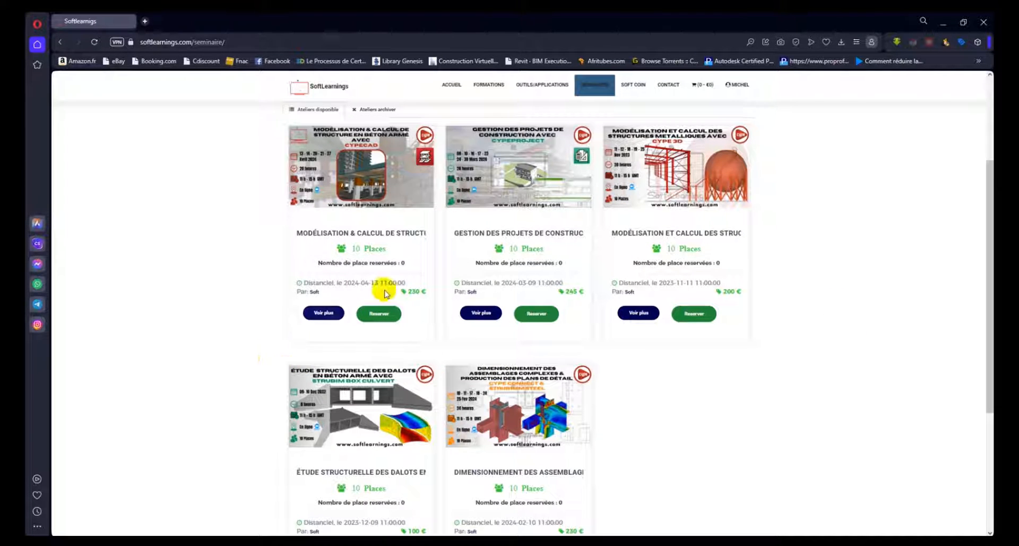
Open the course Formation complete sur Revit Architecture 2020 from Formations and review its content, description and tools
left_click(482, 92)
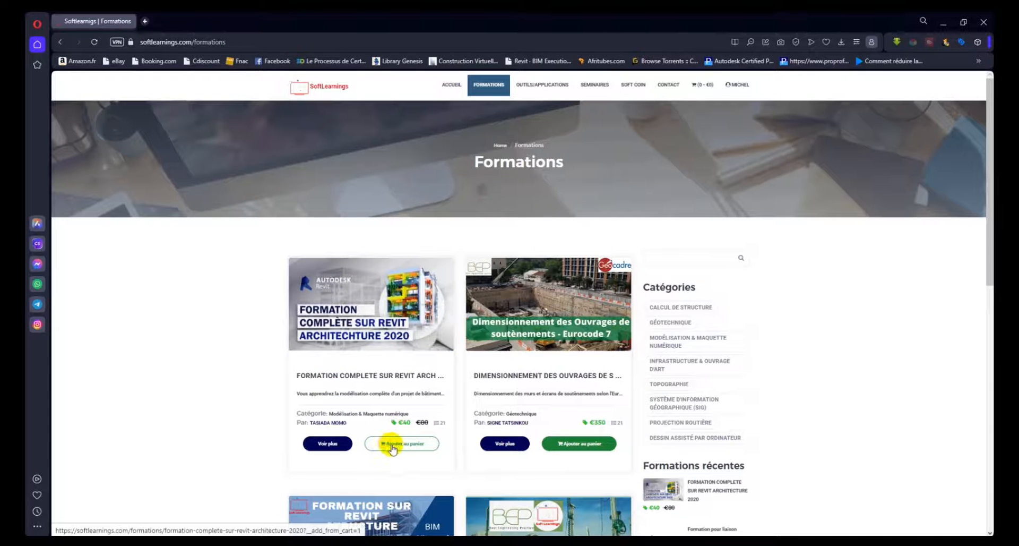
left_click(413, 447)
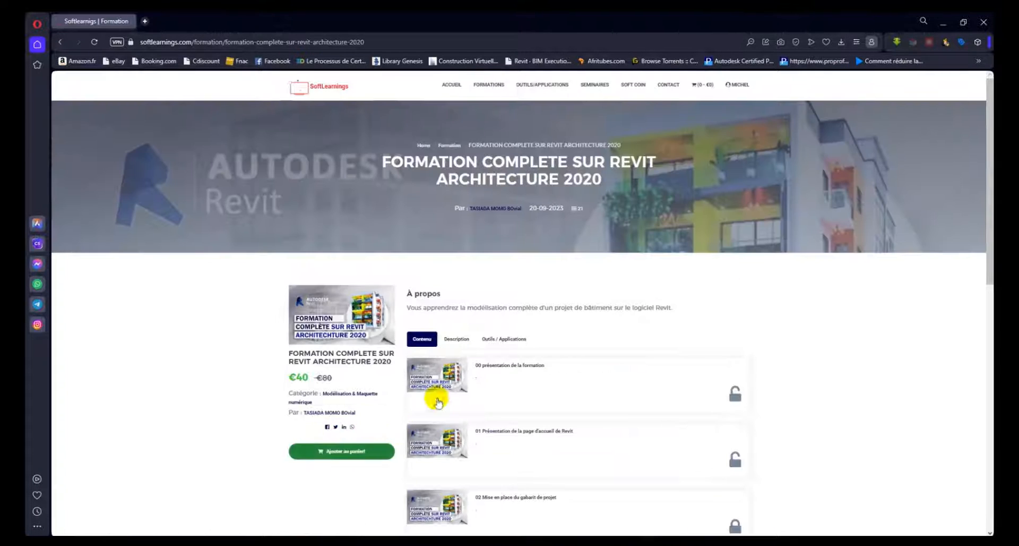
scroll(472, 348, "down", 2)
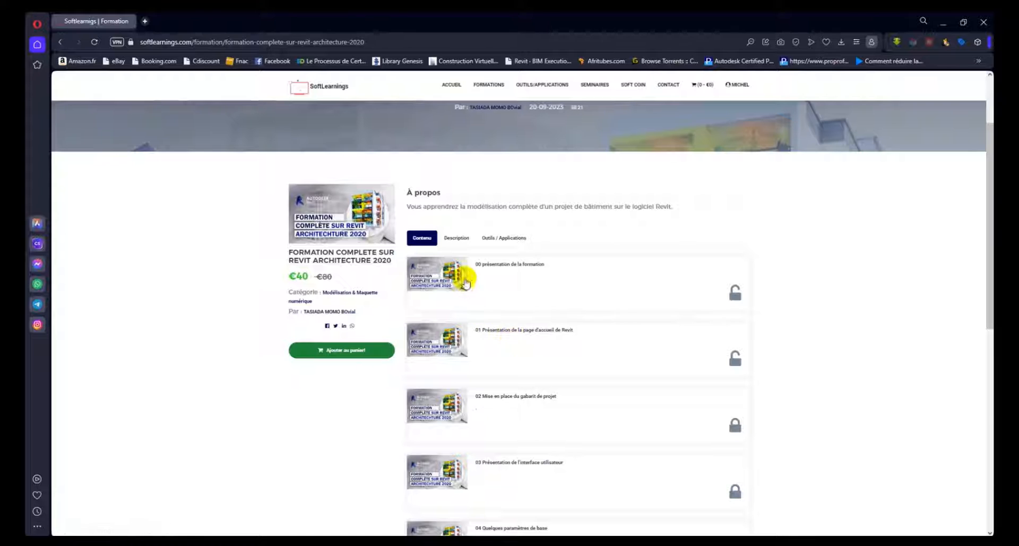
left_click(457, 239)
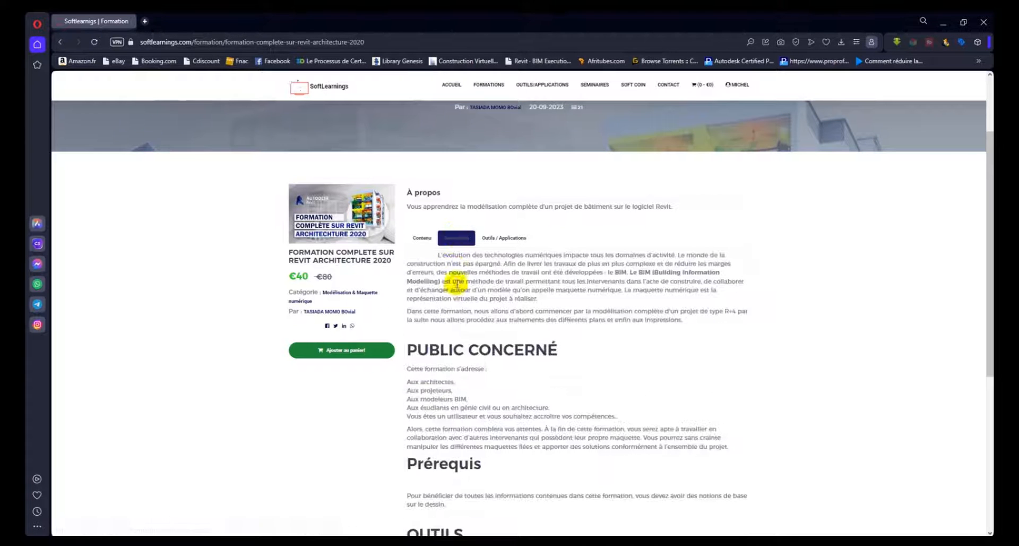
left_click(504, 239)
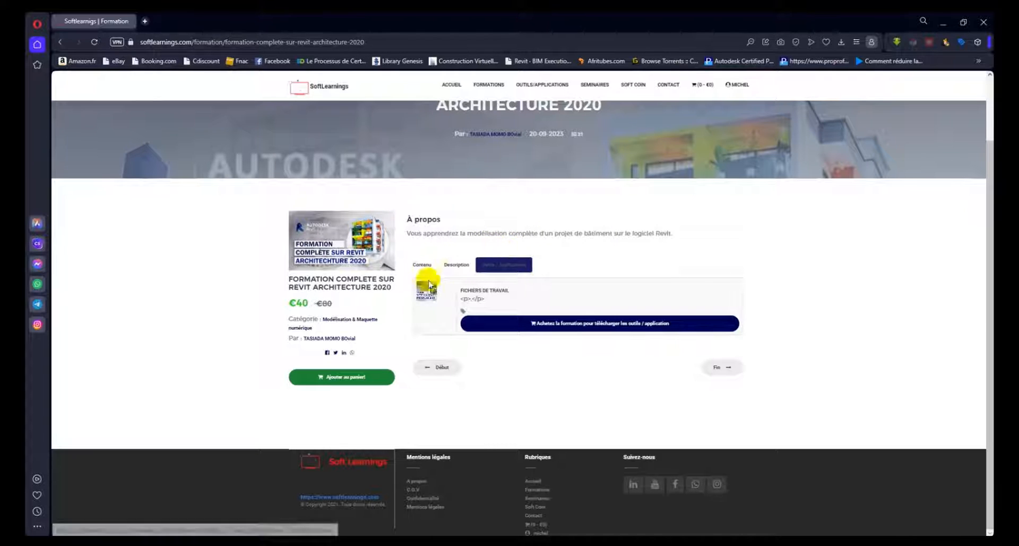
Add the Revit Architecture 2020 course to the cart and accept the general terms of sale in the cart
left_click(349, 375)
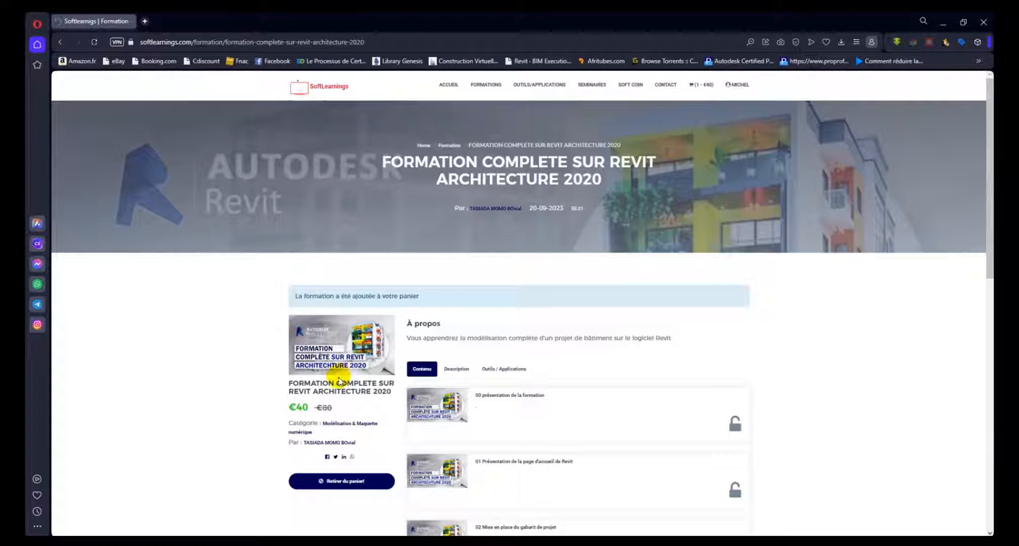
left_click(700, 87)
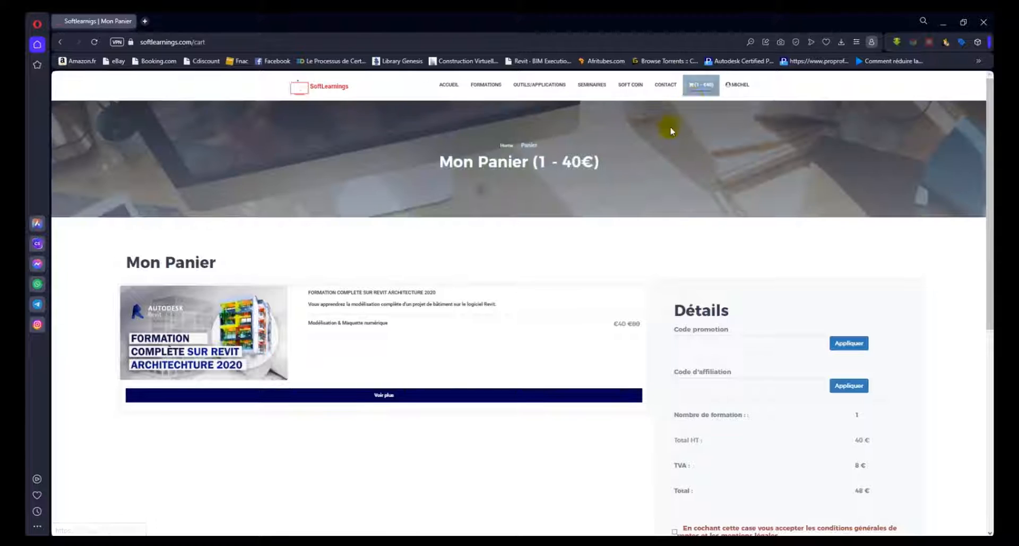
scroll(626, 309, "down", 2)
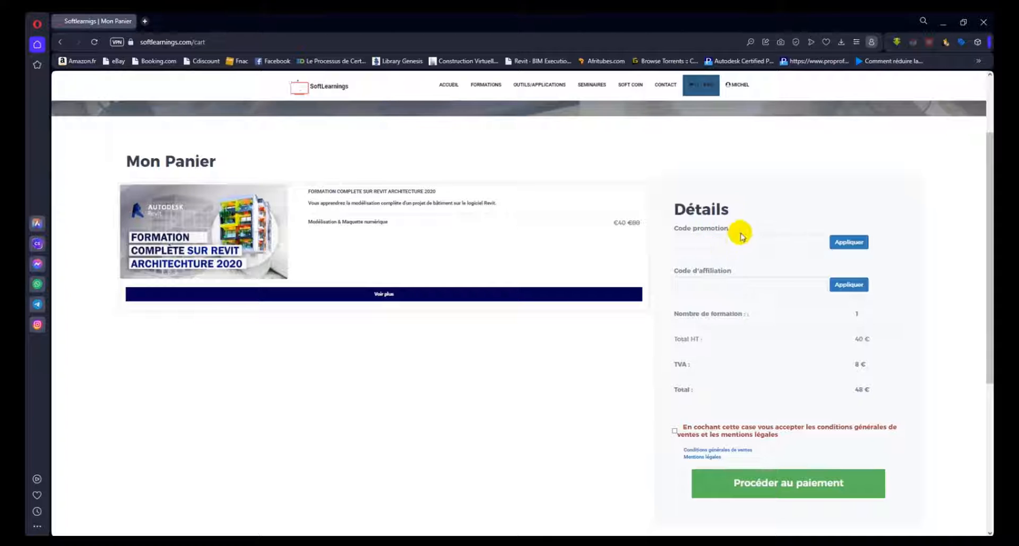
left_click(674, 431)
Proceed to payment and choose the 6 Mois Standard plan with Softcoins as the payment method
left_click(770, 486)
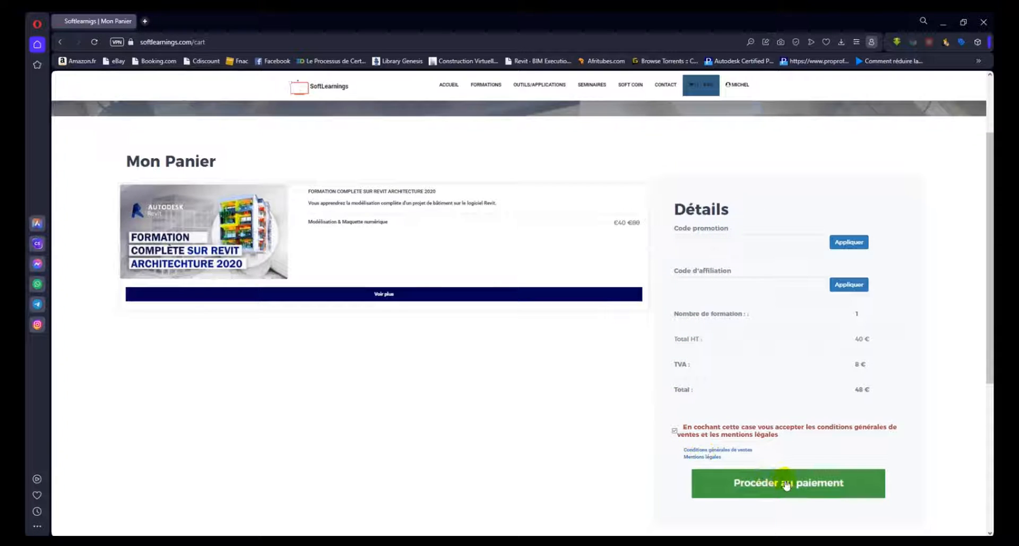
left_click(786, 485)
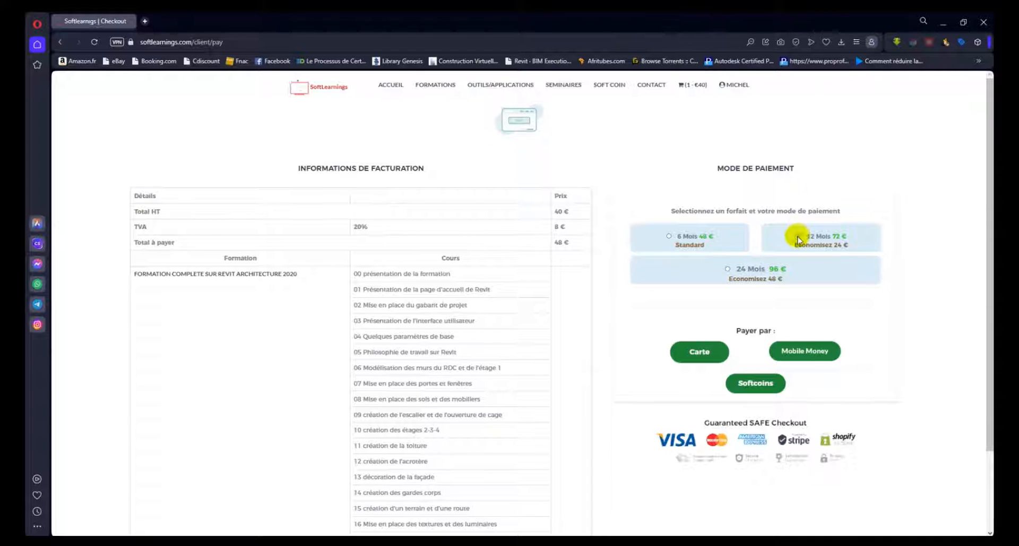
left_click(679, 239)
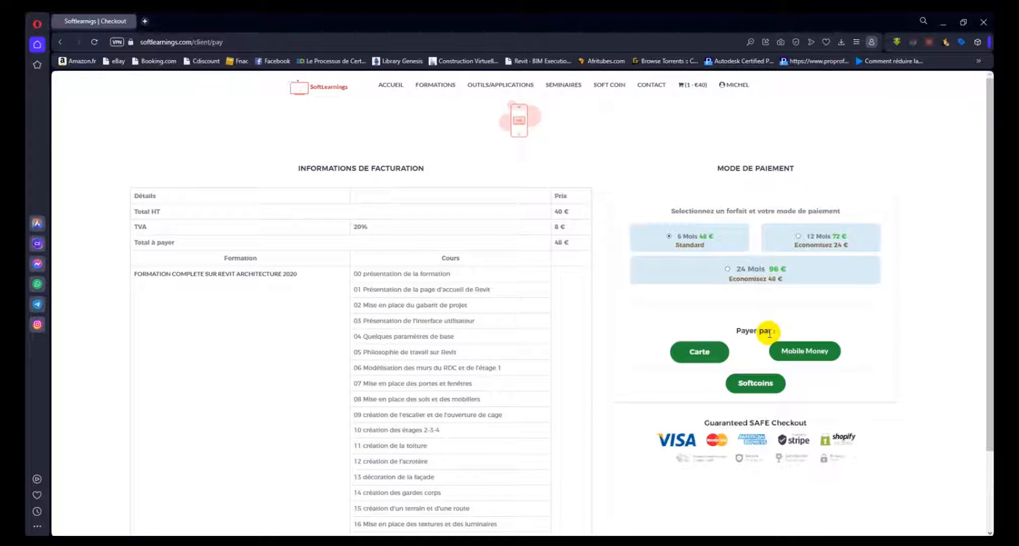
left_click(758, 384)
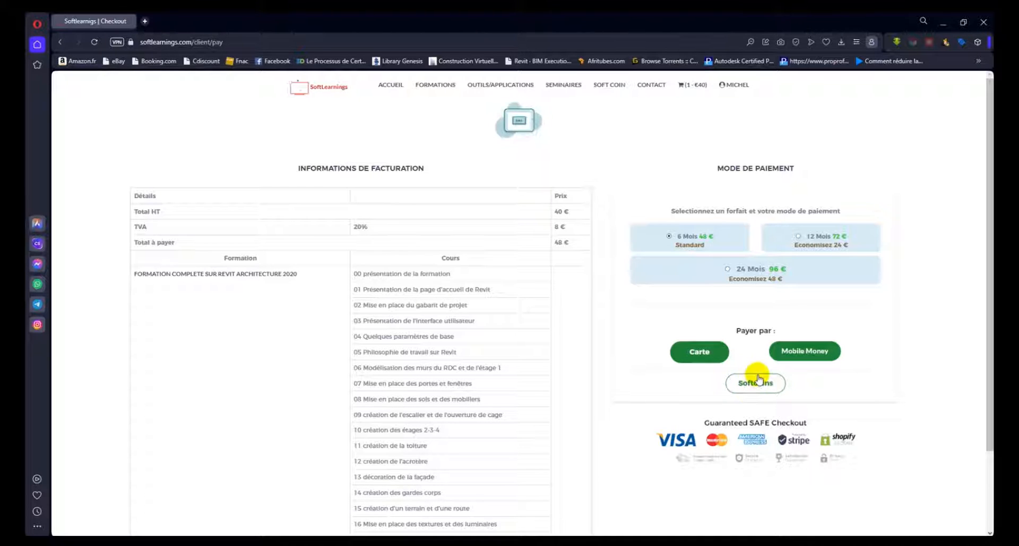
Start a Soft Coin recharge of 14000 coins for 140 € and bring up its payment validation form
left_click(607, 86)
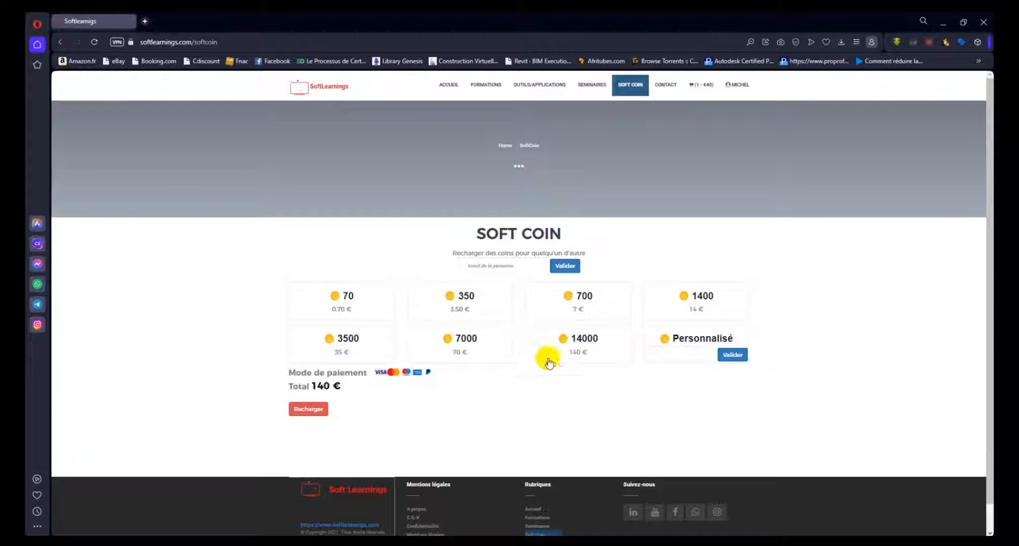
left_click(304, 413)
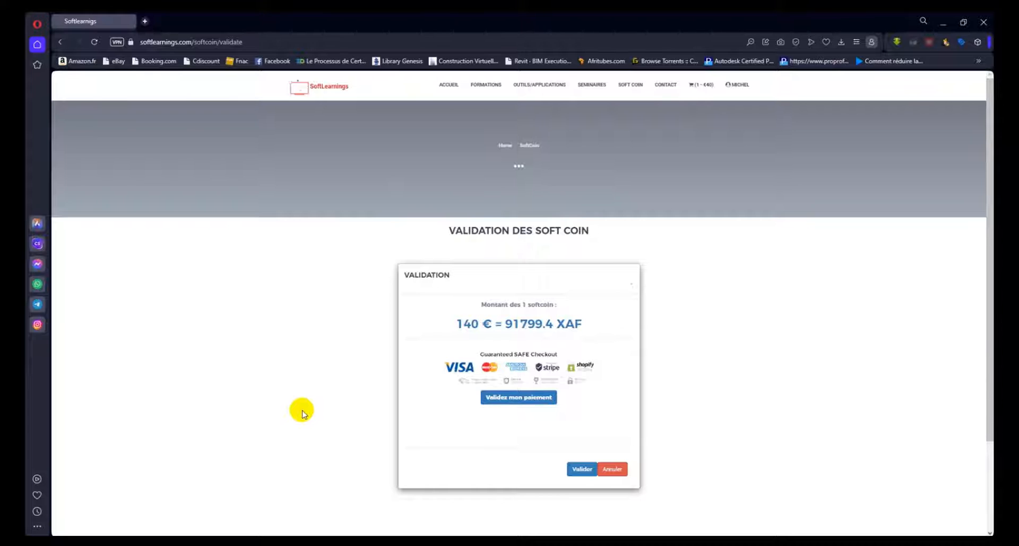
scroll(361, 398, "down", 1)
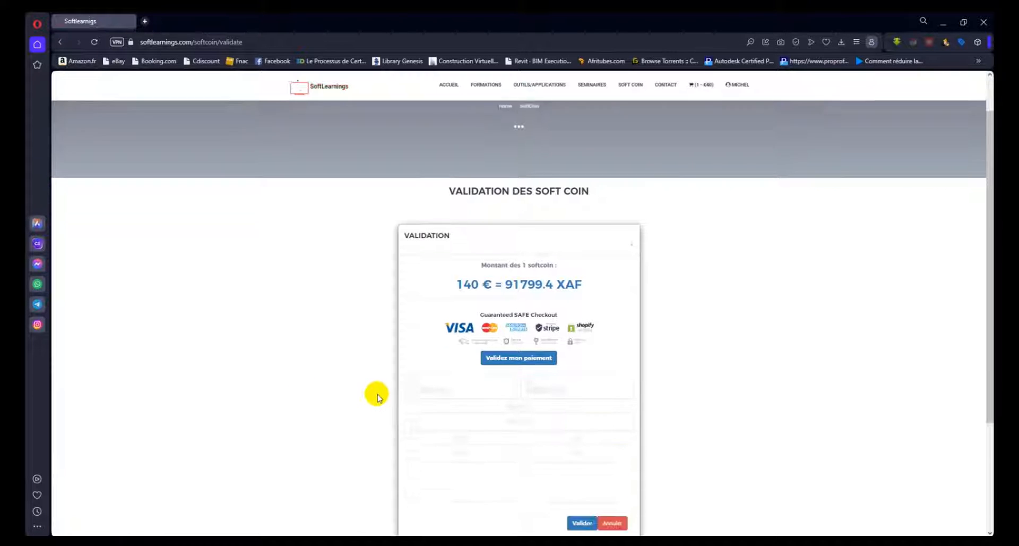
Review the card payment form and open the Mes coins section of the account dashboard
scroll(457, 462, "down", 2)
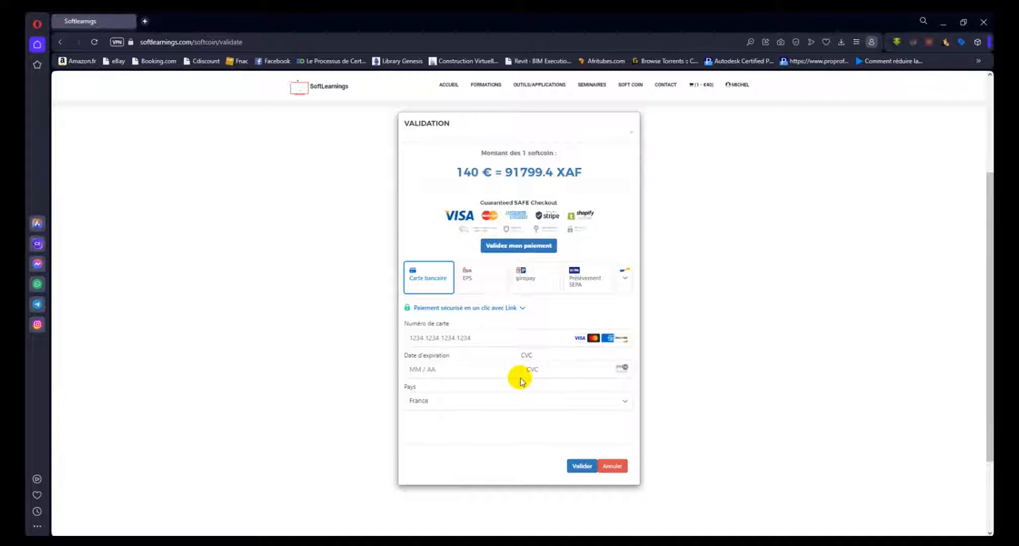
scroll(521, 381, "up", 1)
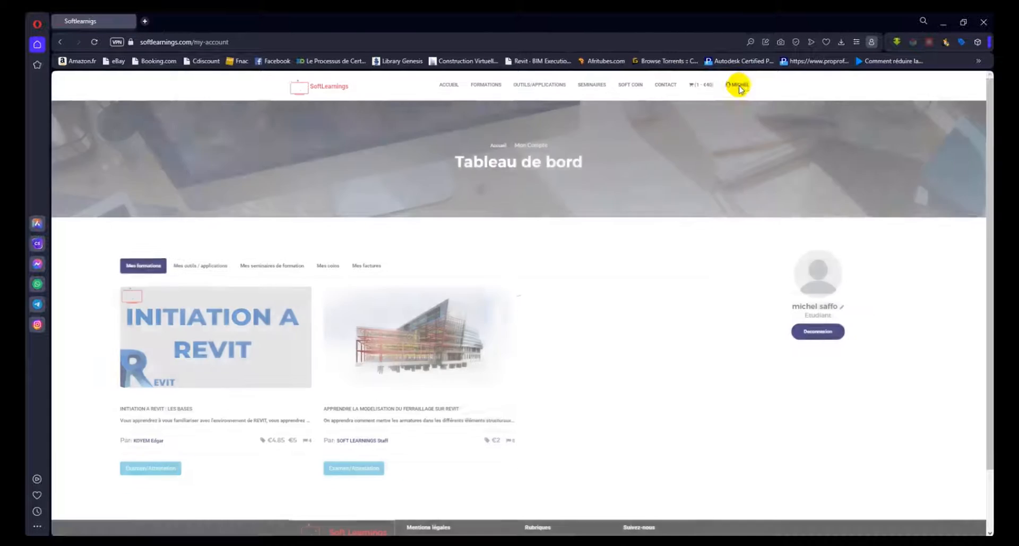
left_click(326, 267)
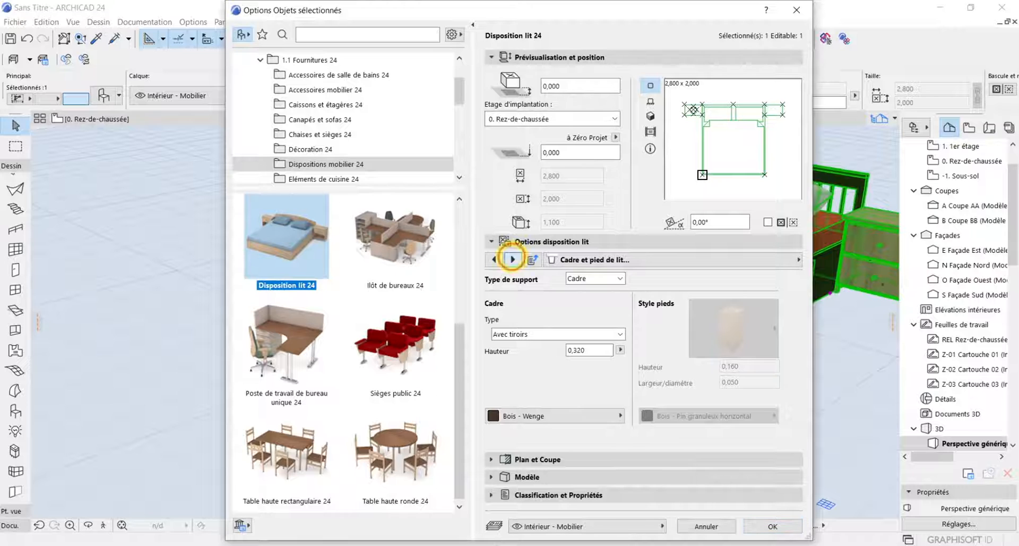
In ARCHICAD, set the bed object's bedside table drawer style to the front with a notched top edge
left_click(512, 259)
left_click(583, 326)
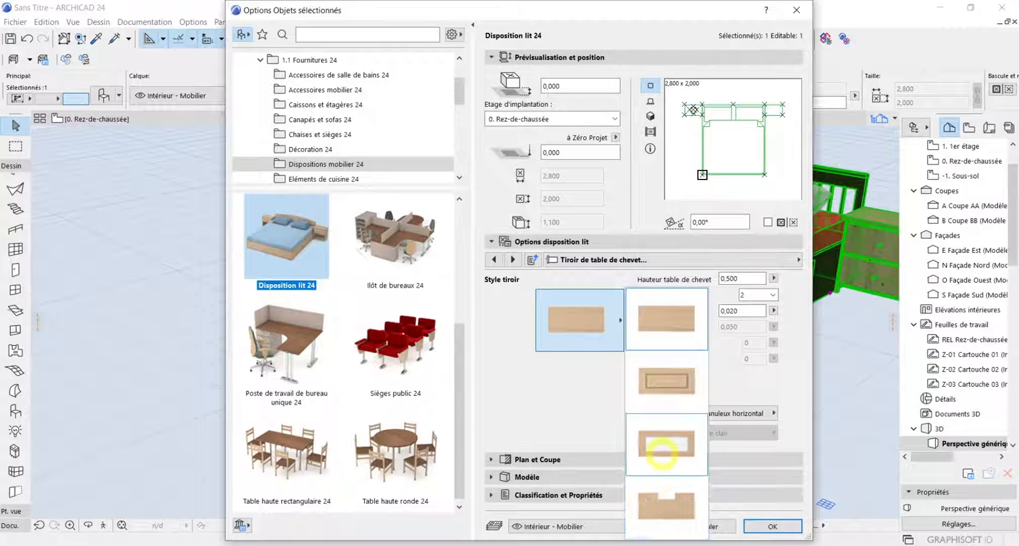
left_click(655, 512)
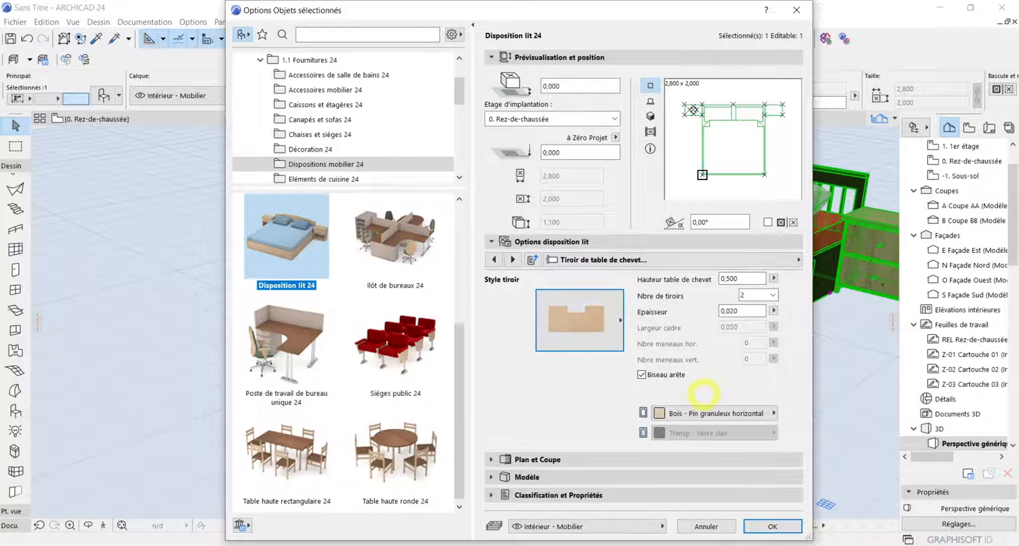
left_click(748, 529)
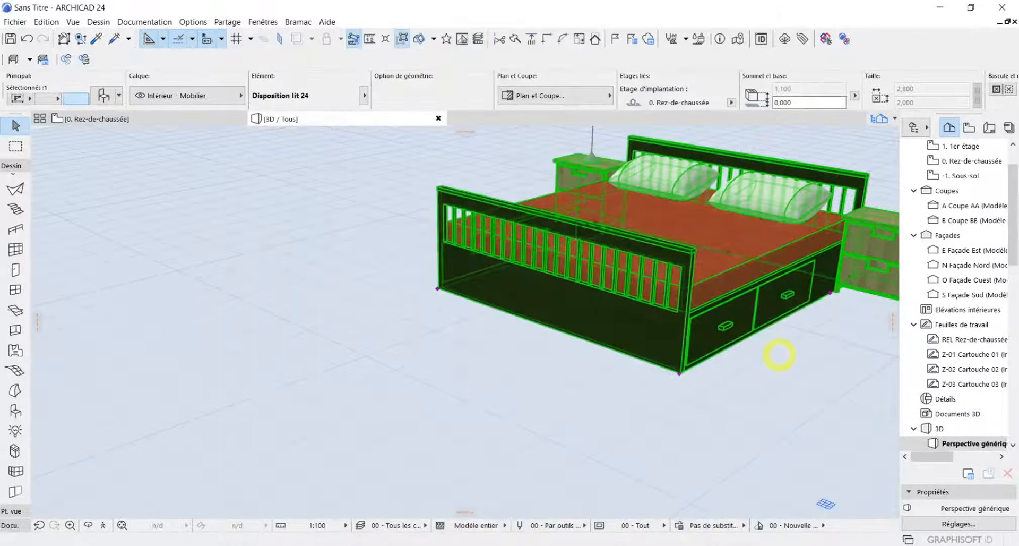
Change the surface material of the bedside table drawer fronts to Bois - Wenge
scroll(728, 278, "up", 6)
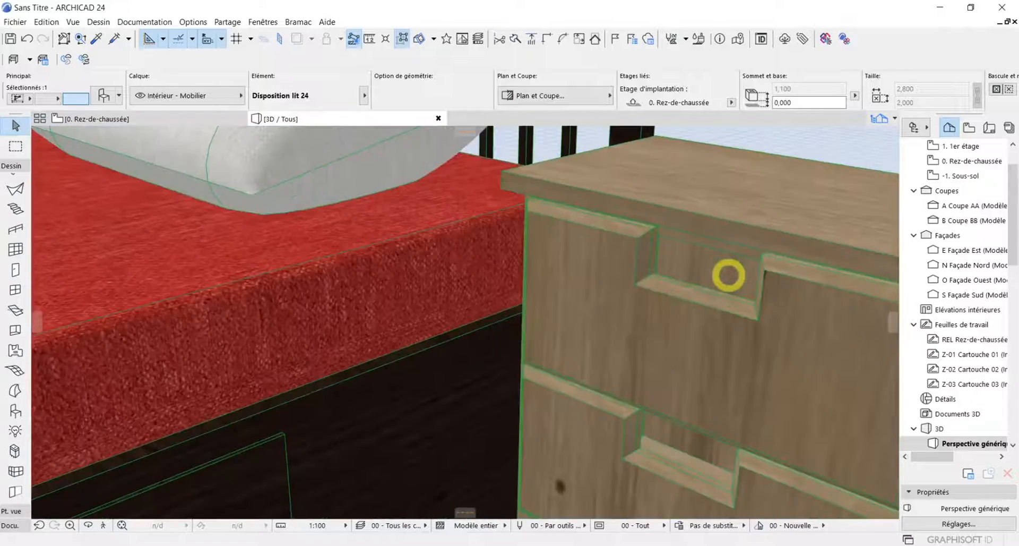
scroll(729, 285, "down", 7)
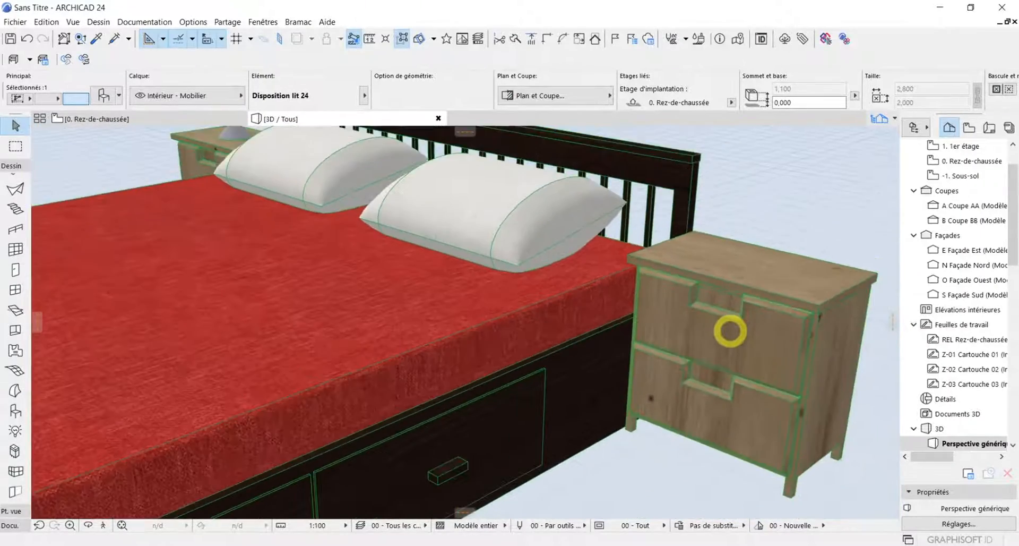
scroll(731, 334, "down", 1)
scroll(438, 320, "down", 2)
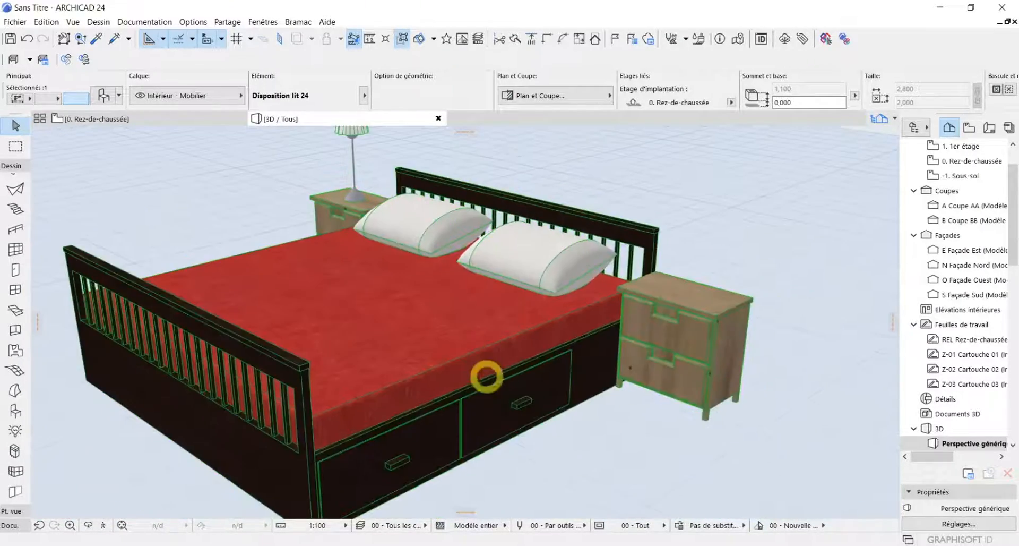
middle_click_drag(497, 390, 623, 325)
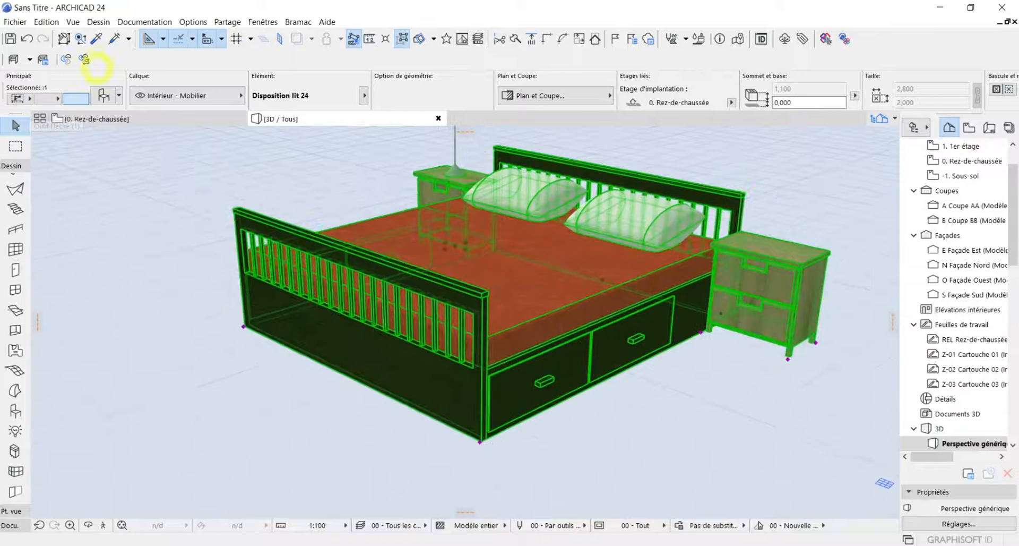
left_click(104, 95)
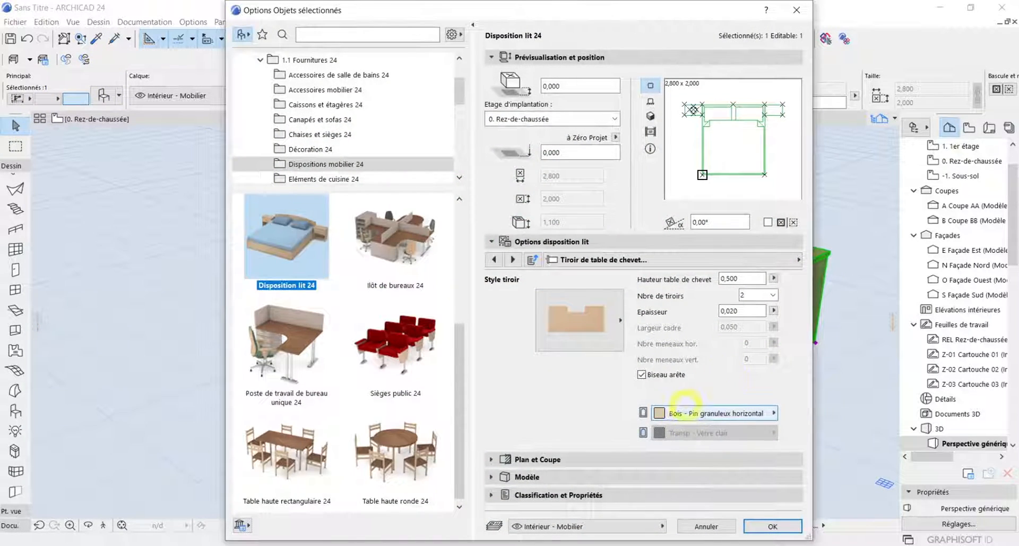
left_click(689, 412)
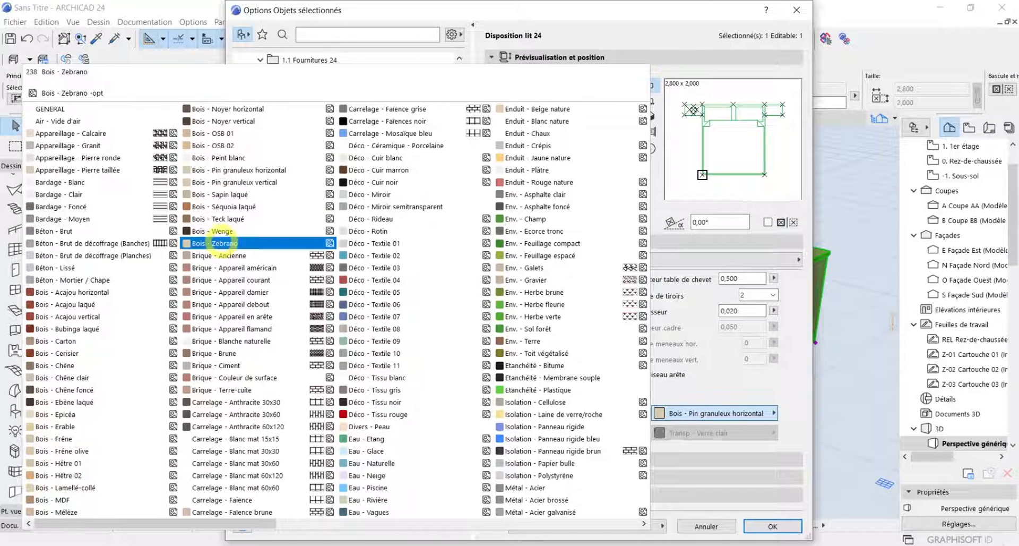
left_click(223, 230)
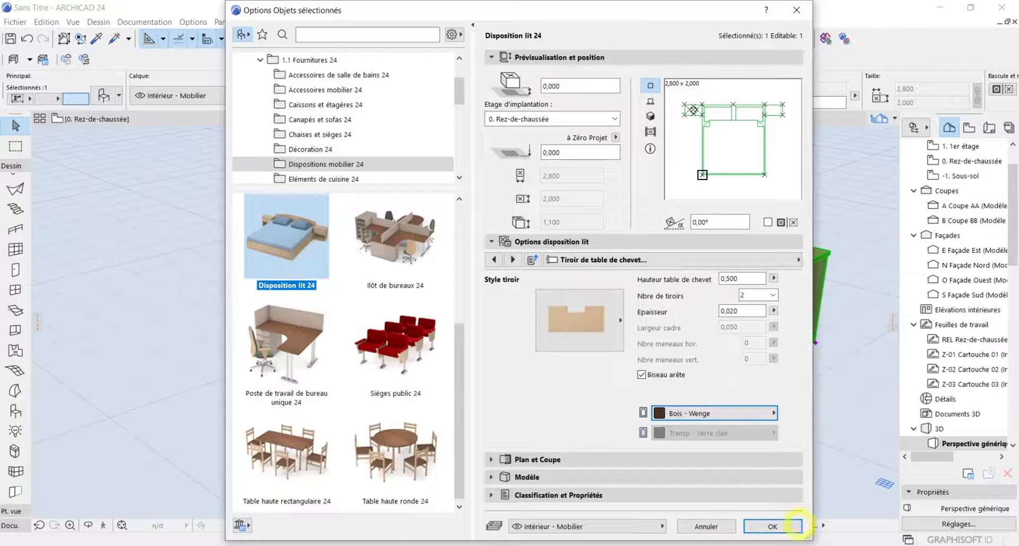
left_click(773, 526)
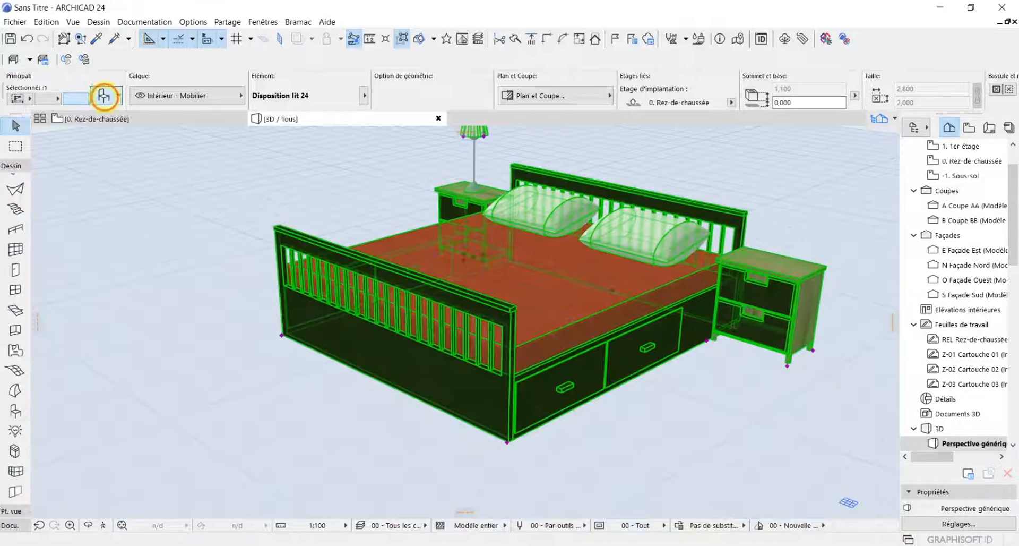
Try to choose a different handle style for the notched bedside table drawers
left_click(104, 95)
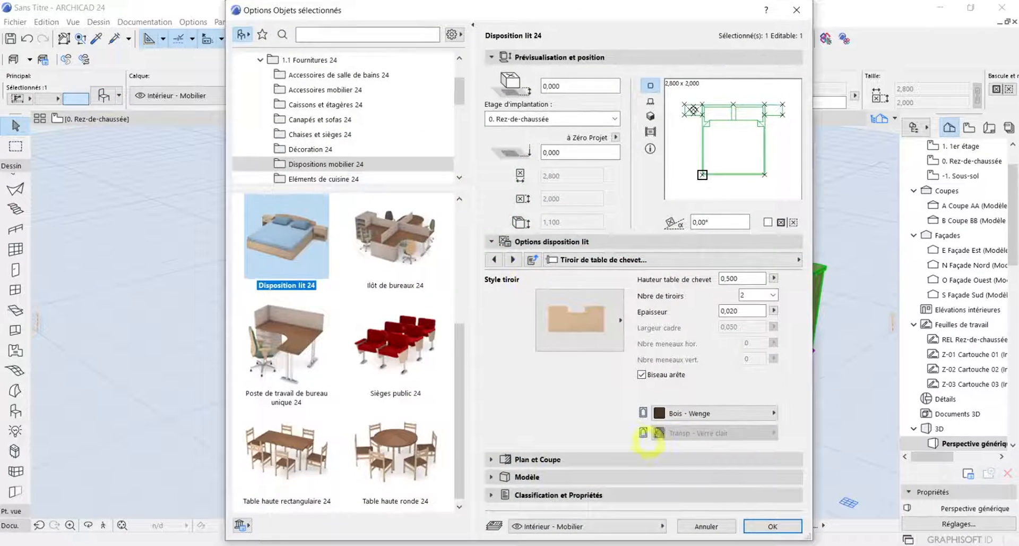
left_click(513, 259)
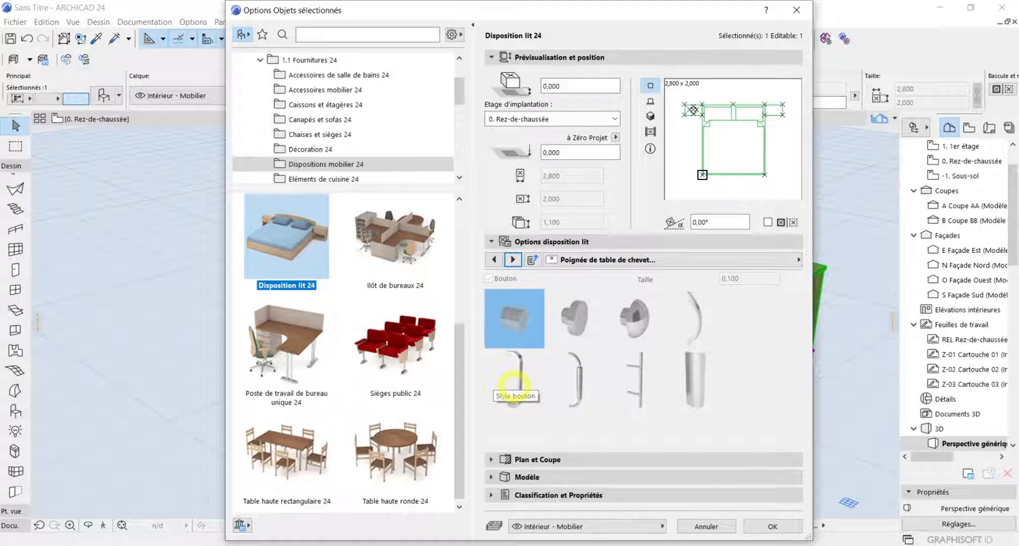
left_click(513, 386)
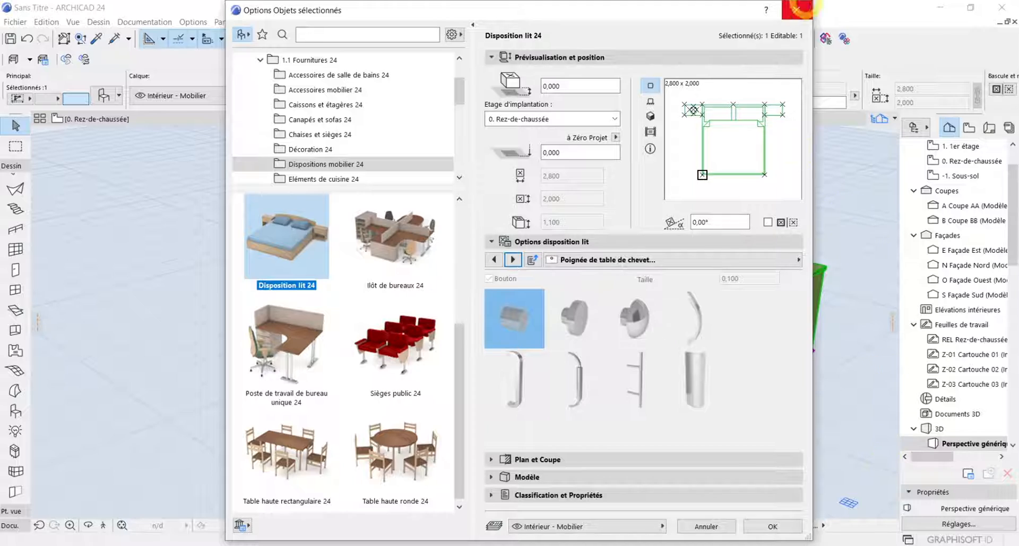
left_click(797, 9)
Set the bedside table drawer style to the raised-panel front with a frame
scroll(812, 309, "up", 8)
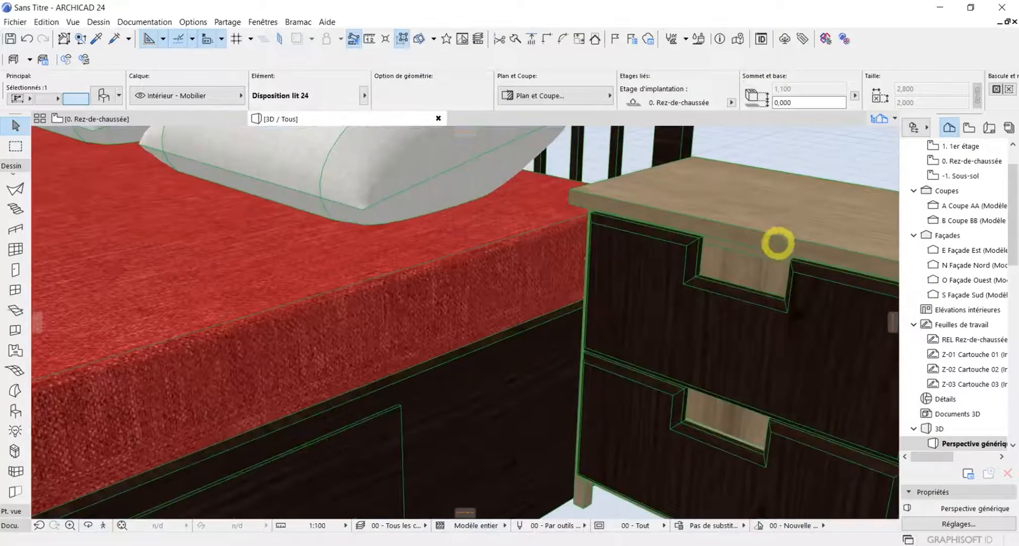
scroll(766, 278, "up", 2)
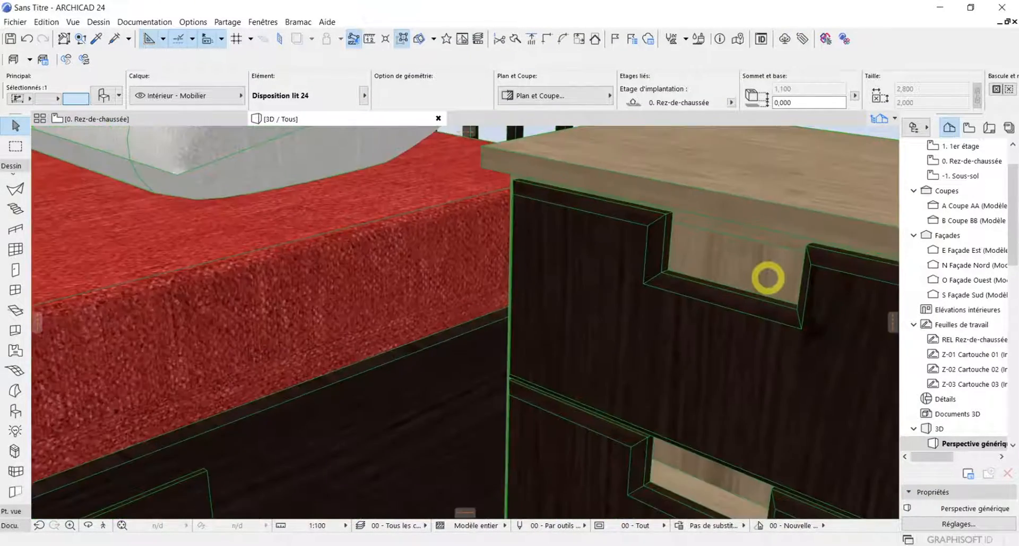
scroll(768, 278, "down", 2)
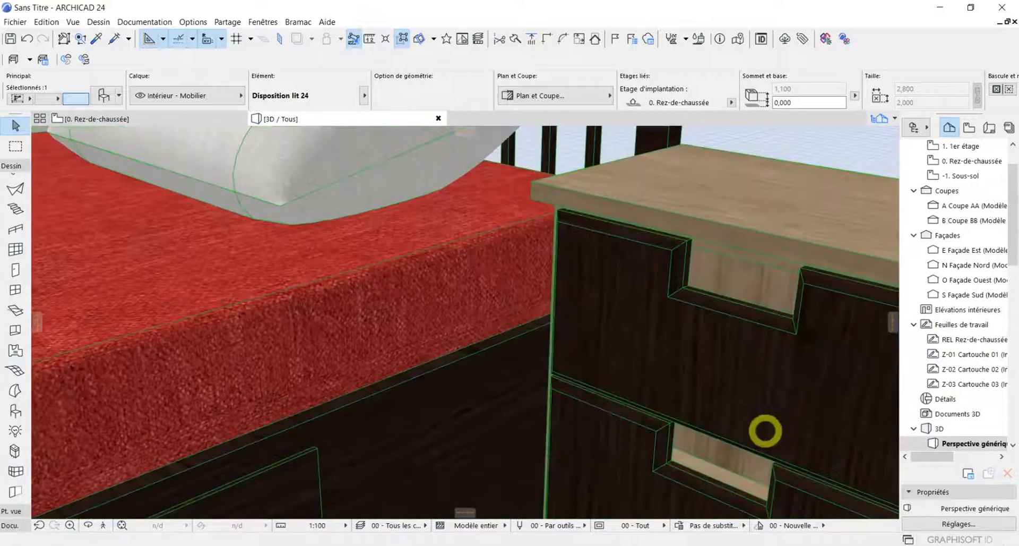
scroll(765, 430, "down", 4)
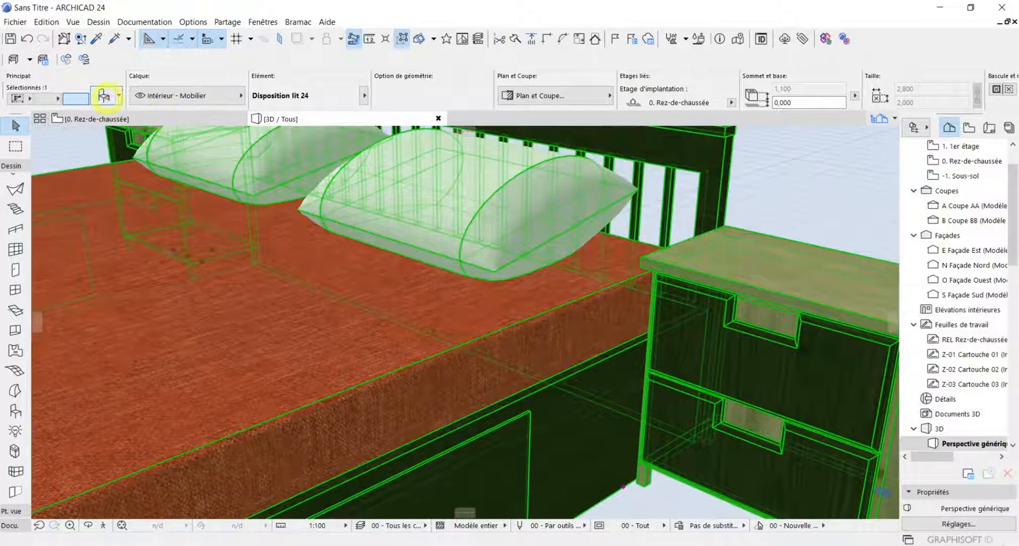
left_click(104, 95)
left_click(612, 344)
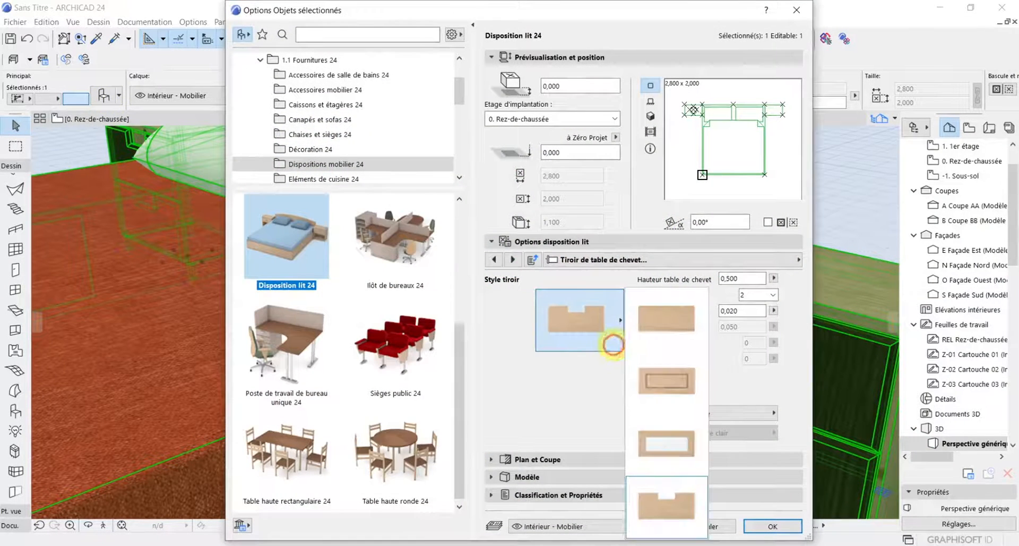
left_click(666, 387)
Try several handle styles for the bedside table drawers and apply the straight bar on two posts
left_click(512, 259)
left_click(583, 324)
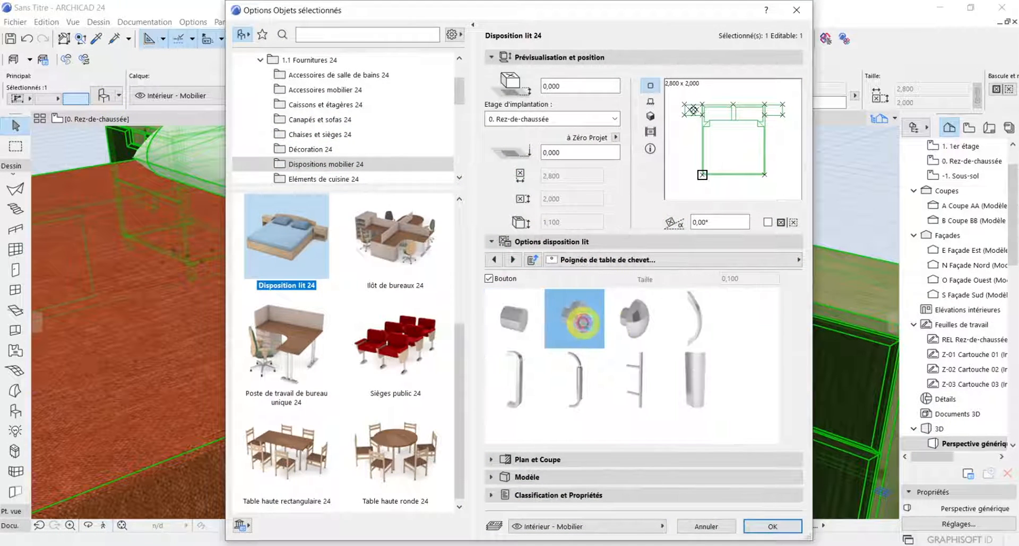
left_click(619, 325)
left_click(583, 394)
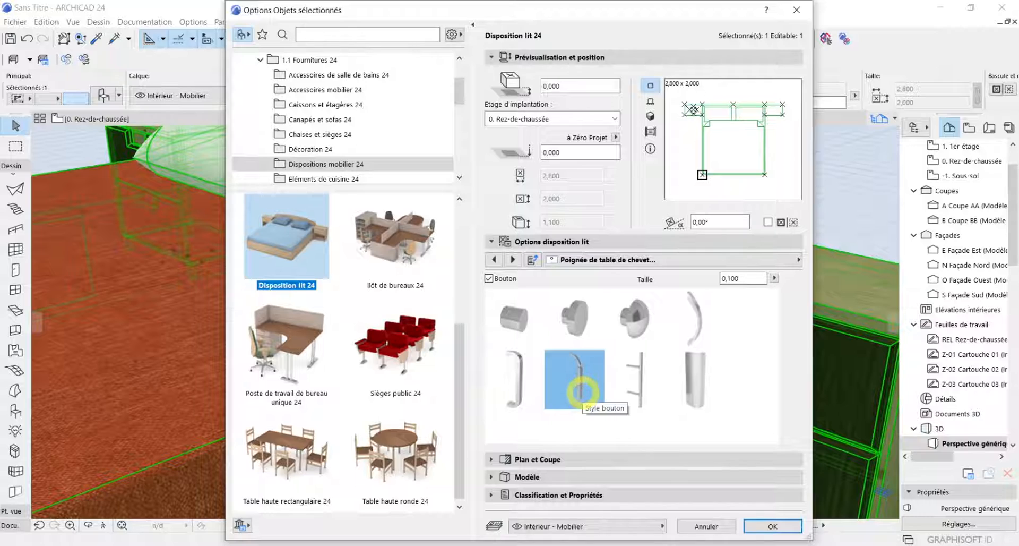
left_click(637, 381)
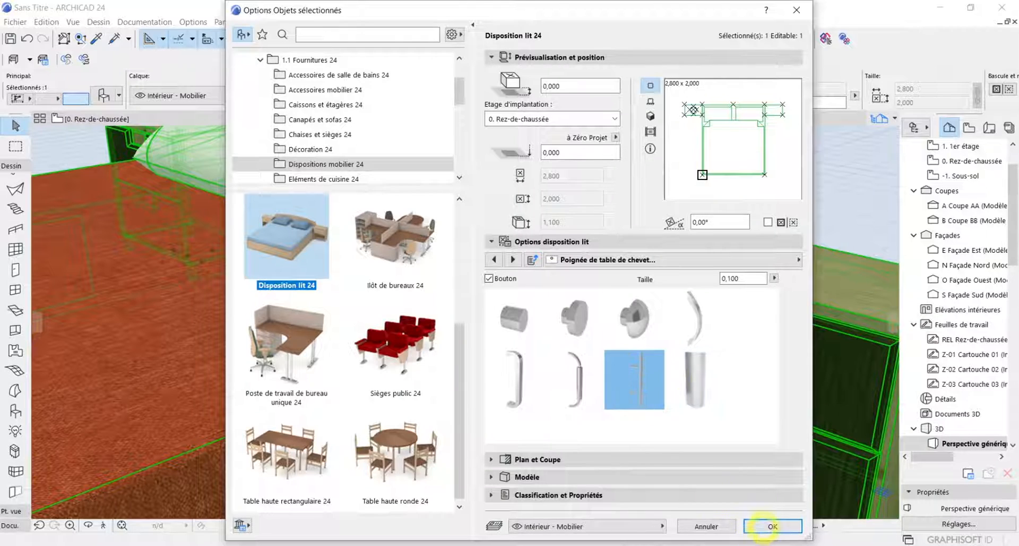
left_click(770, 527)
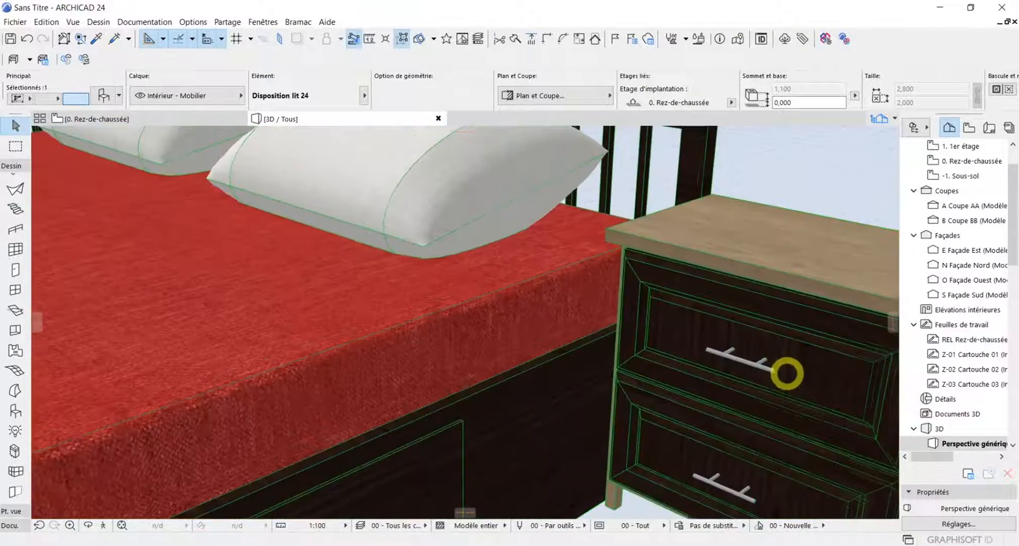
Inspect the bar handles on the bedside table and choose the notched-top drawer style in the bed's settings
scroll(784, 370, "up", 2)
scroll(819, 432, "down", 3)
scroll(851, 445, "up", 4)
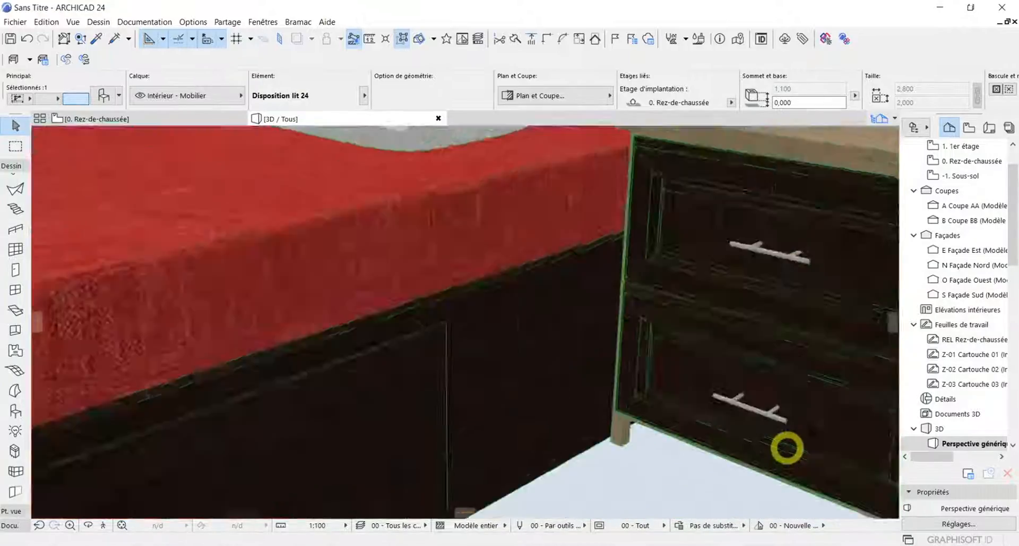
scroll(762, 353, "down", 1)
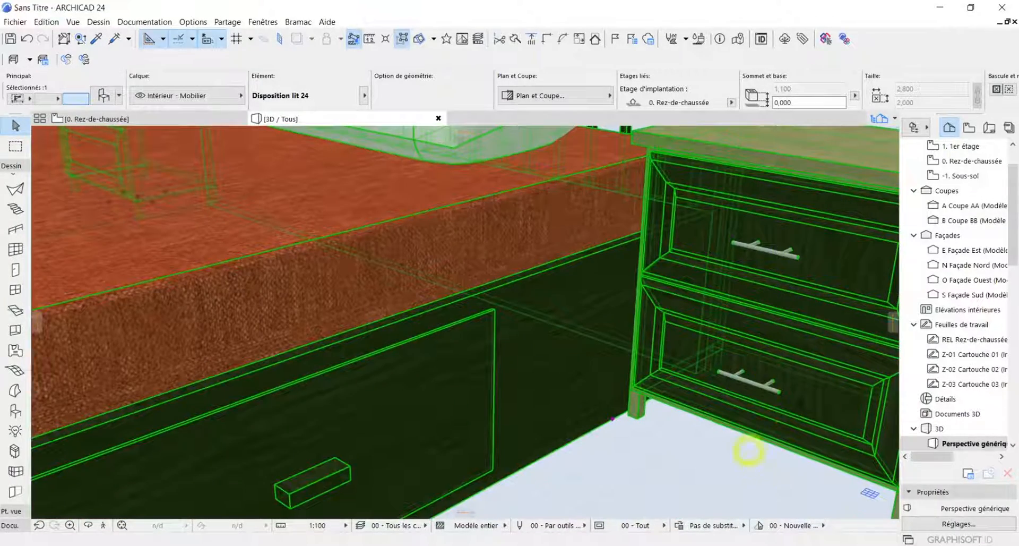
left_click(104, 96)
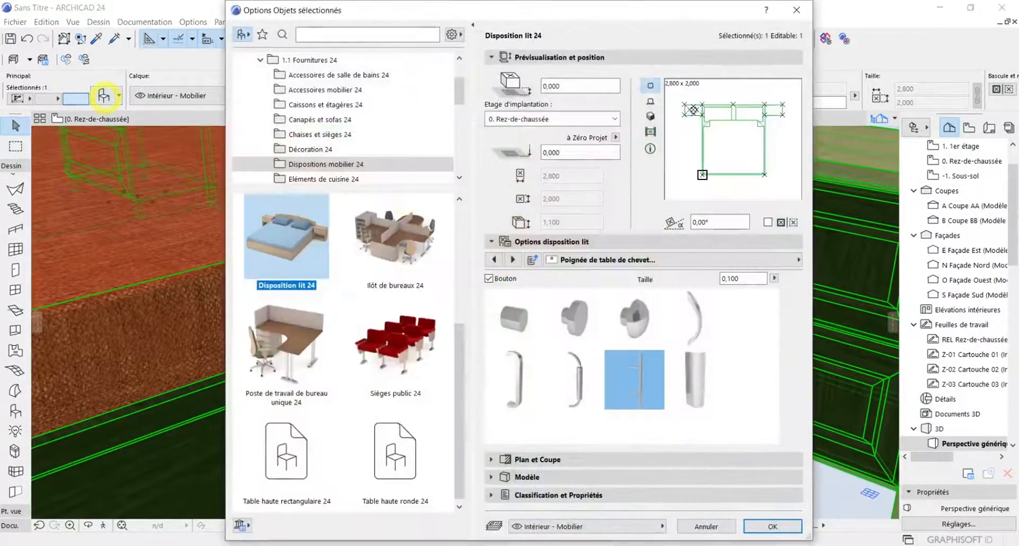
left_click(493, 259)
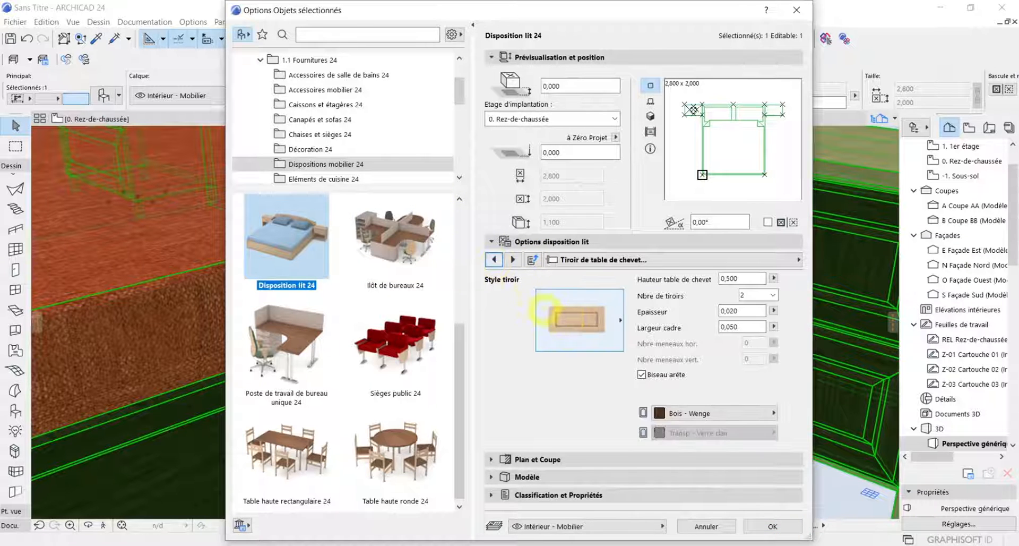
left_click(568, 319)
left_click(687, 510)
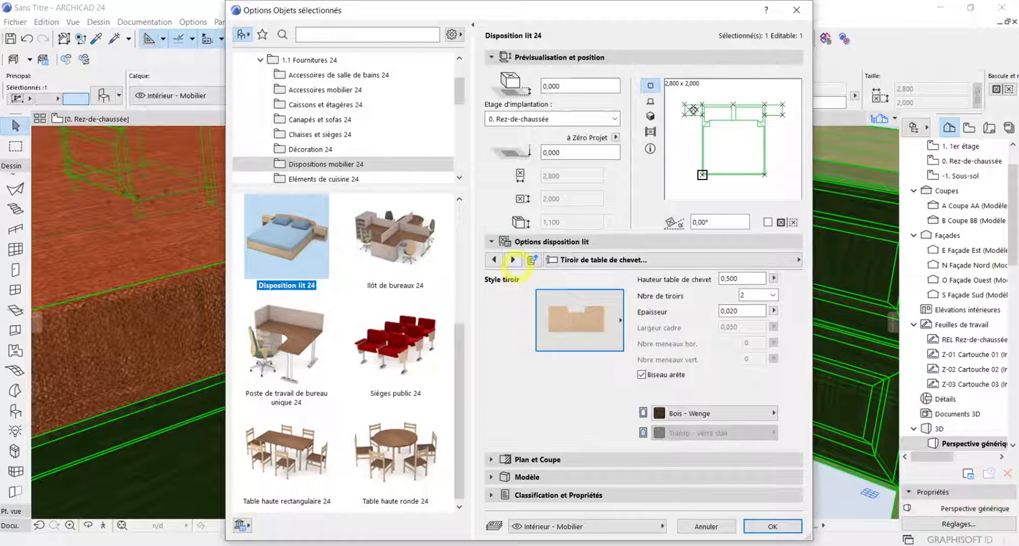
Give the bedside table cornice the stepped moulded profile and apply the bed settings
left_click(513, 259)
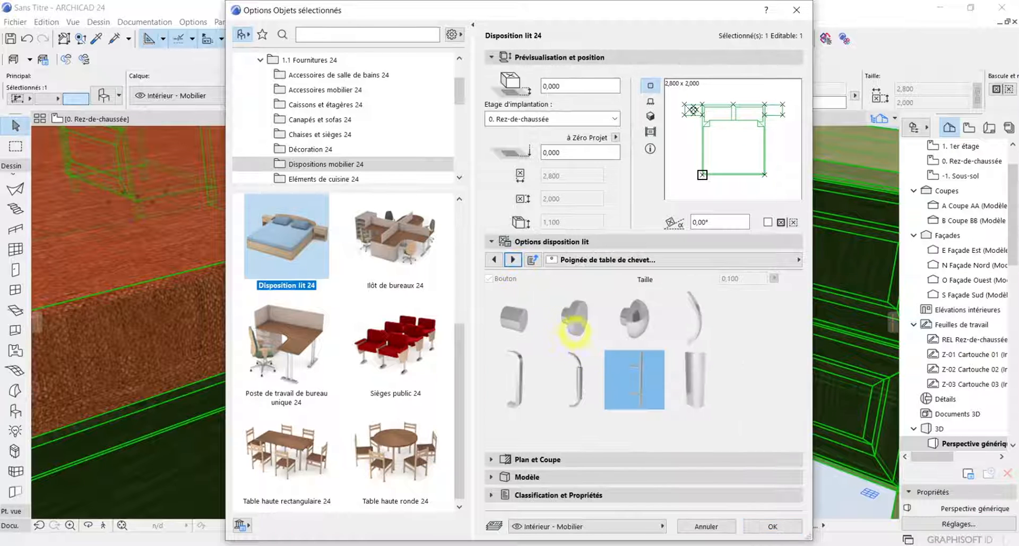
left_click(511, 259)
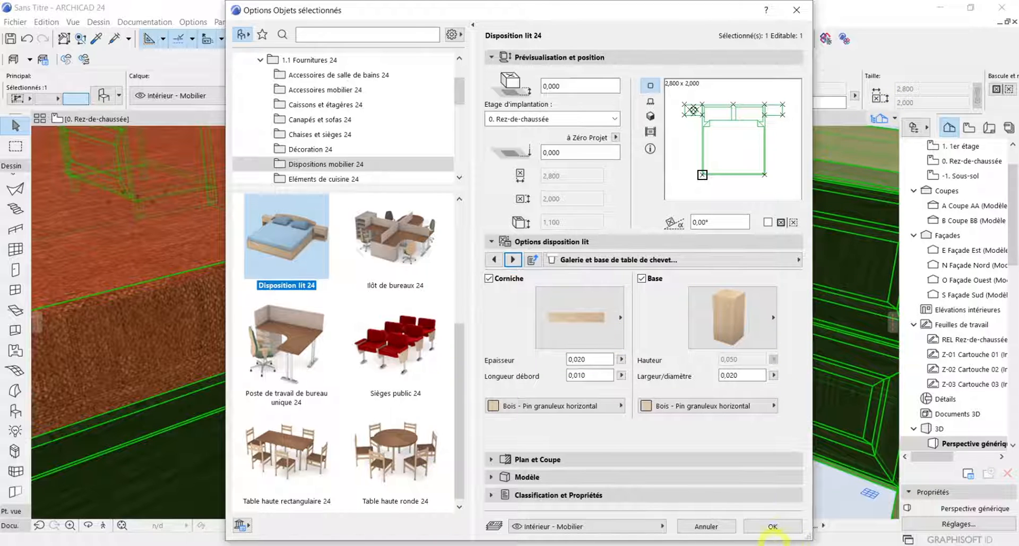
left_click(613, 324)
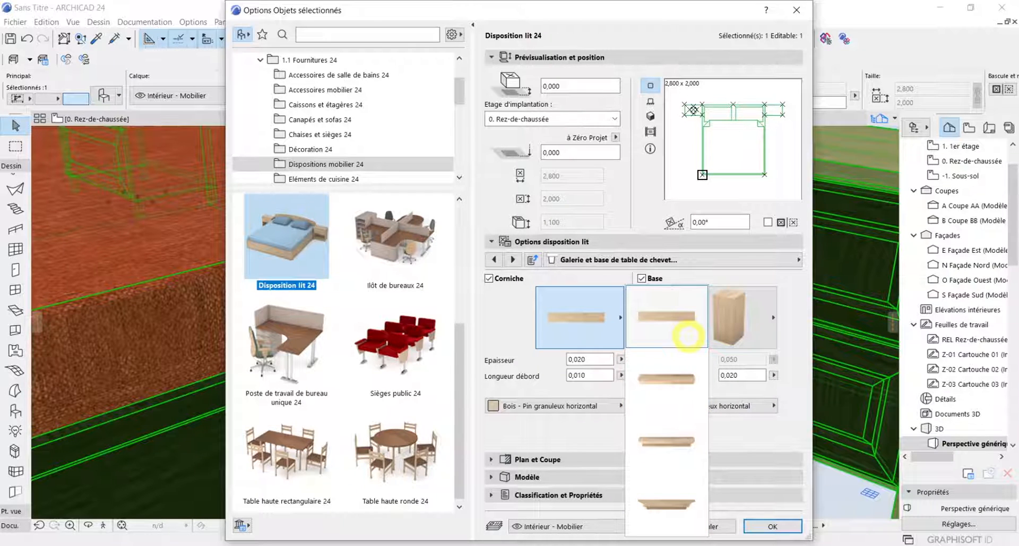
left_click(669, 504)
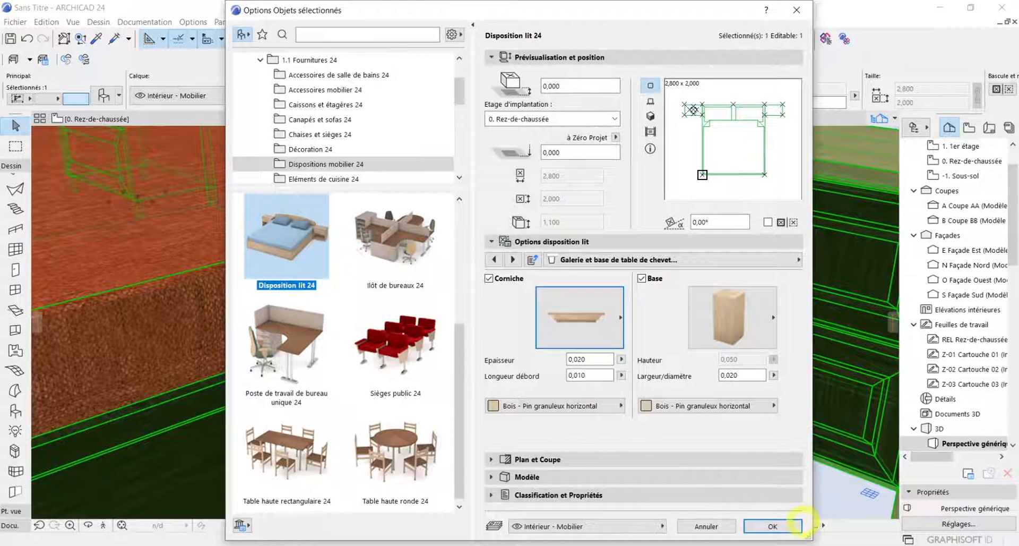
left_click(791, 525)
Examine the cornice and notched drawer fronts of the bedside table in 3D
scroll(702, 308, "up", 5)
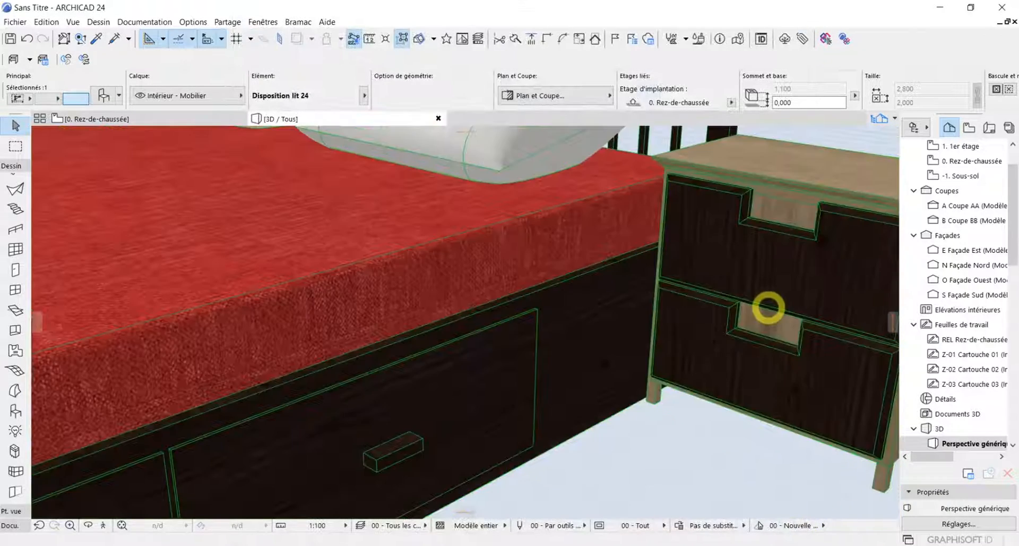
middle_click_drag(704, 349, 604, 385)
scroll(712, 310, "up", 2)
scroll(758, 298, "up", 2)
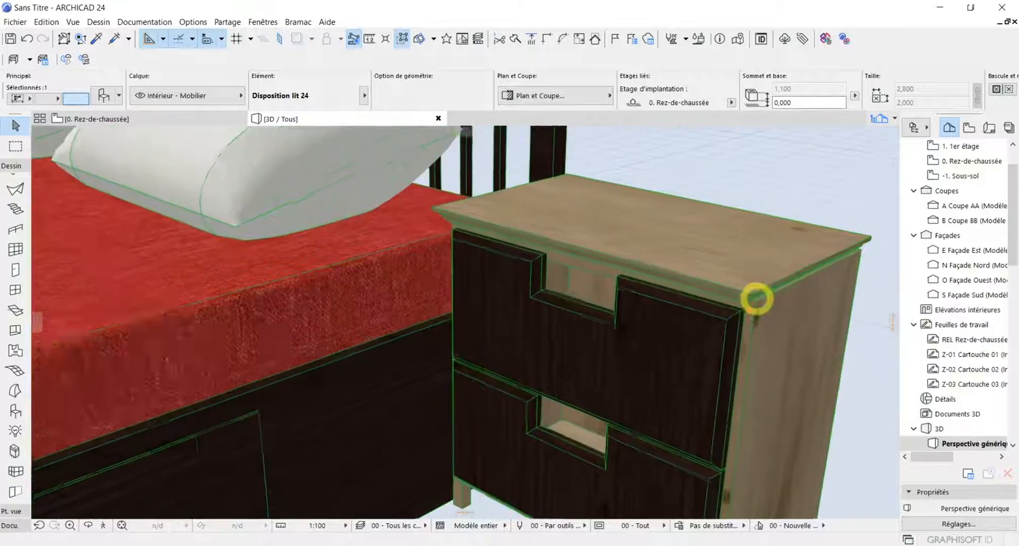
scroll(630, 394, "down", 5)
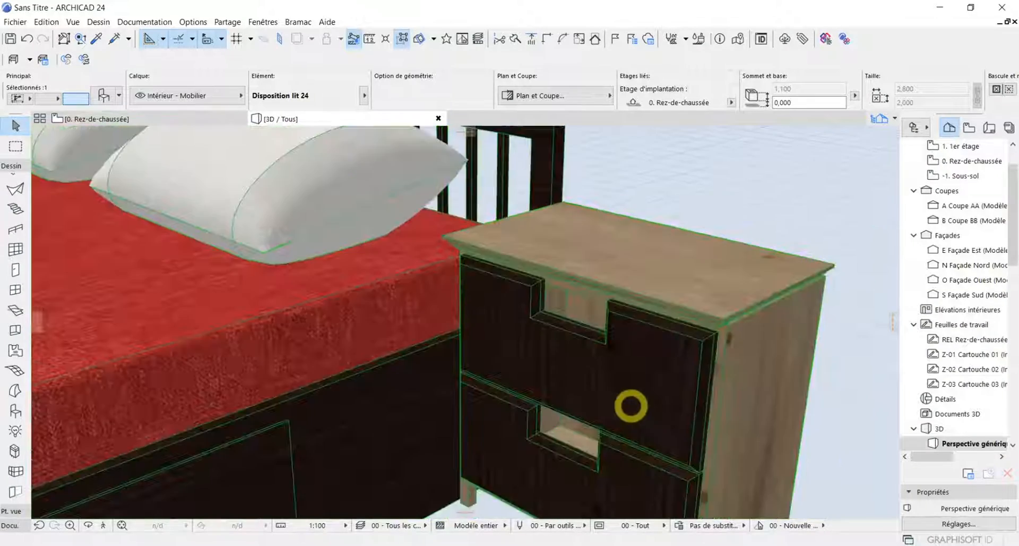
scroll(683, 351, "up", 4)
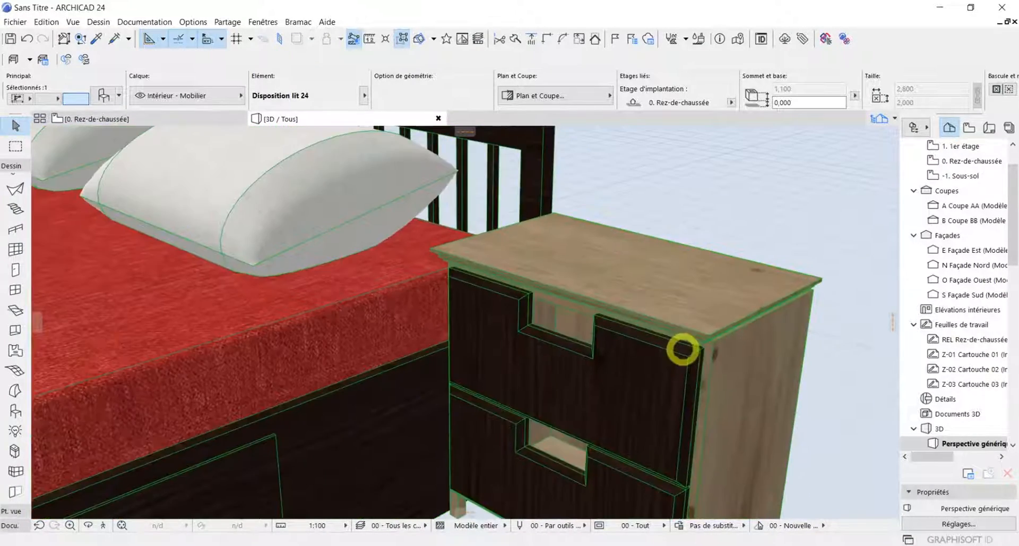
scroll(694, 336, "down", 1)
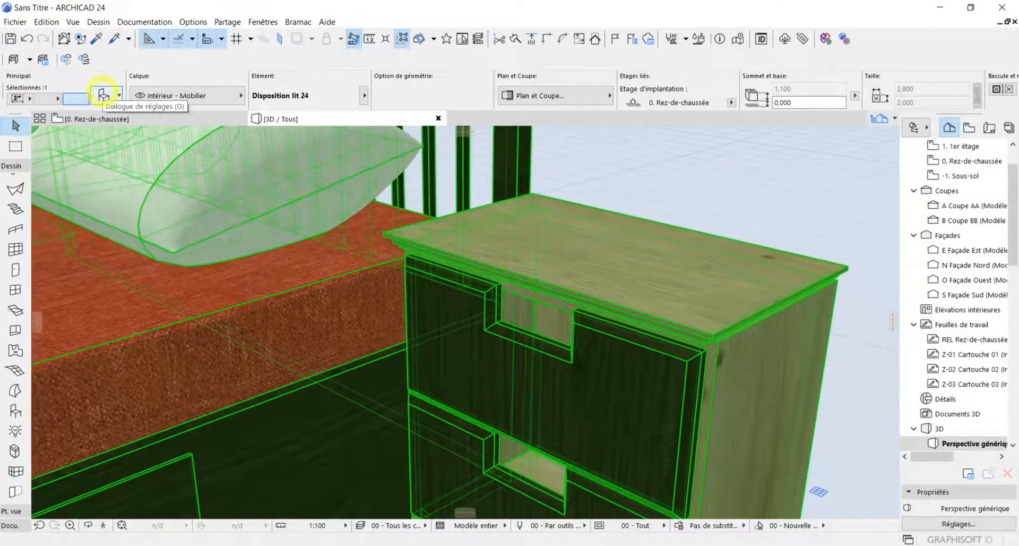
Change the bedside table base style to the straight-sided frame and apply it to the bed
left_click(102, 93)
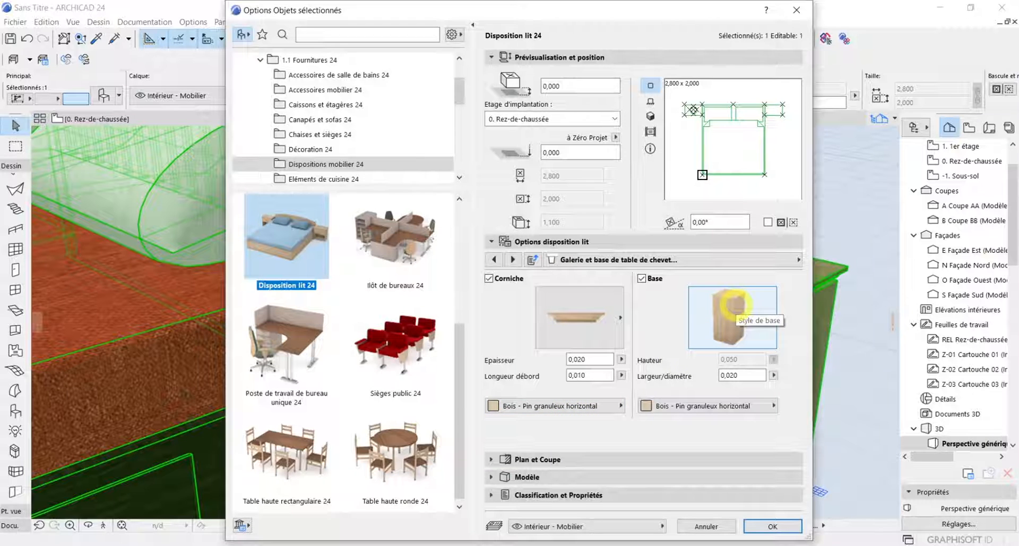
left_click(735, 304)
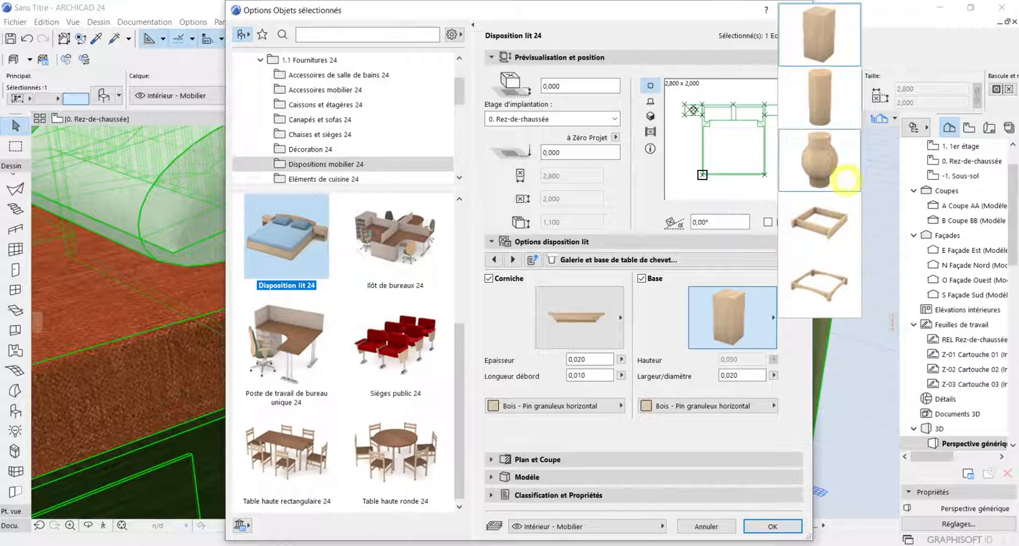
left_click(841, 220)
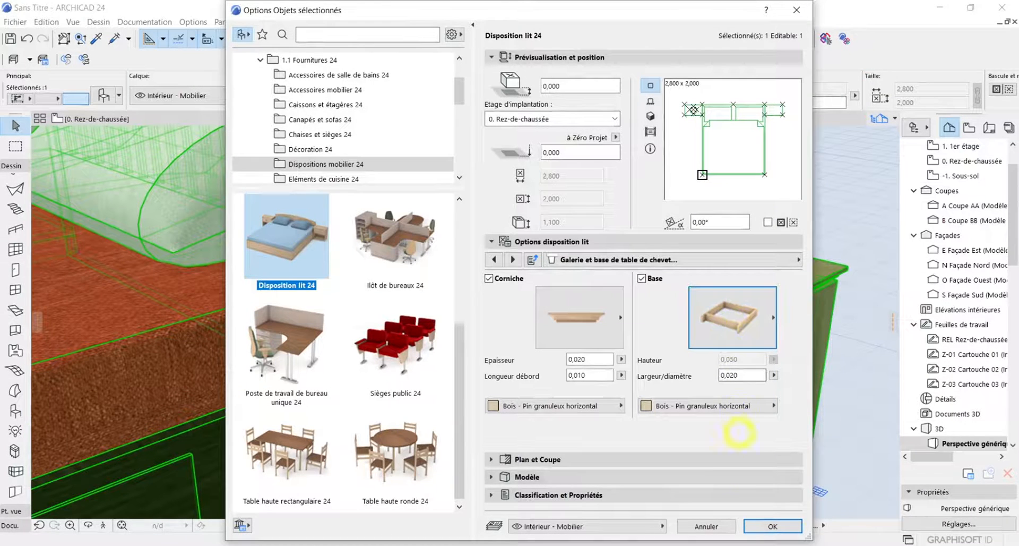
left_click(750, 525)
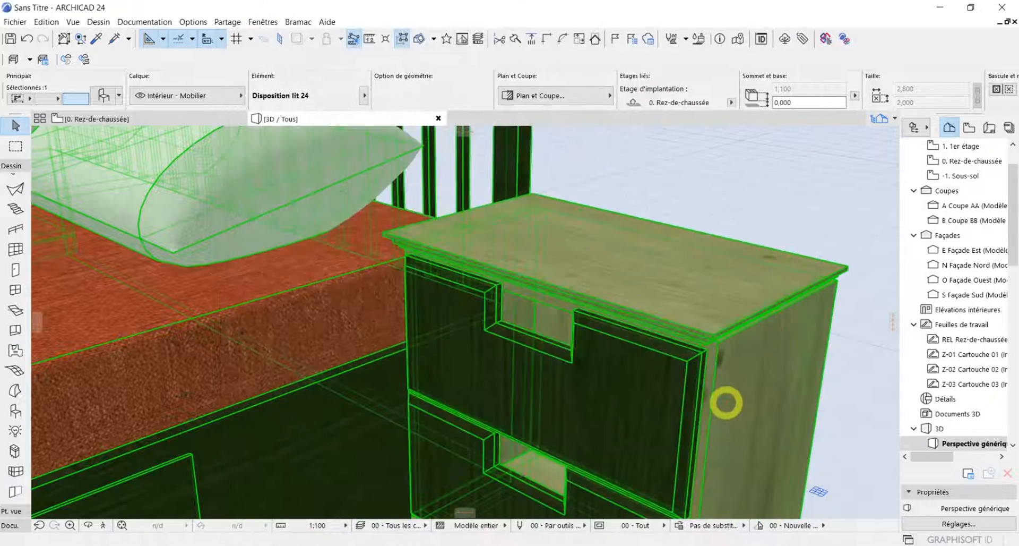
Examine the framed base and overall look of the bedside tables beside the bed in 3D
scroll(853, 426, "down", 3)
scroll(690, 403, "up", 5)
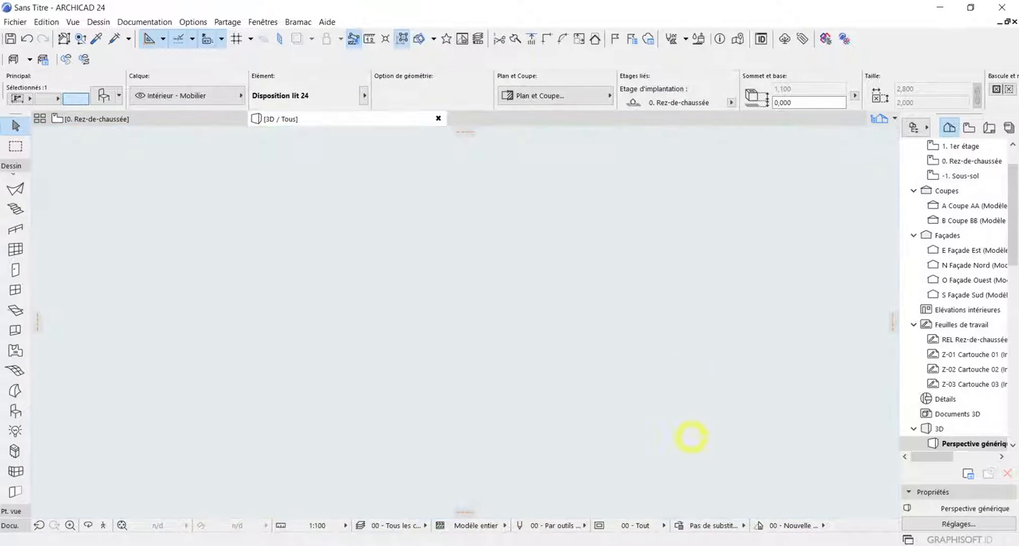
scroll(692, 341, "up", 6)
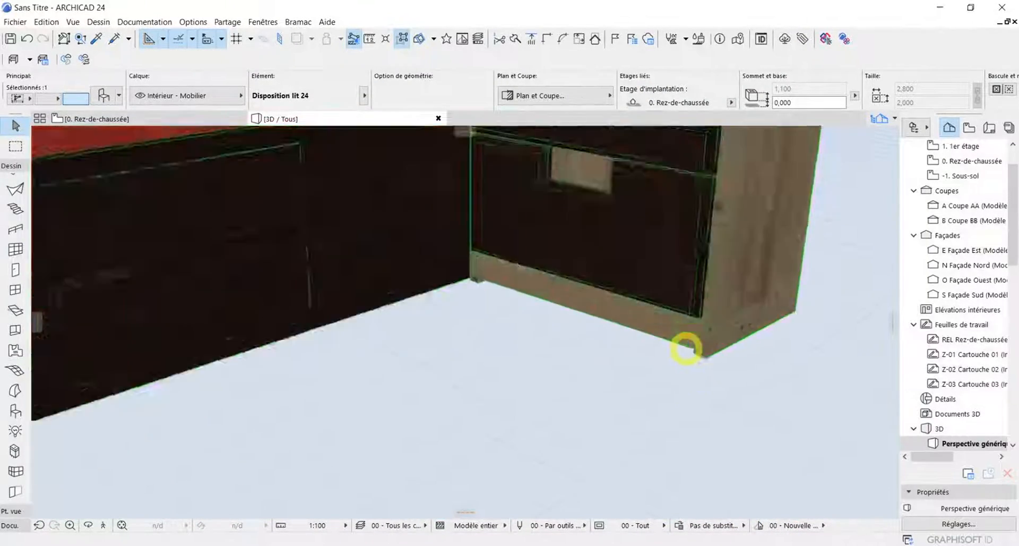
scroll(715, 303, "down", 7)
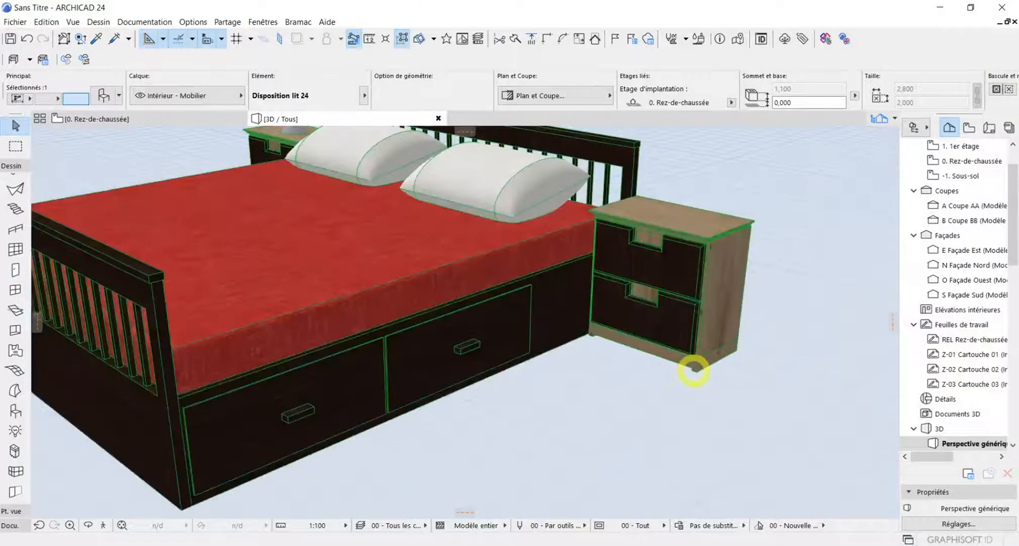
scroll(706, 292, "up", 2)
scroll(701, 280, "up", 1)
scroll(698, 277, "down", 1)
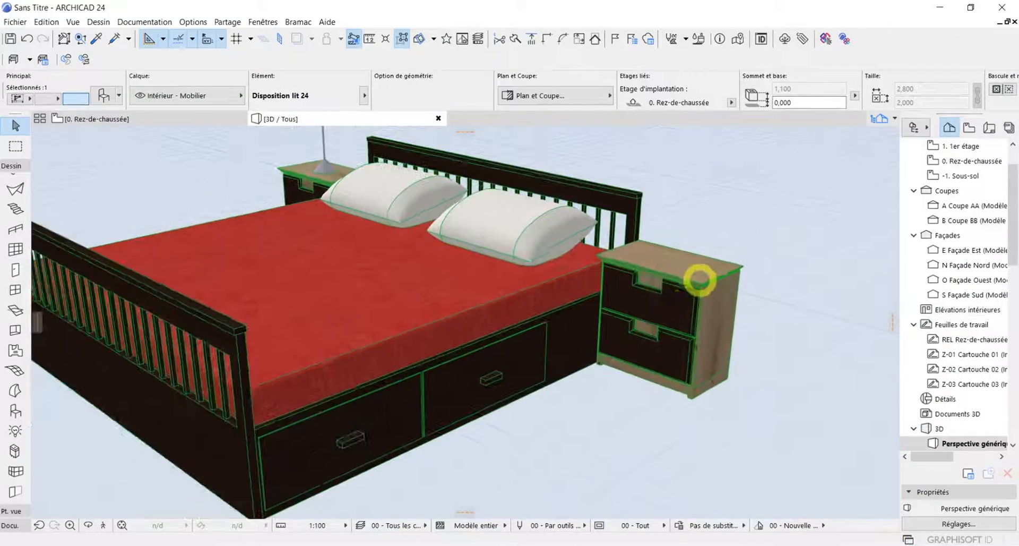
scroll(685, 301, "up", 2)
scroll(685, 303, "down", 2)
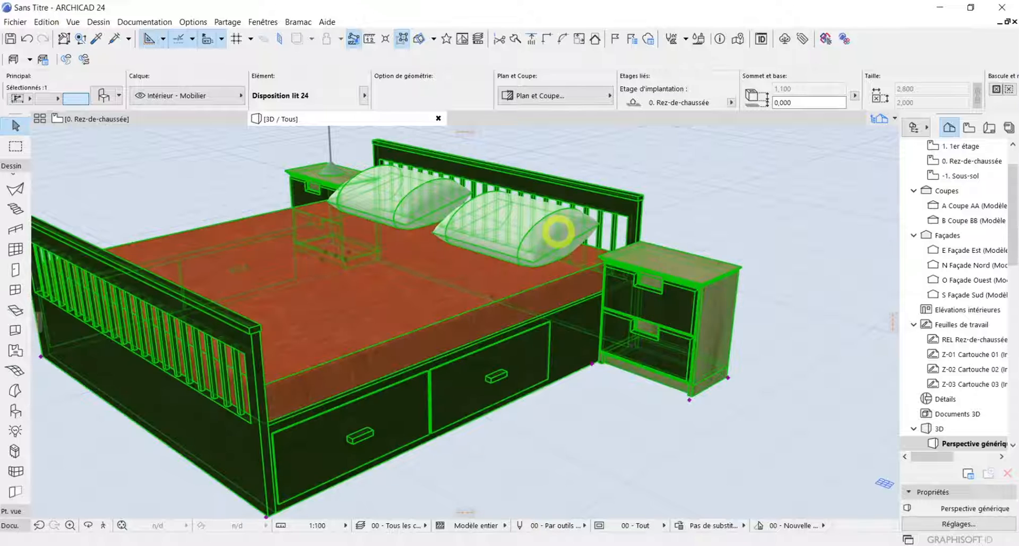
Set the bedside table cornice style to the plain rectangular profile in the bed's settings
left_click(17, 98)
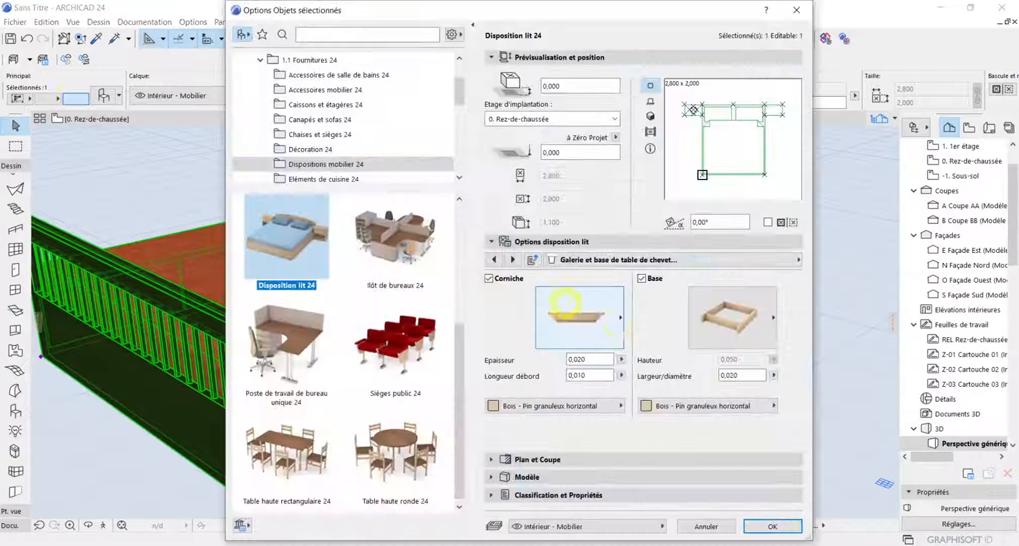
left_click(613, 317)
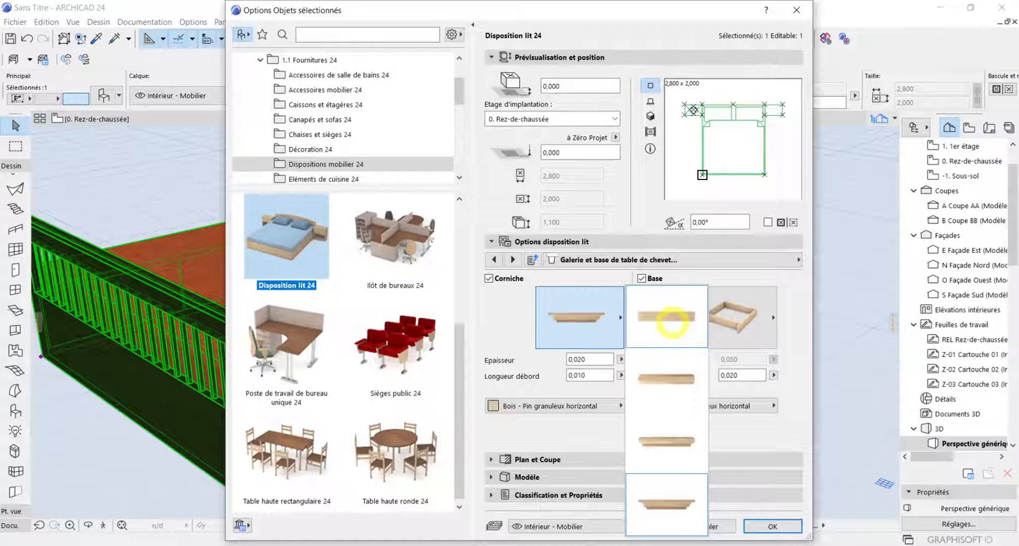
left_click(672, 321)
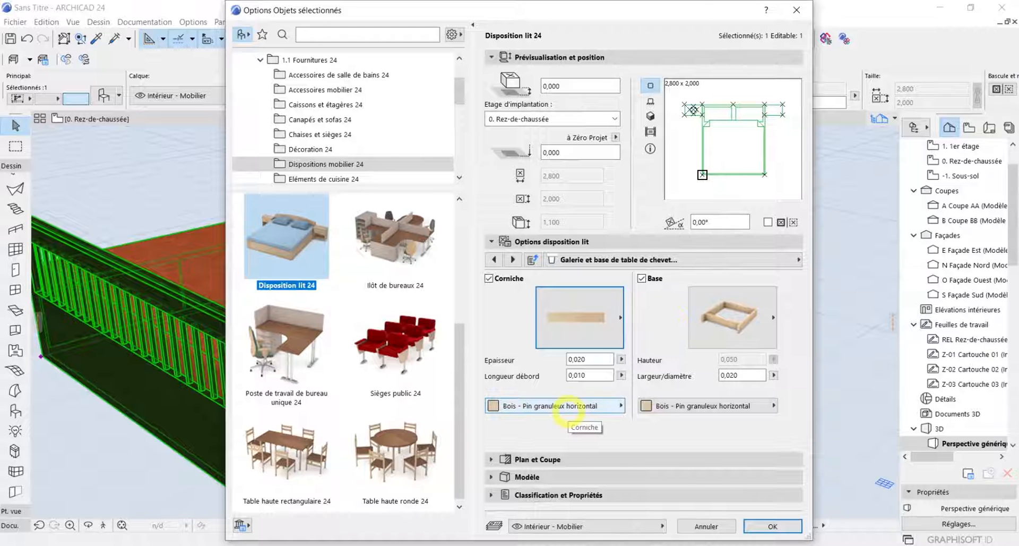
Finish the bedside table cornice and base in Bois - Wenge, apply the settings and check the bed in 3D
left_click(573, 404)
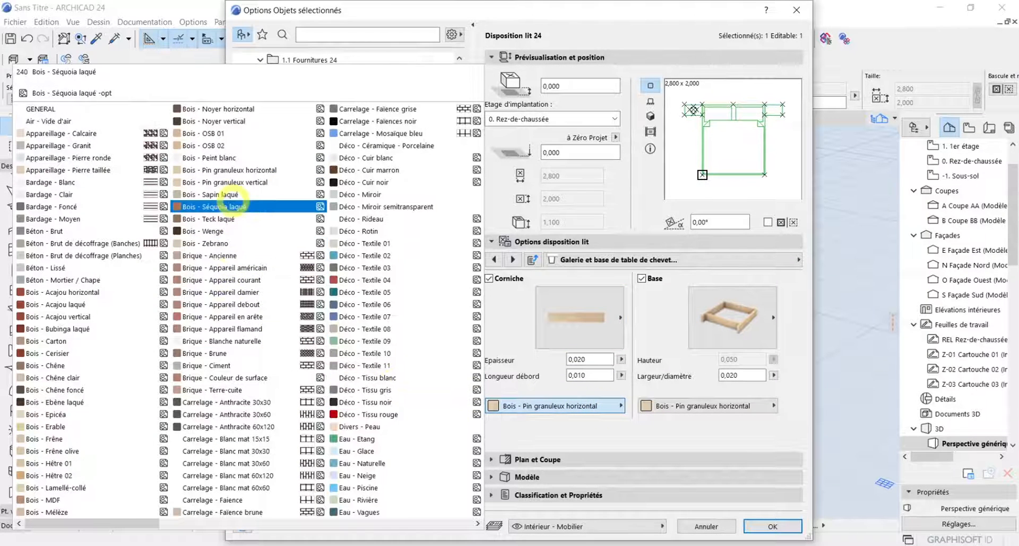
left_click(218, 231)
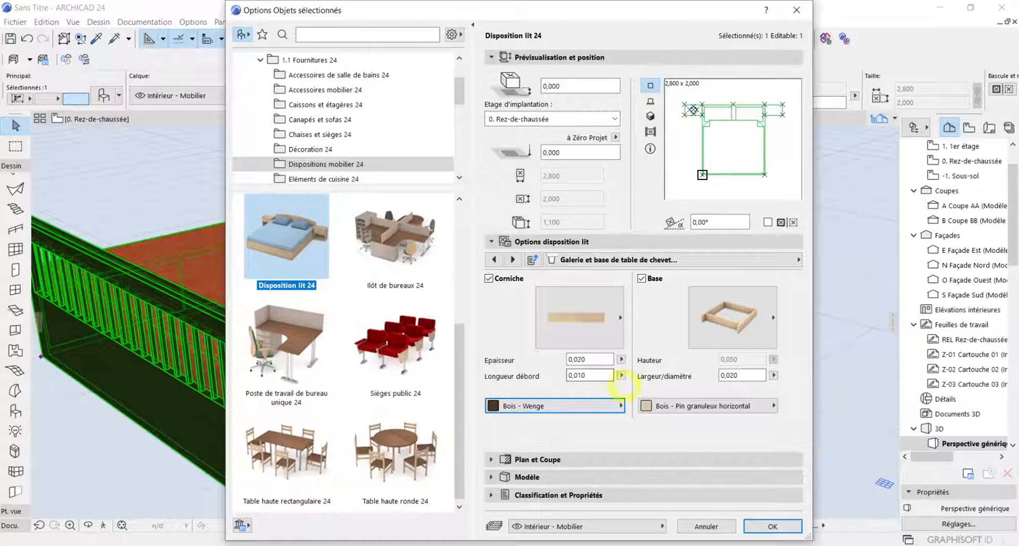
left_click(685, 406)
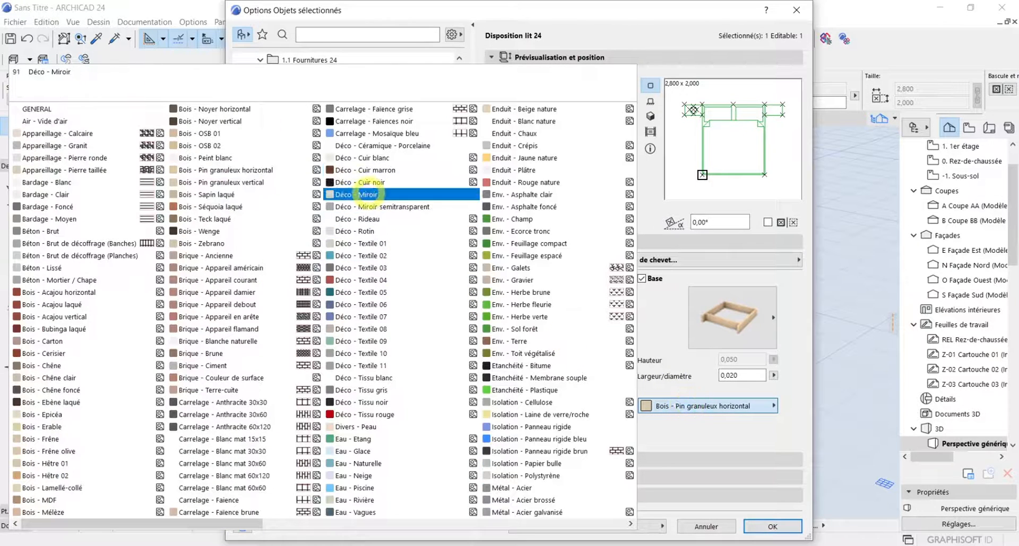
left_click(266, 231)
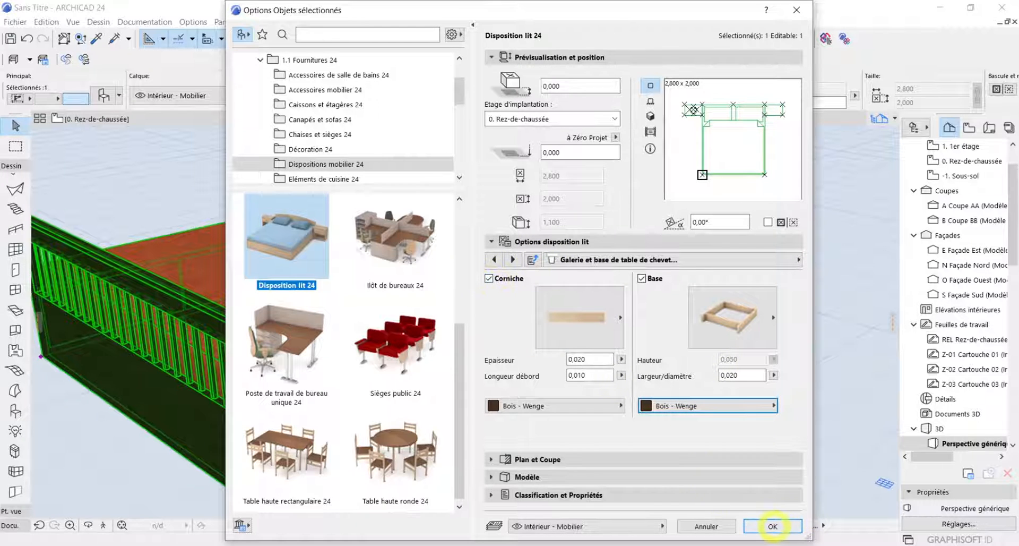
left_click(773, 526)
scroll(690, 295, "up", 5)
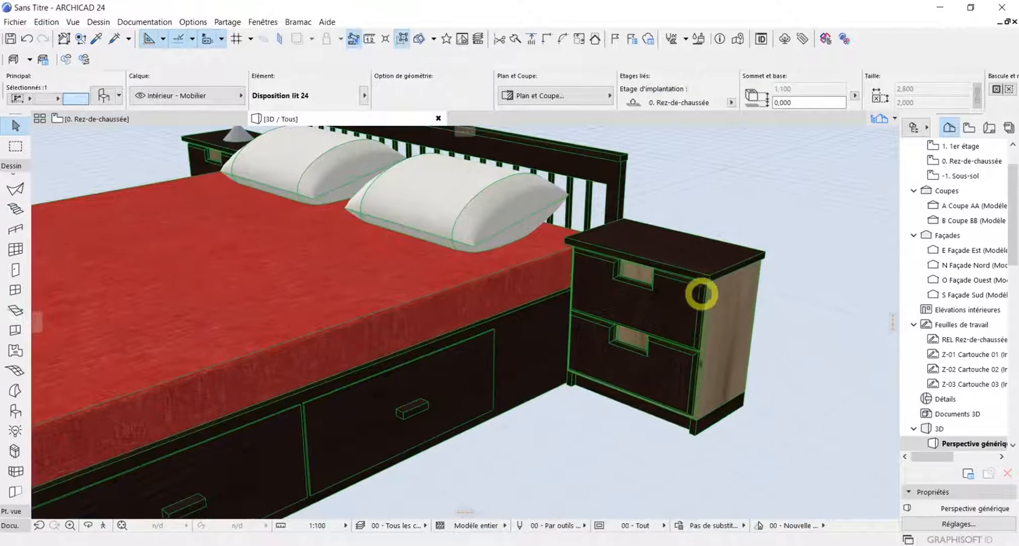
scroll(701, 295, "down", 6)
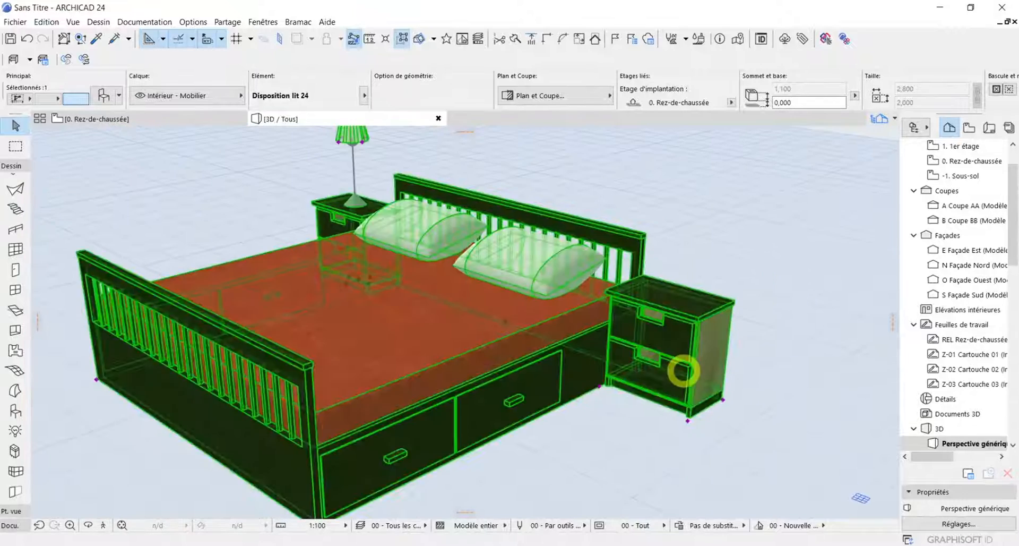
scroll(683, 370, "down", 2)
Switch on the bedside table lamp's light in the bed's settings and set its main intensity to 141%
left_click(104, 95)
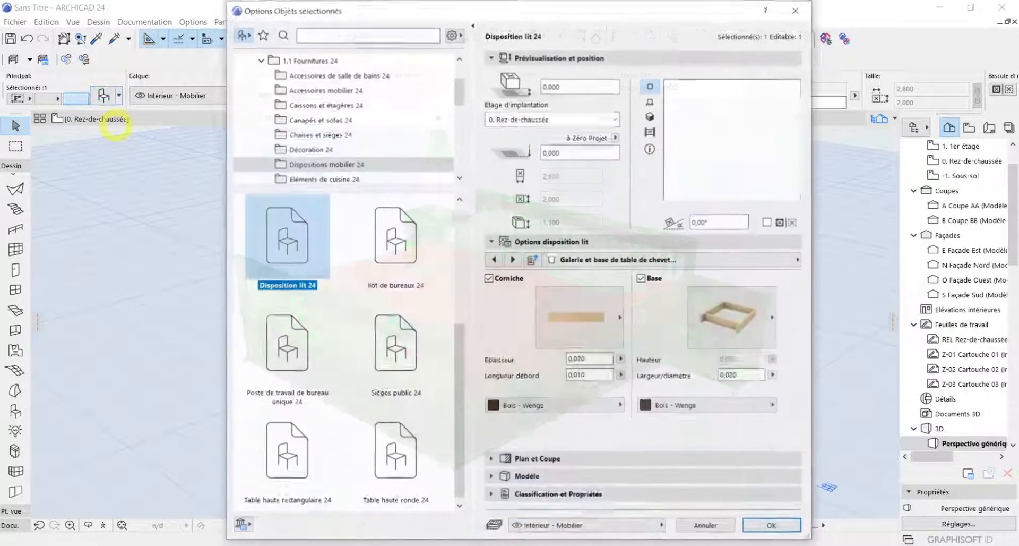
left_click(759, 259)
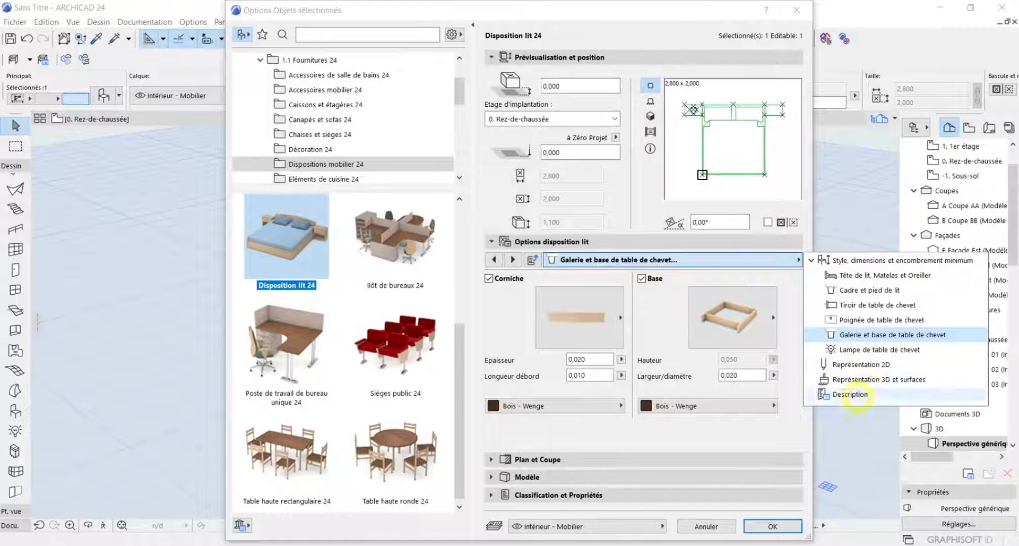
left_click(736, 262)
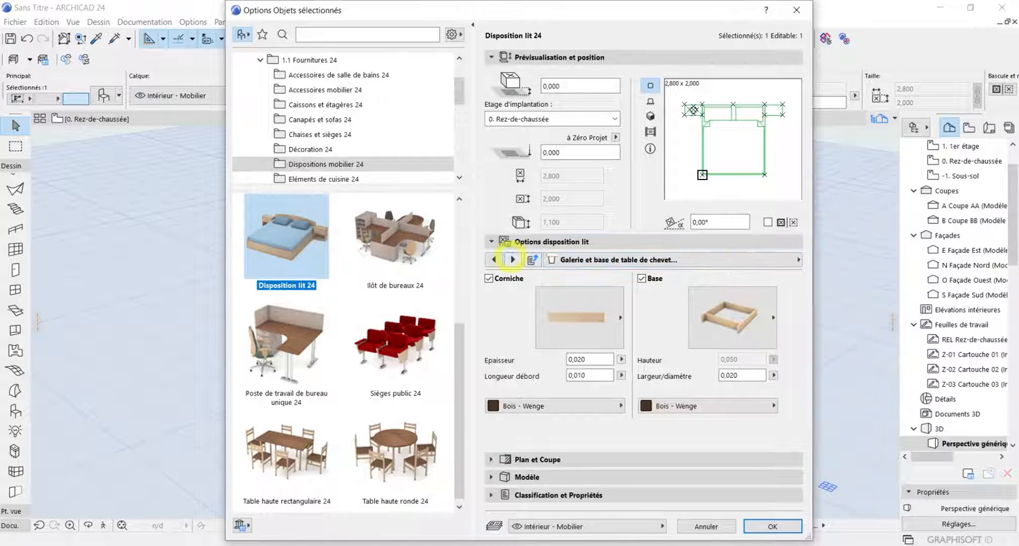
left_click(512, 259)
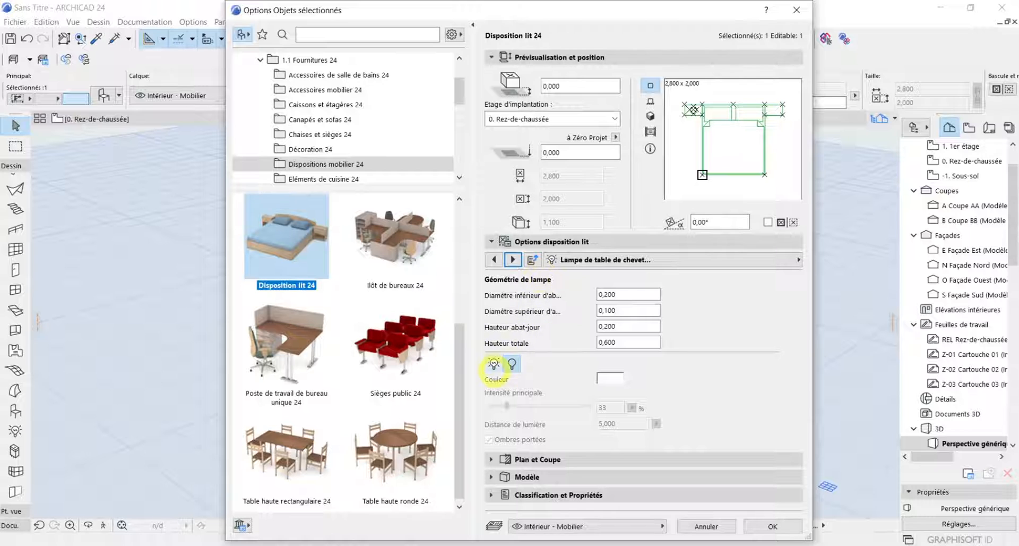
left_click(493, 363)
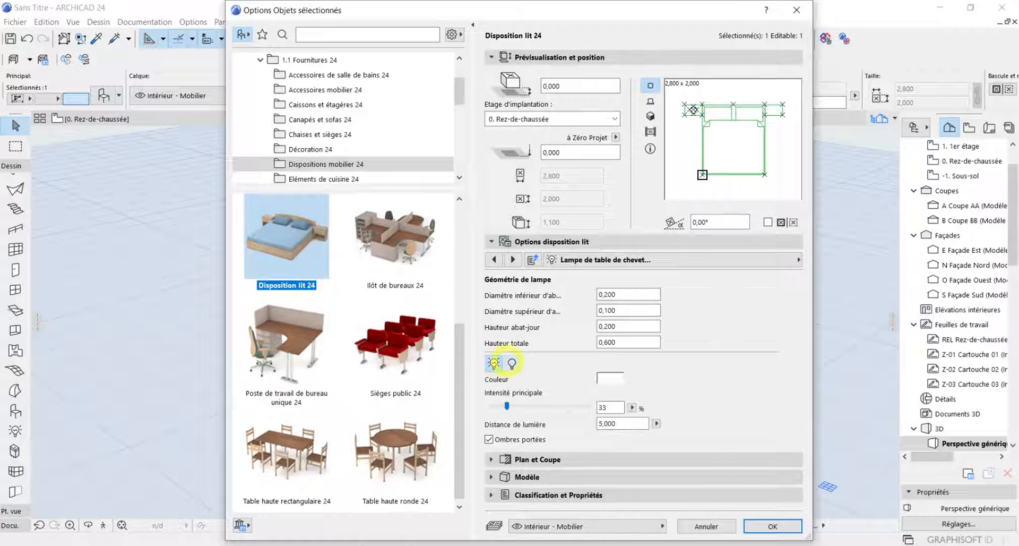
left_click(511, 363)
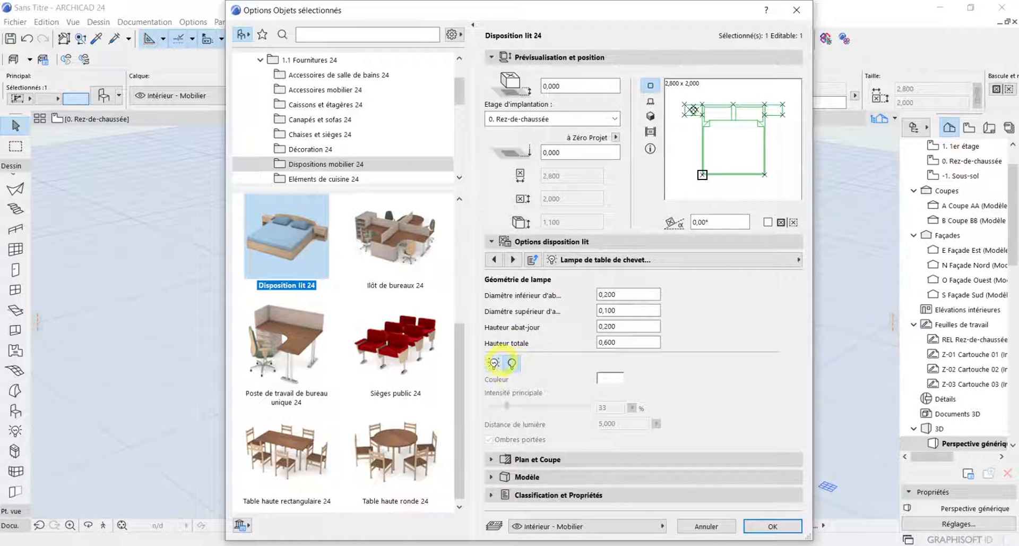
left_click(493, 364)
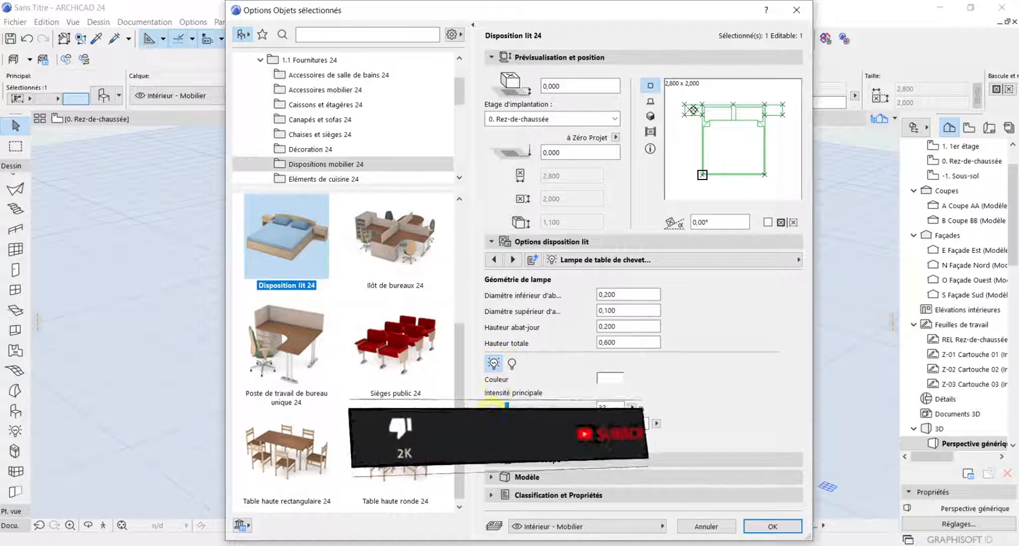
left_click_drag(507, 407, 568, 407)
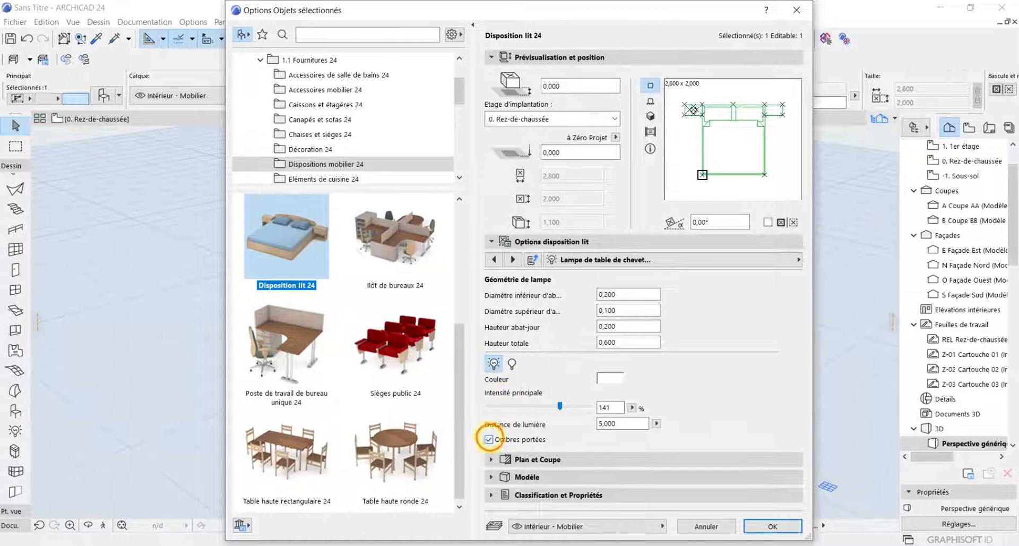
Set the bed's contour pen to black pen 1 in its 2D representation settings
left_click(488, 438)
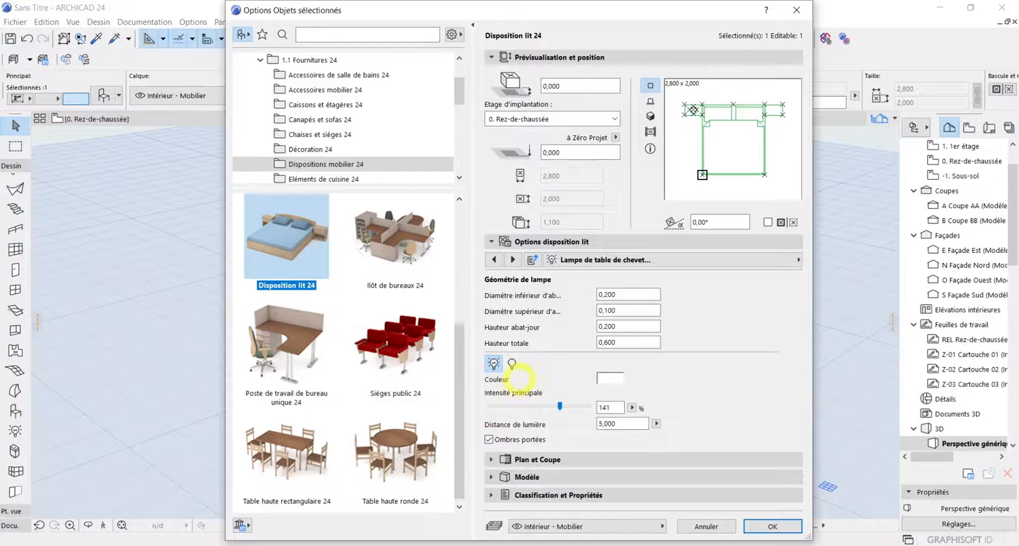
left_click(513, 259)
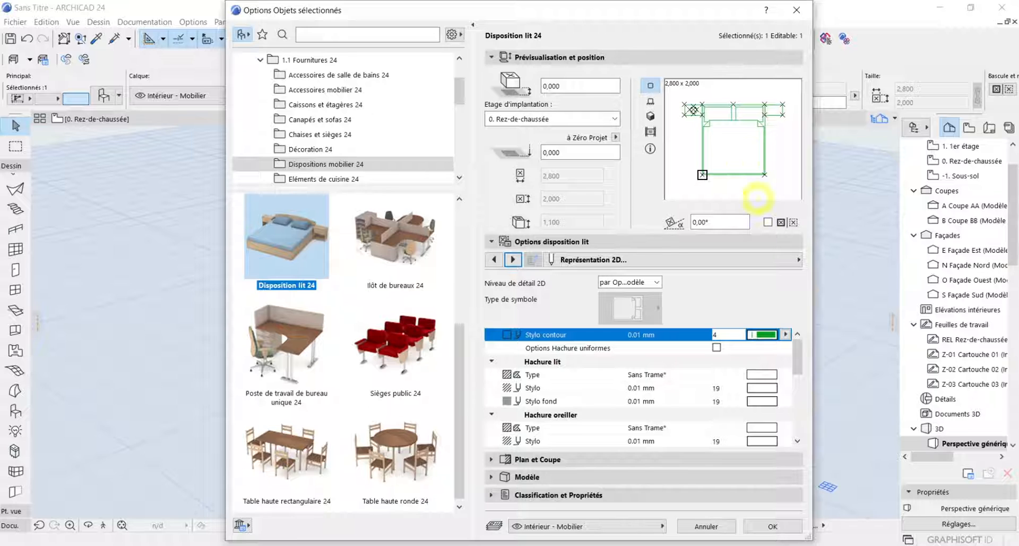
left_click(763, 334)
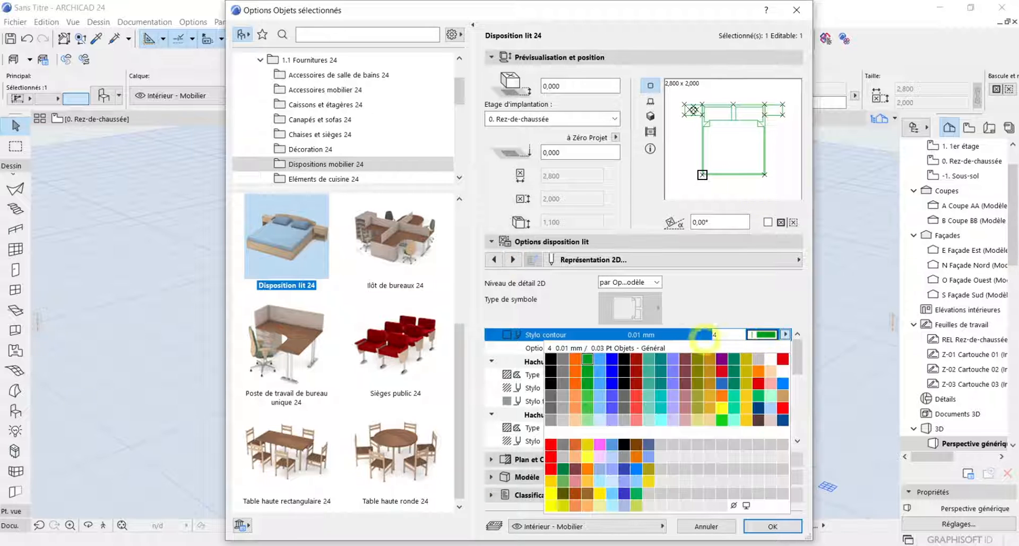
left_click(551, 357)
left_click(603, 238)
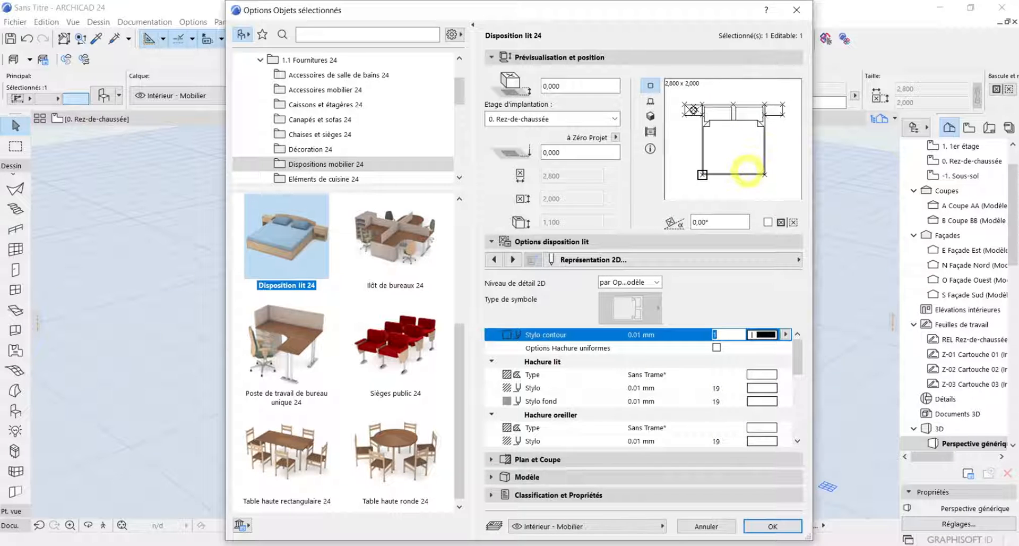
Review the hatch types and pens of the bed's 2D representation and its list of 3D surface finishes
scroll(712, 388, "down", 5)
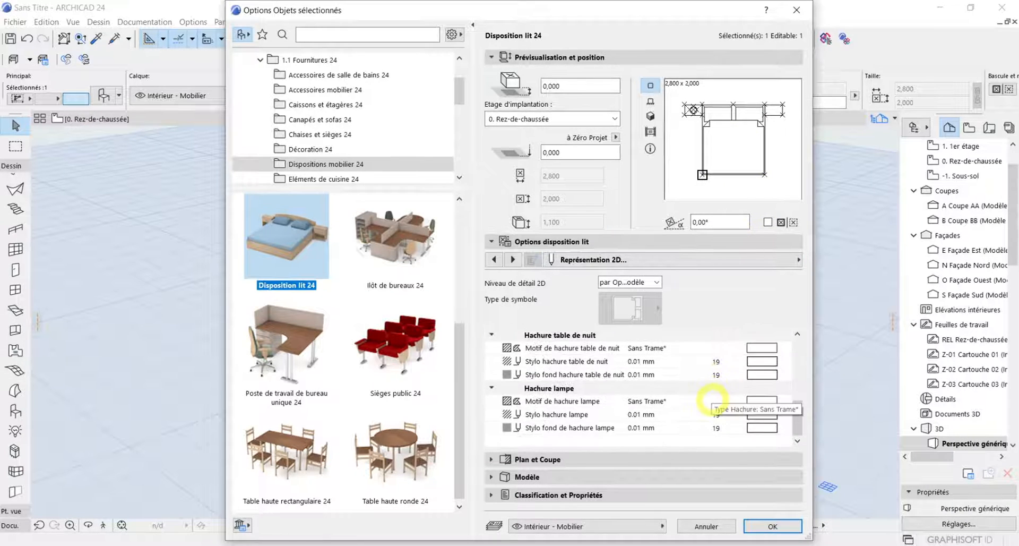
scroll(713, 397, "up", 5)
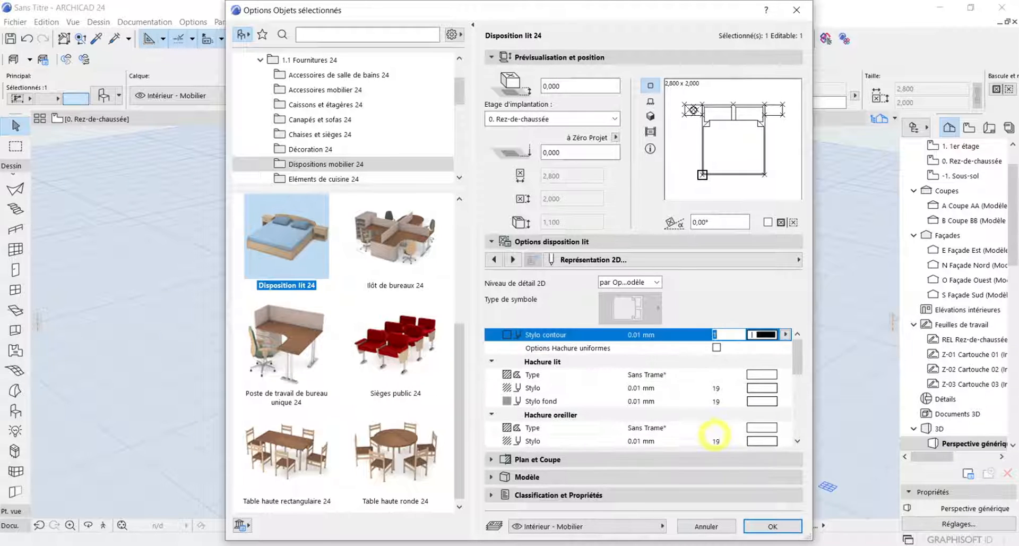
scroll(723, 378, "down", 3)
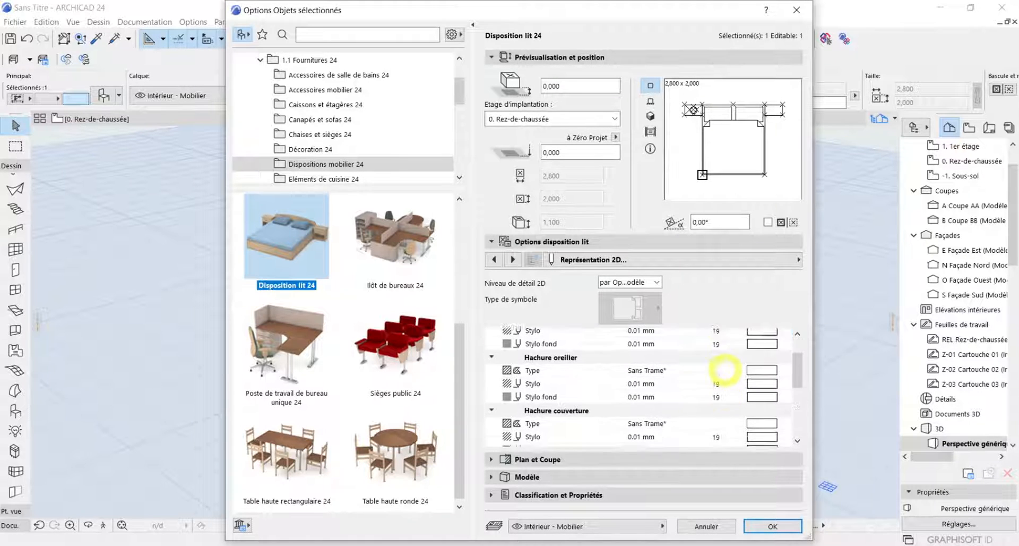
scroll(725, 370, "up", 3)
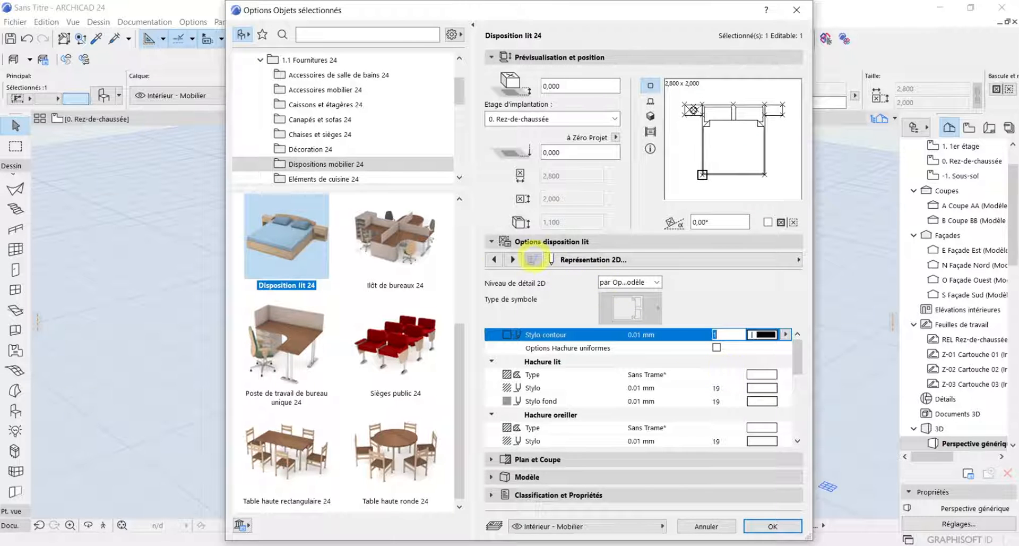
left_click(513, 260)
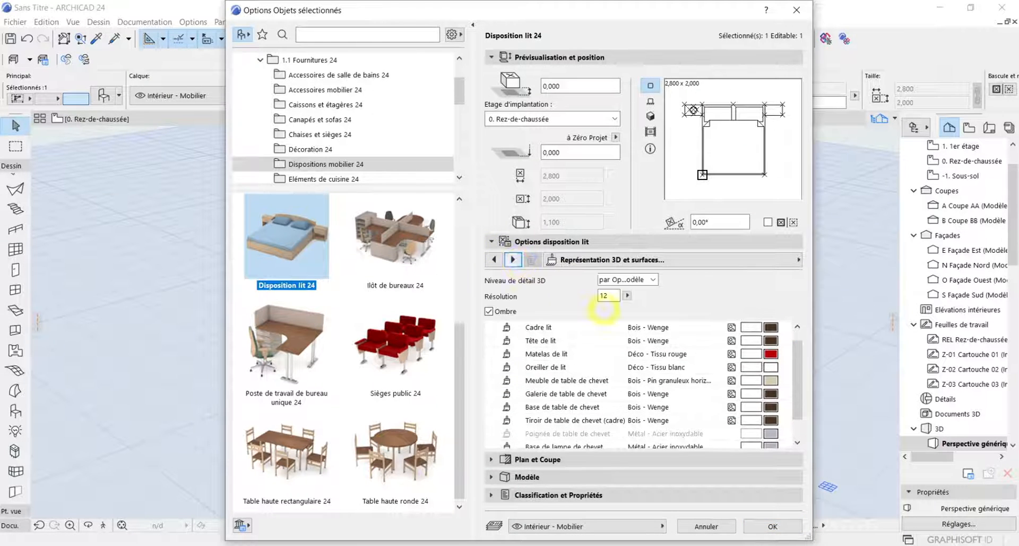
scroll(714, 425, "up", 1)
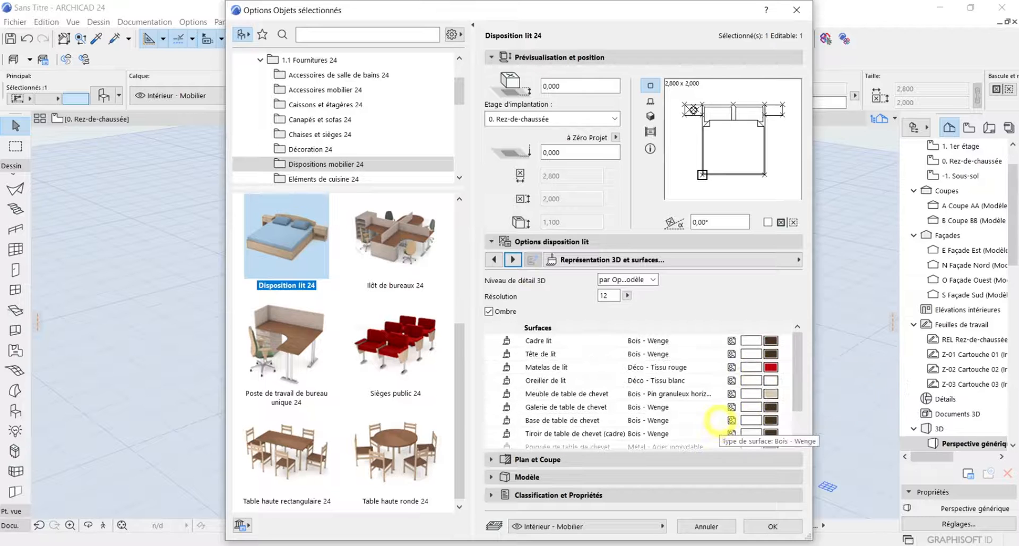
scroll(715, 350, "down", 3)
scroll(715, 349, "up", 3)
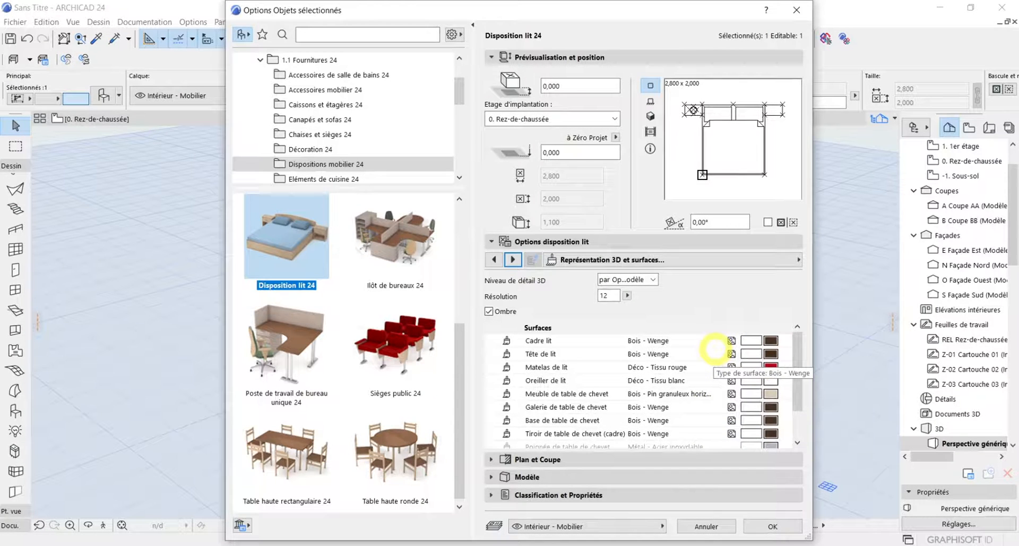
scroll(715, 348, "down", 3)
scroll(715, 349, "up", 3)
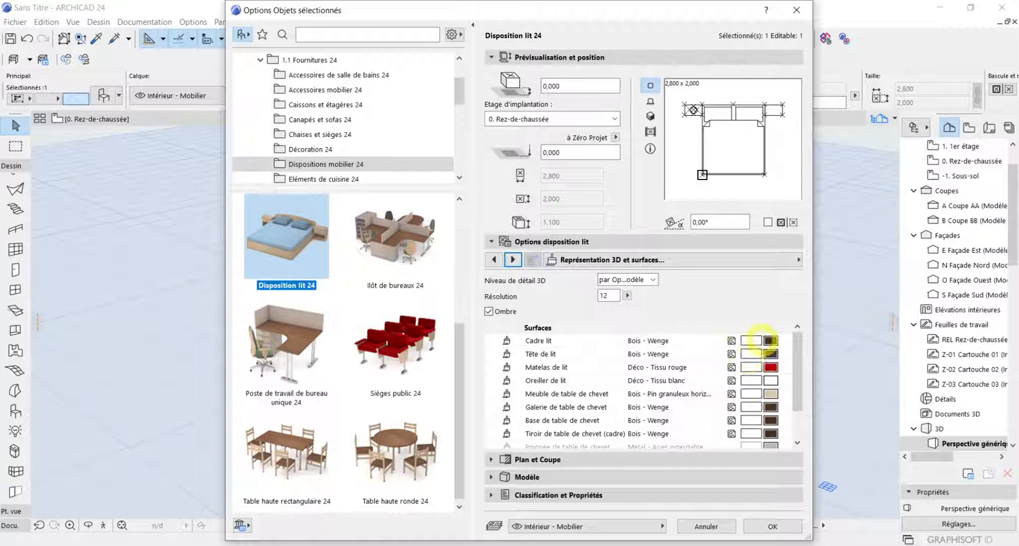
scroll(751, 446, "down", 2)
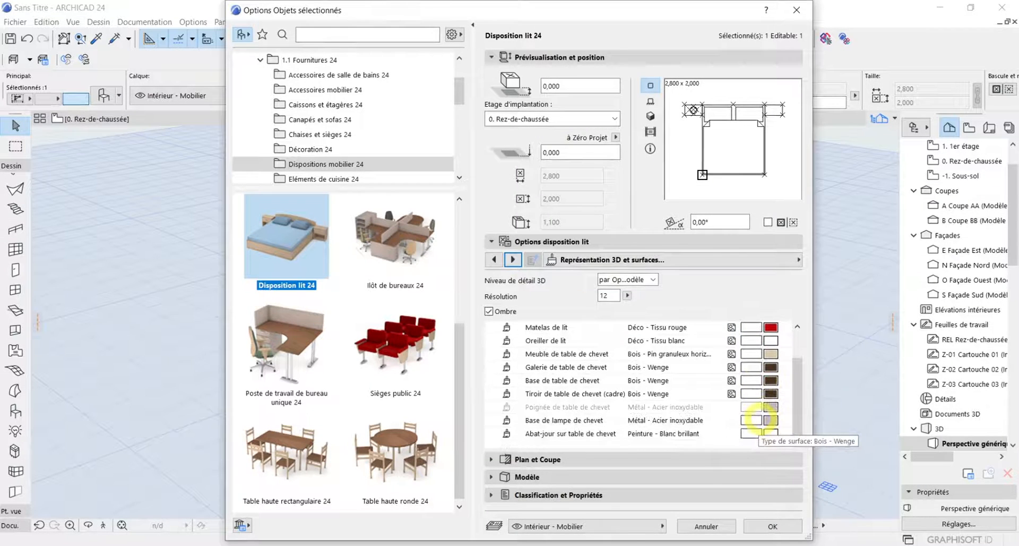
scroll(753, 419, "up", 2)
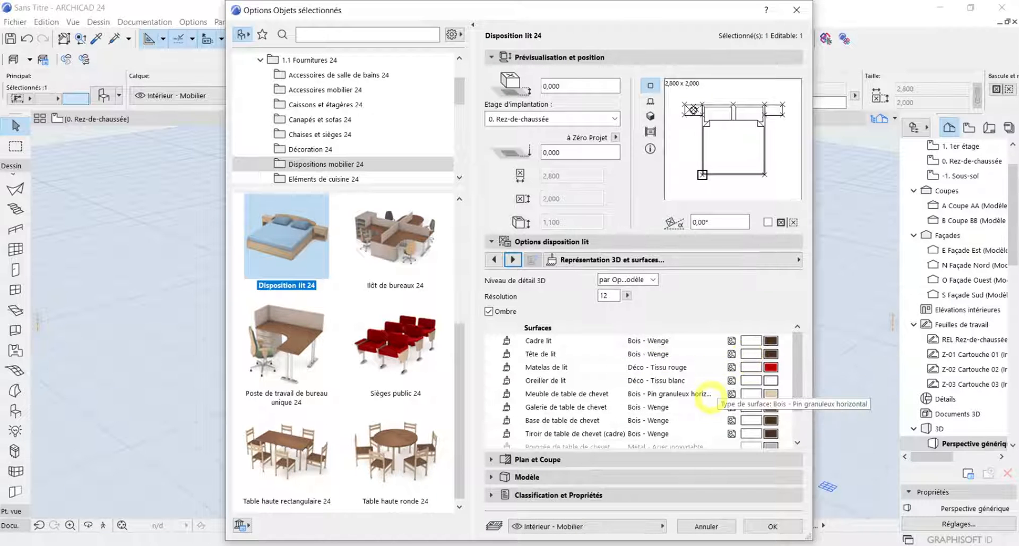
scroll(726, 408, "down", 1)
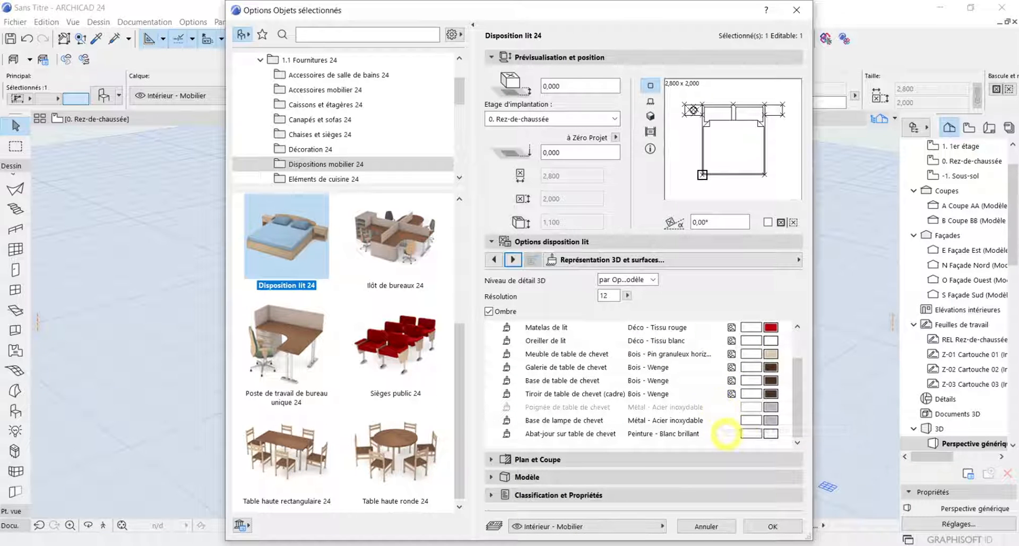
Apply the bed's settings and check the bed and bedside tables in 3D
left_click(773, 526)
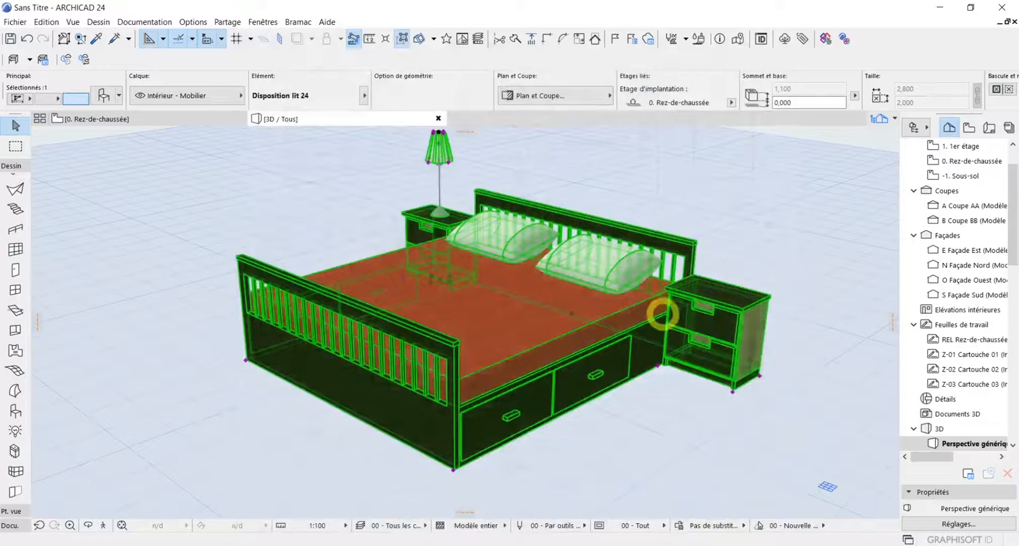
scroll(671, 309, "up", 4)
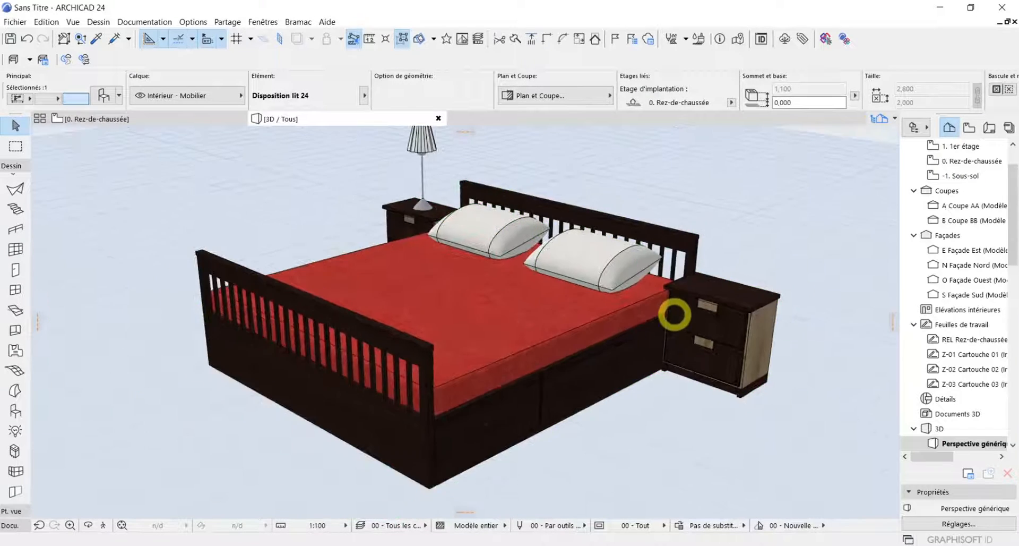
scroll(674, 314, "up", 2)
scroll(697, 333, "down", 1)
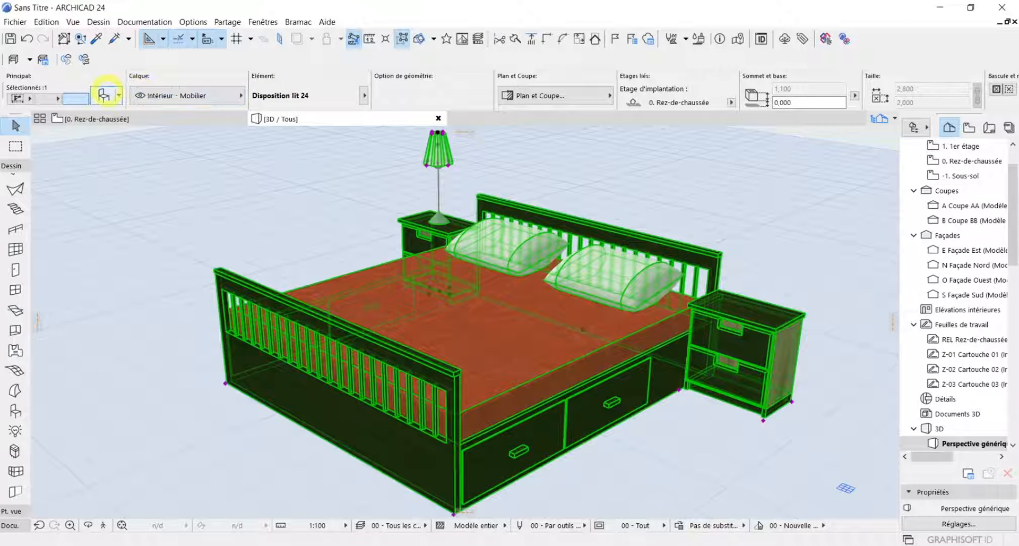
Set the headboard position to En pieds de lit in the bed's settings, apply it and check the bed in 3D
left_click(103, 95)
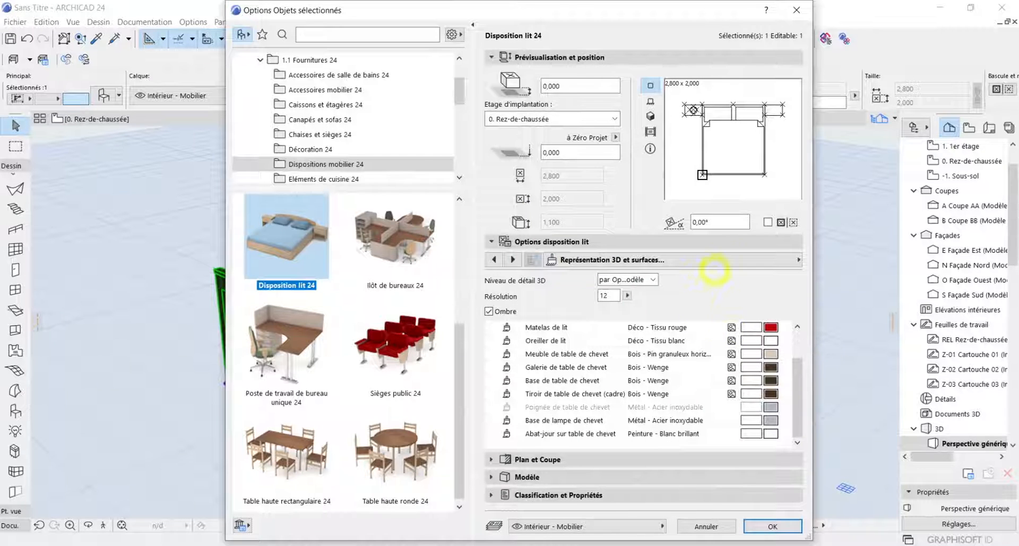
left_click(746, 260)
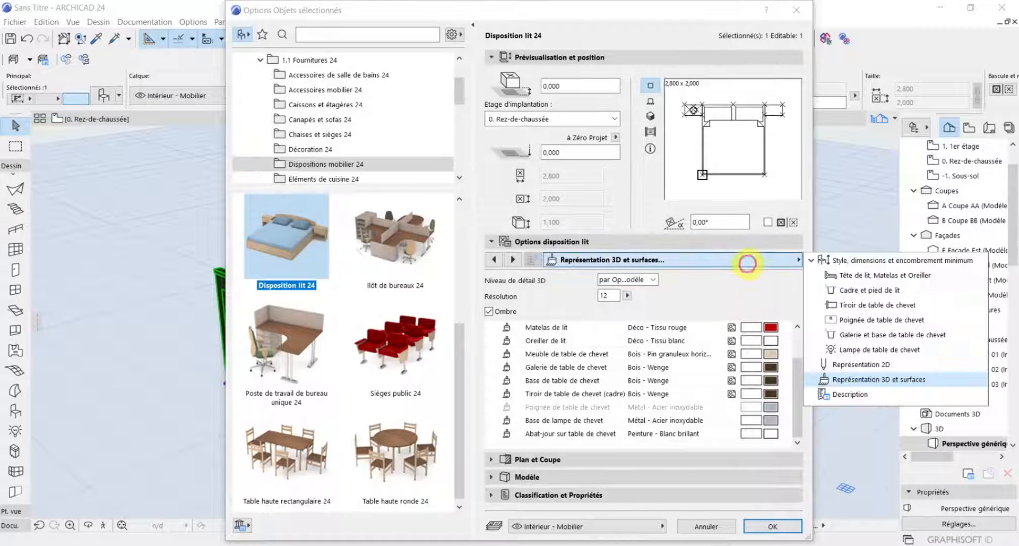
left_click(829, 275)
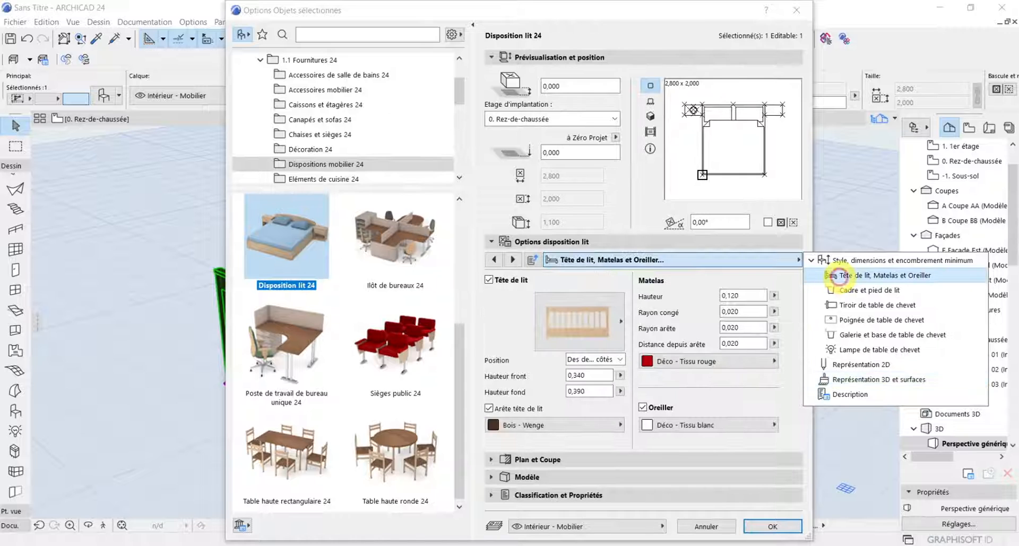
left_click(667, 399)
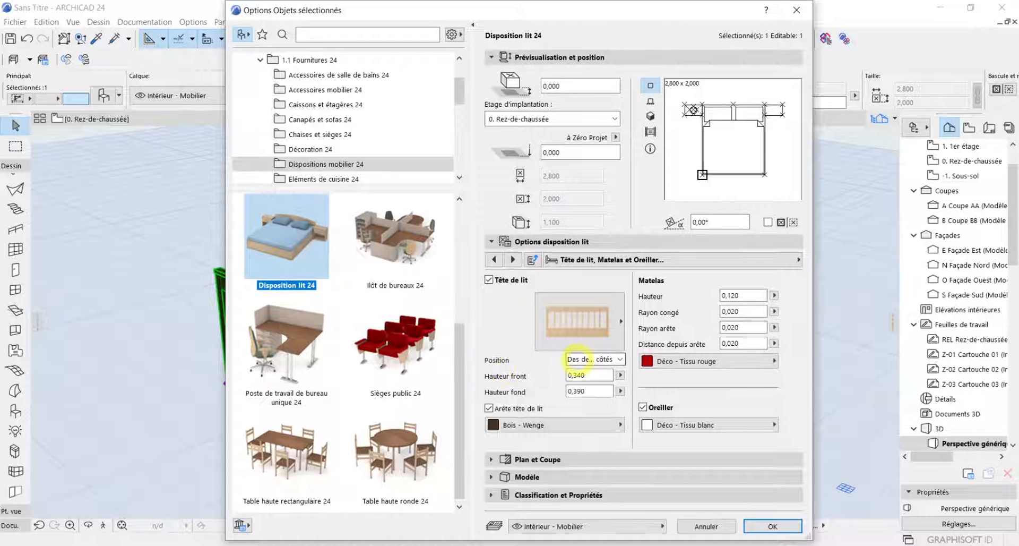
left_click(576, 359)
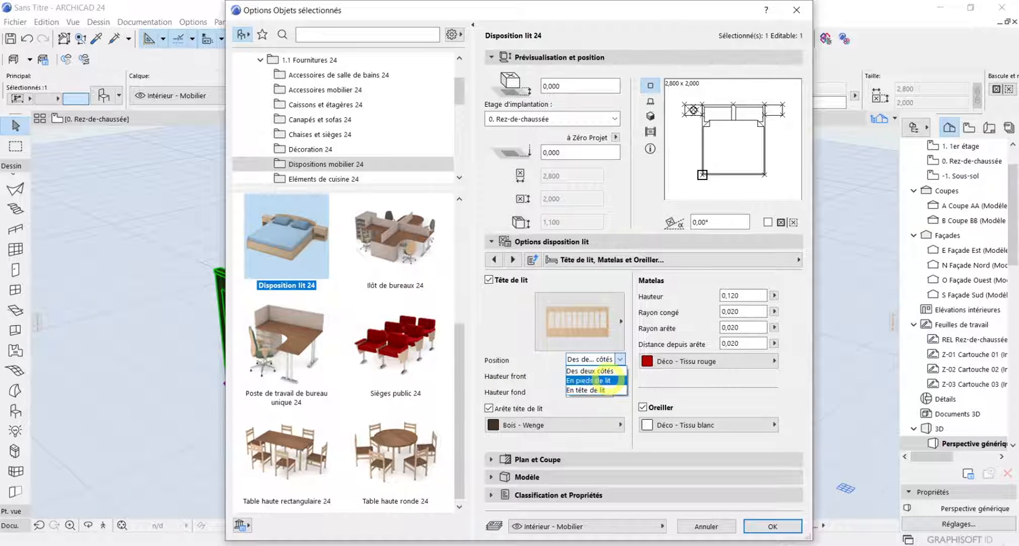
left_click(610, 380)
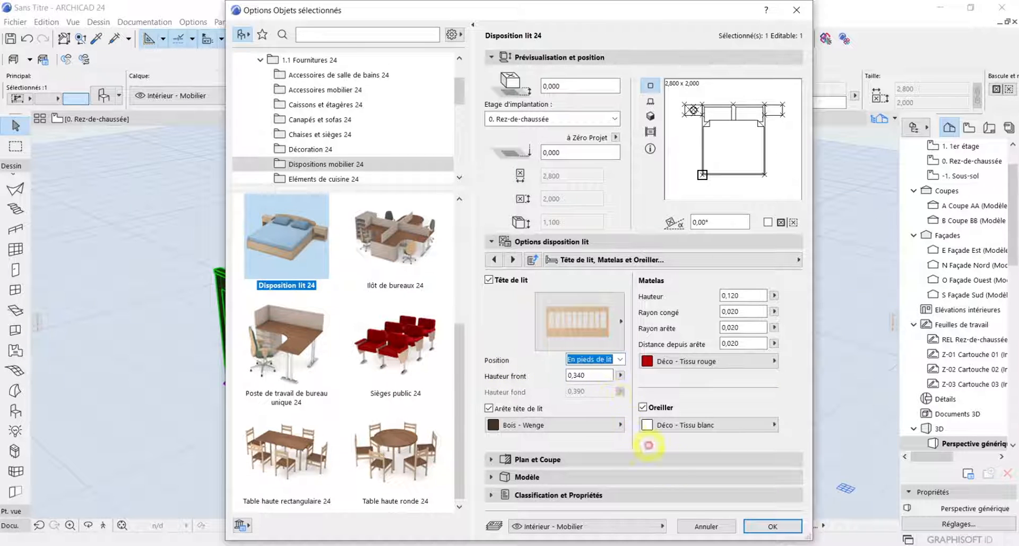
left_click(789, 524)
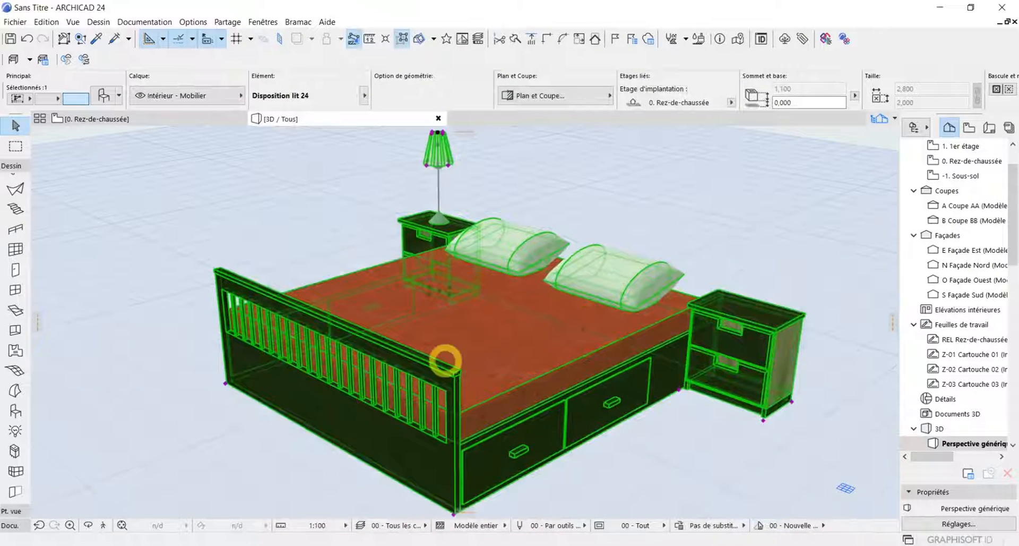
left_click(424, 328)
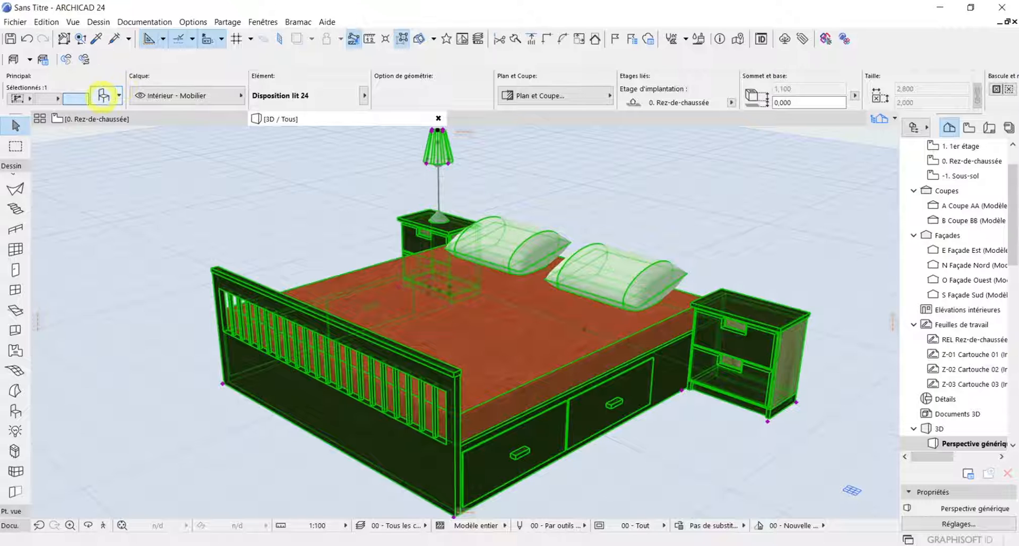
Set the headboard position to En tête de lit in the bed's settings and apply it
left_click(104, 95)
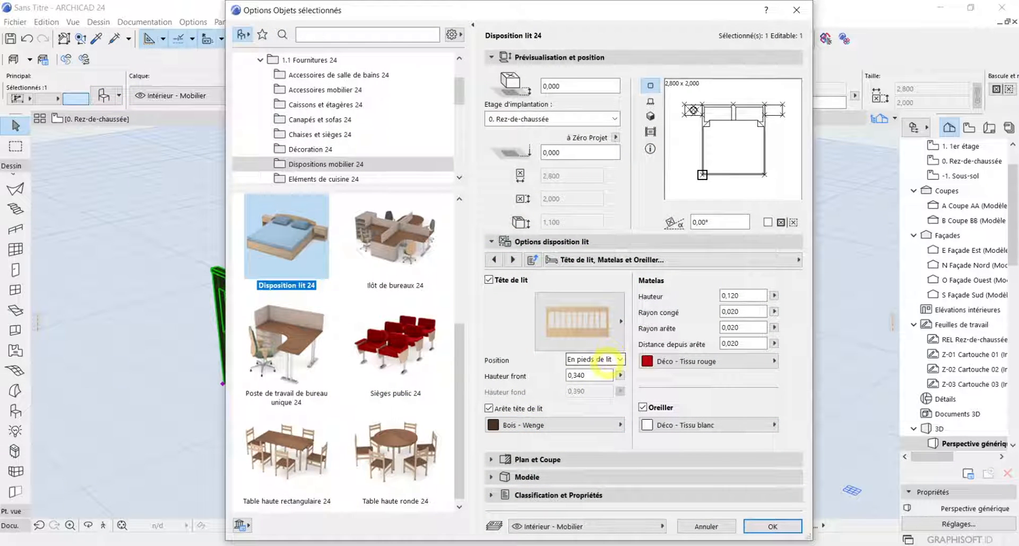
left_click(605, 359)
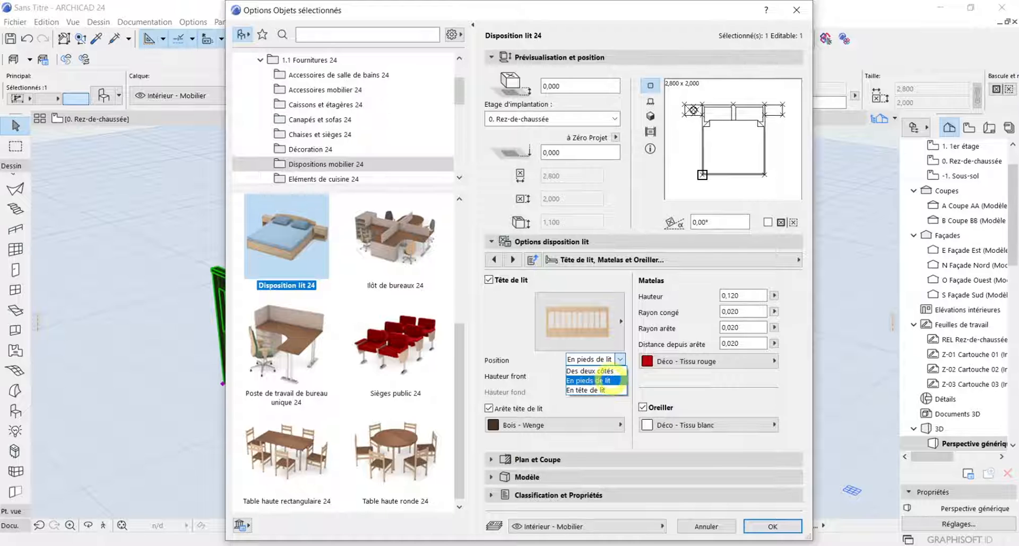
left_click(595, 389)
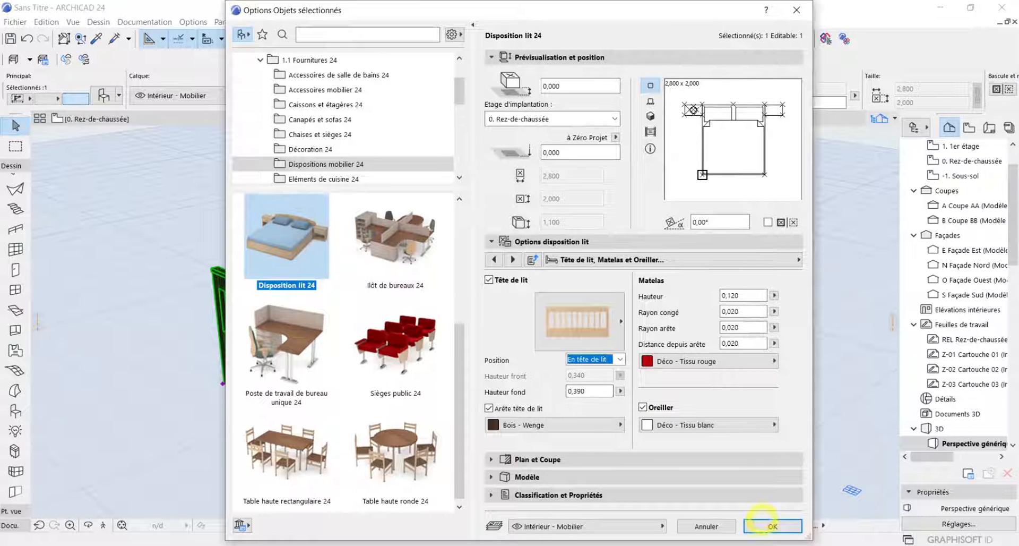
left_click(764, 525)
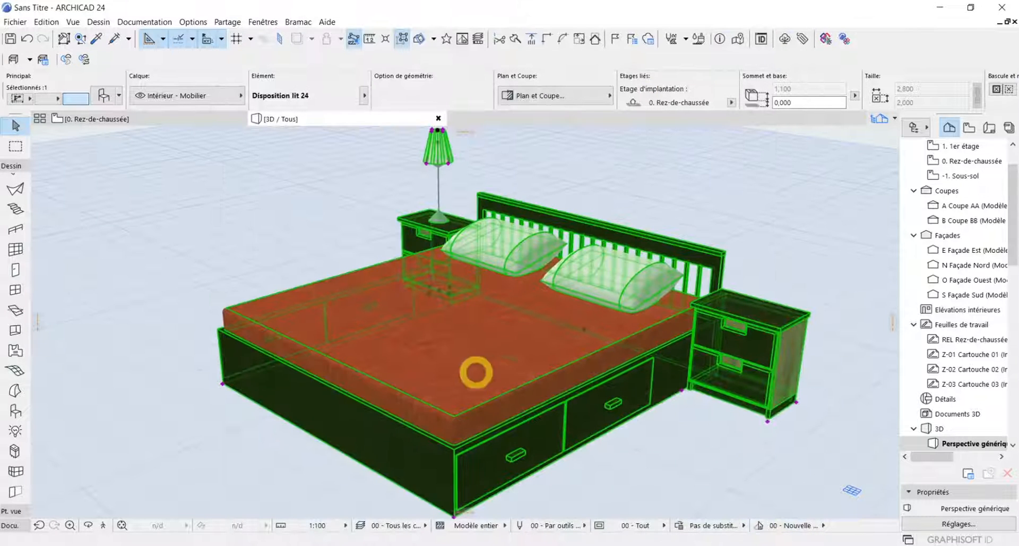
Examine the bed's foot end, headboard and bedside tables in 3D
scroll(507, 299, "up", 3)
scroll(694, 298, "down", 4)
scroll(702, 327, "up", 1)
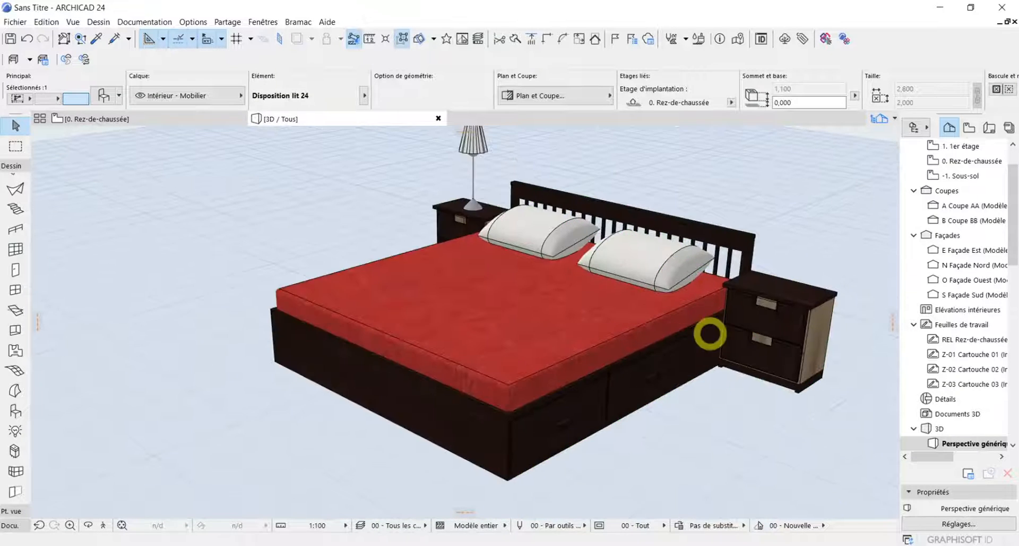
scroll(479, 380, "up", 3)
scroll(481, 386, "down", 1)
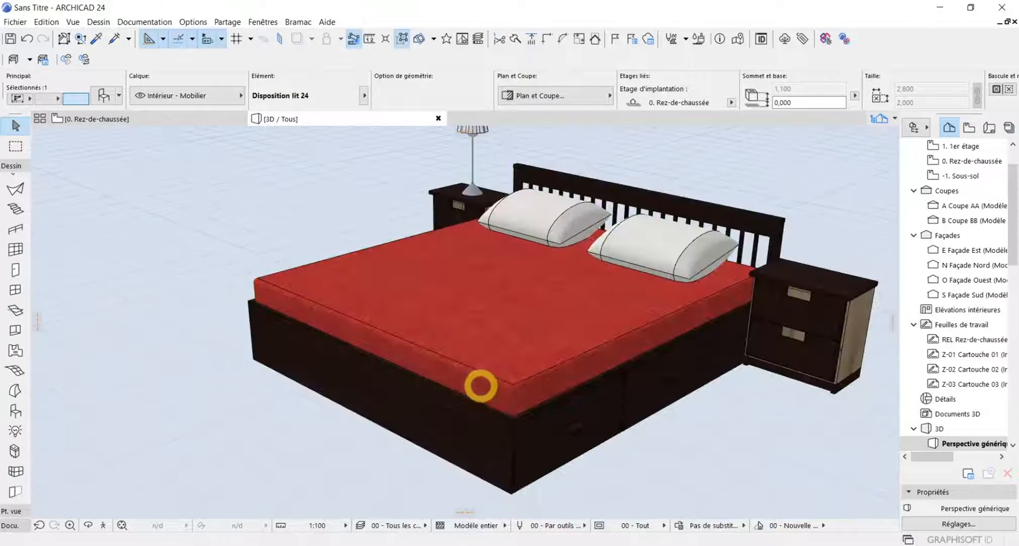
scroll(524, 423, "down", 1)
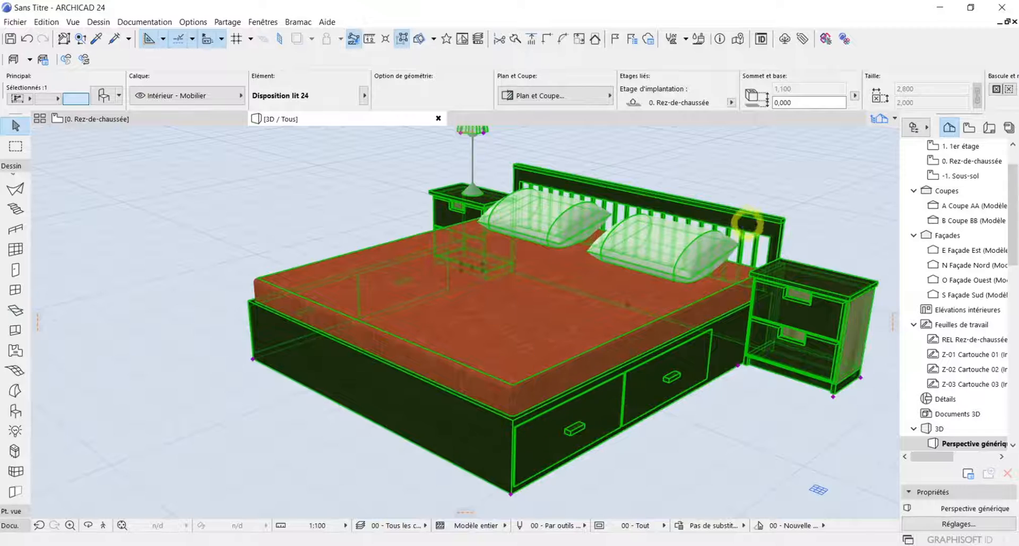
scroll(749, 221, "up", 3)
scroll(746, 235, "down", 3)
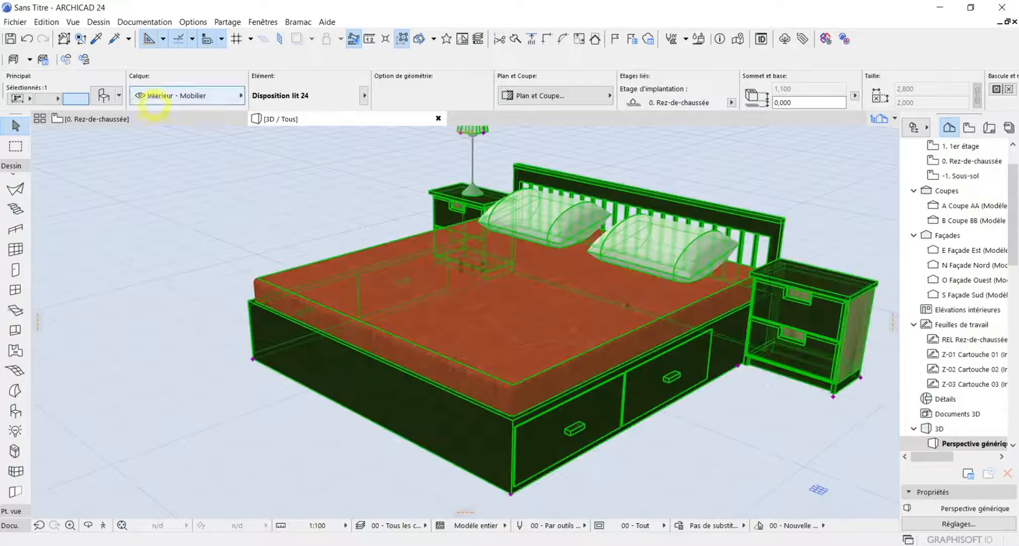
Look over the list of the bed's settings pages, close the settings and view the whole deselected bed in 3D
left_click(102, 95)
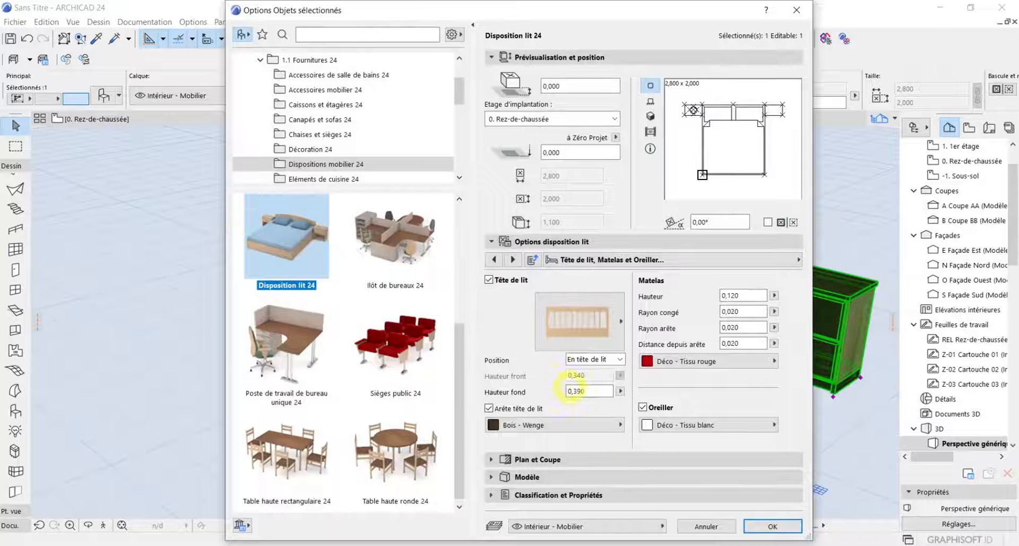
left_click(575, 260)
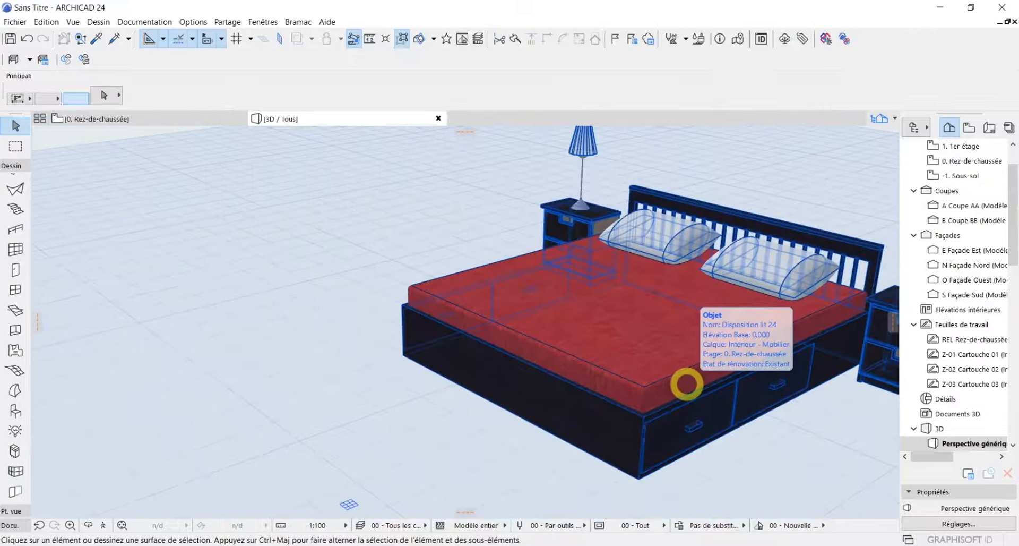
scroll(688, 386, "down", 1)
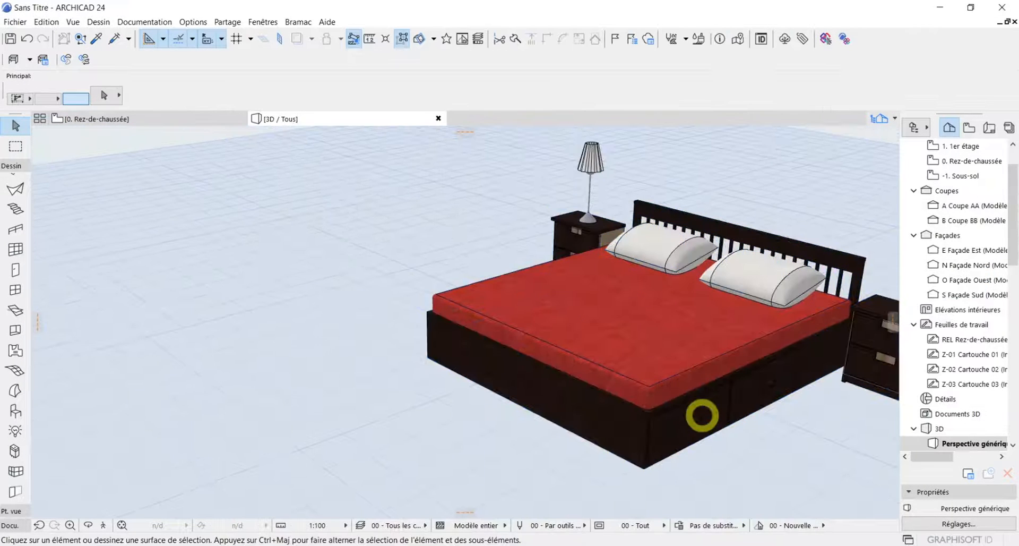
middle_click_drag(749, 455, 706, 425)
scroll(712, 417, "down", 1)
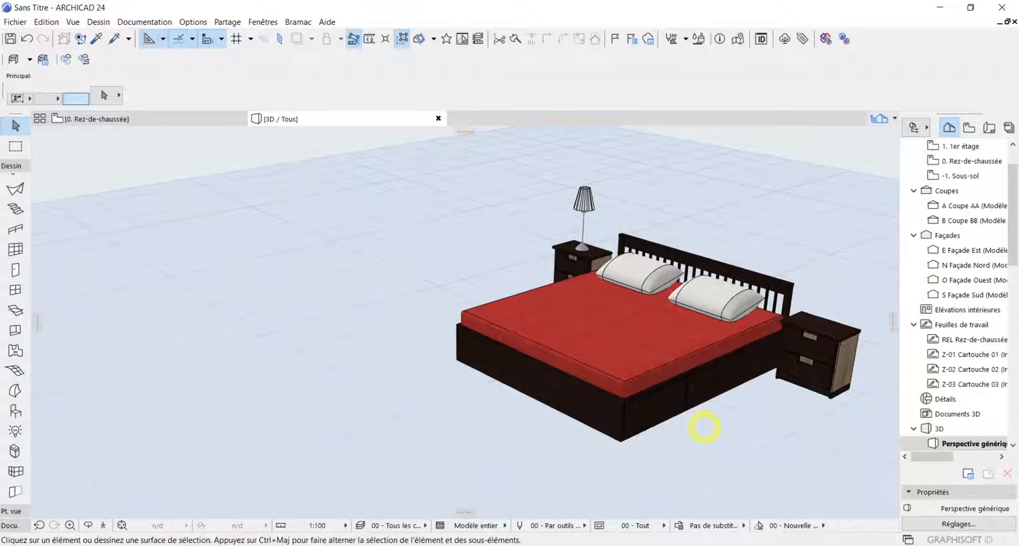